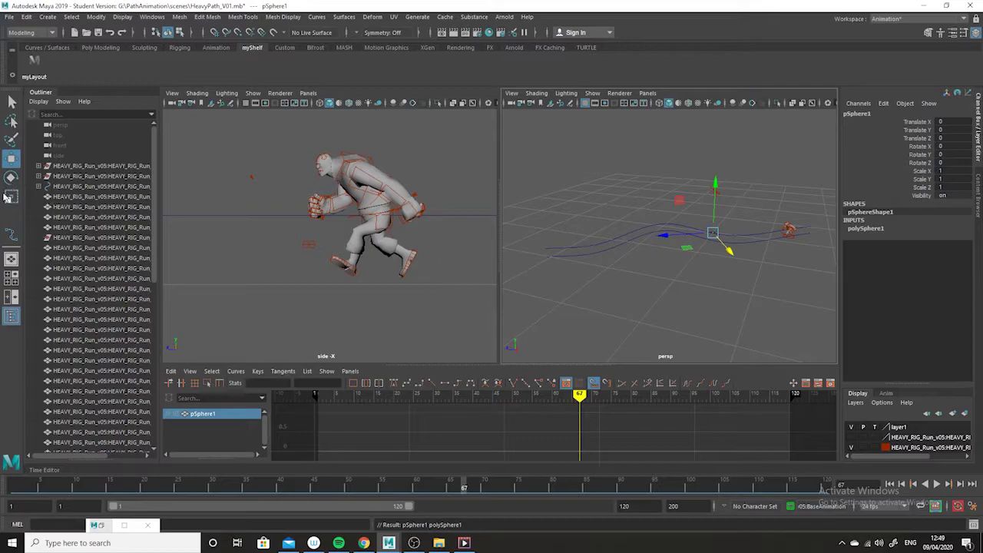
# - Create a polygon cube at the origin and scale it uniformly to about 79
pyautogui.moveTo(713, 234); pyautogui.dragTo(726, 248)
pyautogui.click(720, 253)
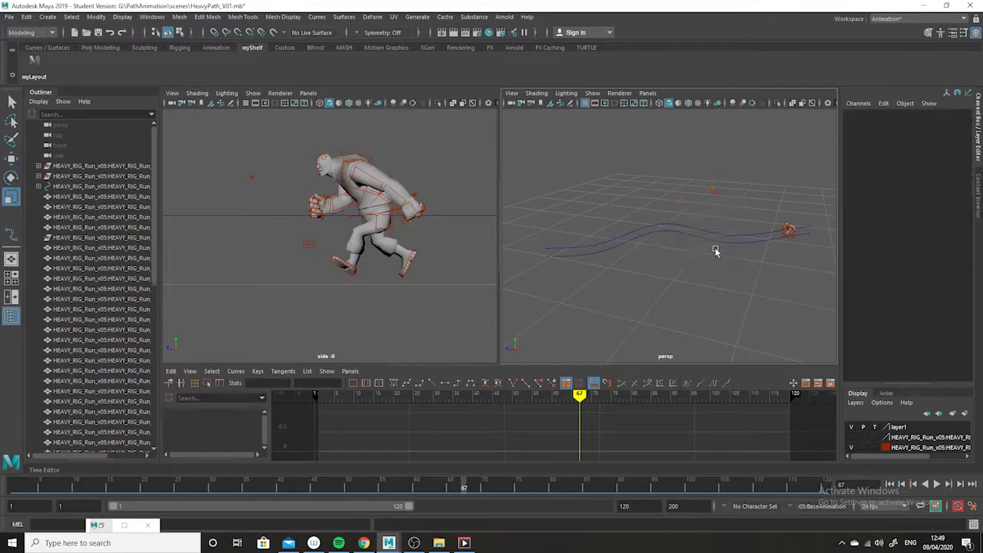
pyautogui.click(46, 18)
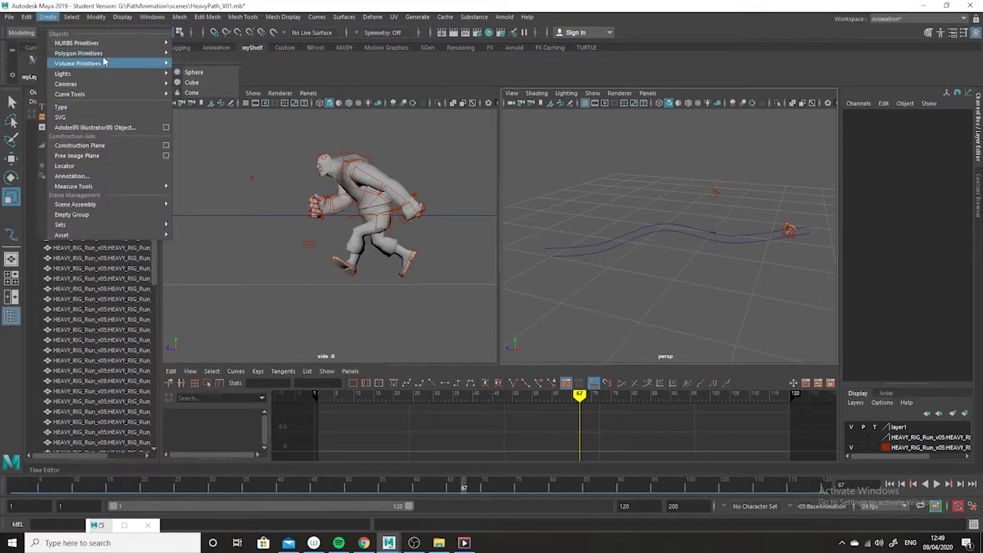
pyautogui.moveTo(126, 55)
pyautogui.click(201, 73)
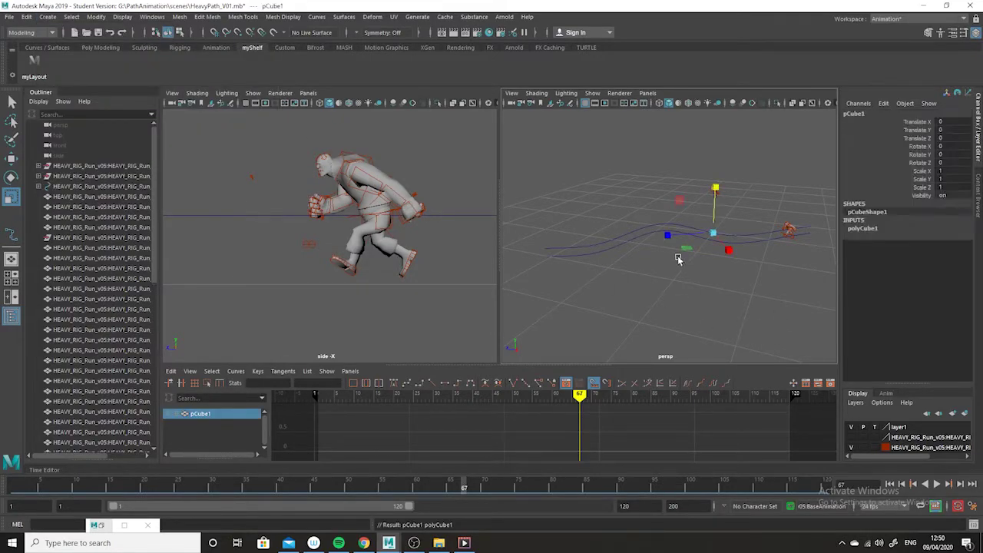
pyautogui.moveTo(712, 234); pyautogui.dragTo(673, 265)
# - Move the cube beside the path curves to about X 45, Z 232, and set layer1 to reference display
pyautogui.click(12, 158)
pyautogui.moveTo(616, 249); pyautogui.dragTo(718, 250)
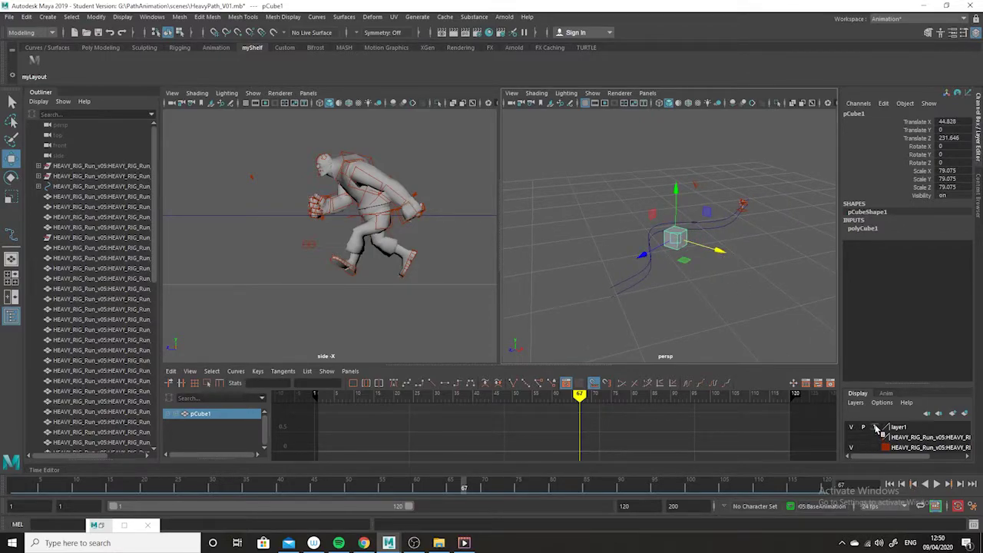
pyautogui.click(876, 428)
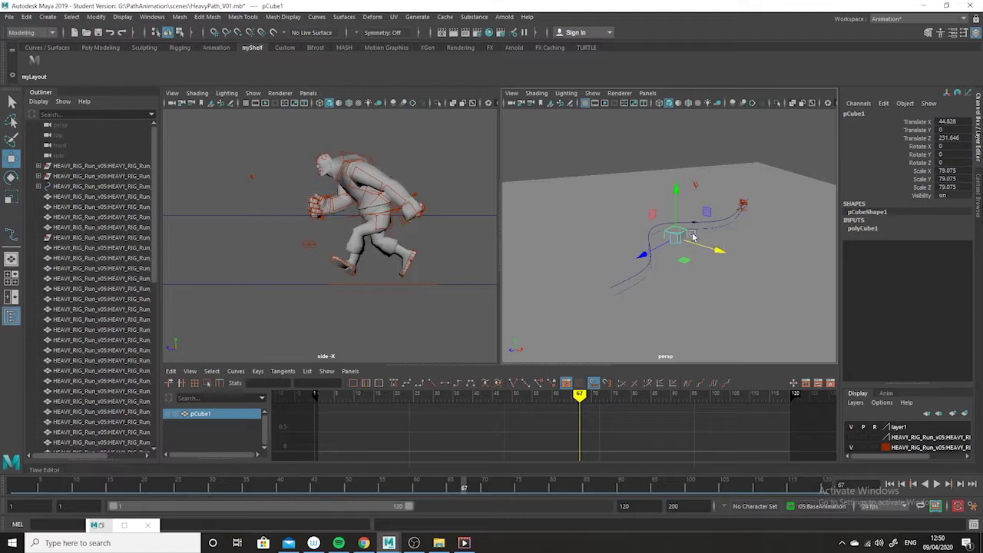
# - Raise the cube's bottom vertices with grid snapping in the side view so its base sits on the ground line, then return to object mode
pyautogui.press('f')
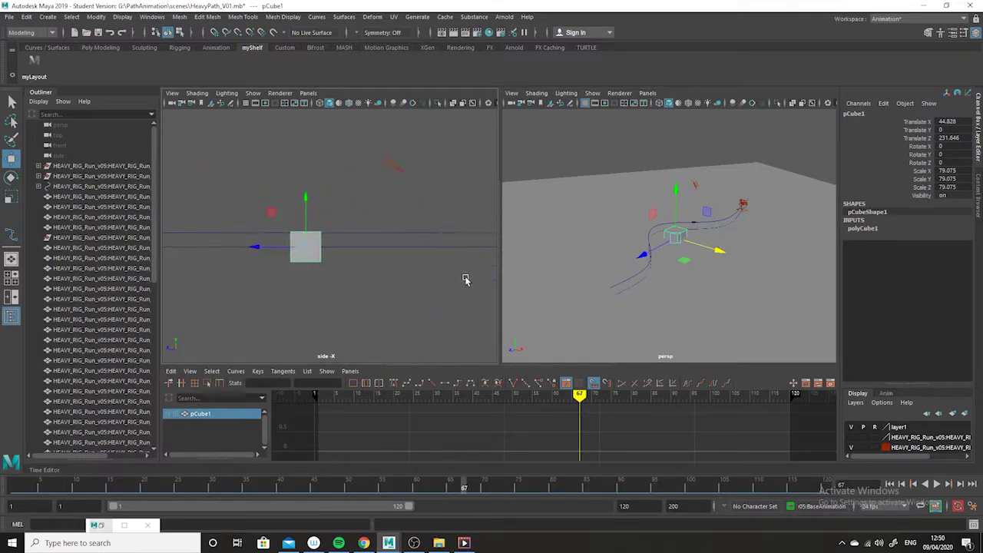
pyautogui.click(345, 289)
pyautogui.keyDown('alt'); pyautogui.moveTo(331, 256); pyautogui.dragTo(376, 319, button='right'); pyautogui.keyUp('alt')
pyautogui.keyDown('alt'); pyautogui.moveTo(309, 273); pyautogui.dragTo(390, 268, button='middle'); pyautogui.keyUp('alt')
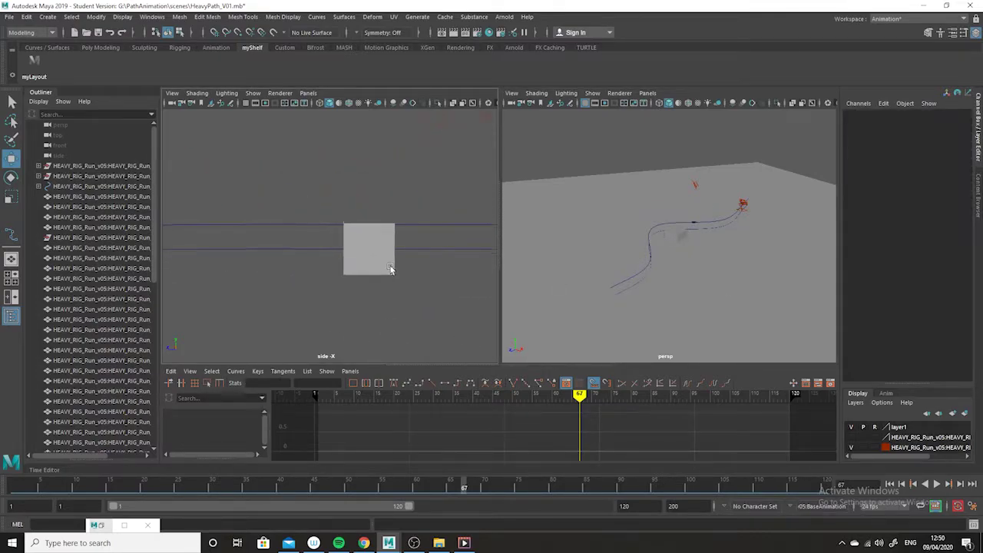
pyautogui.click(369, 249)
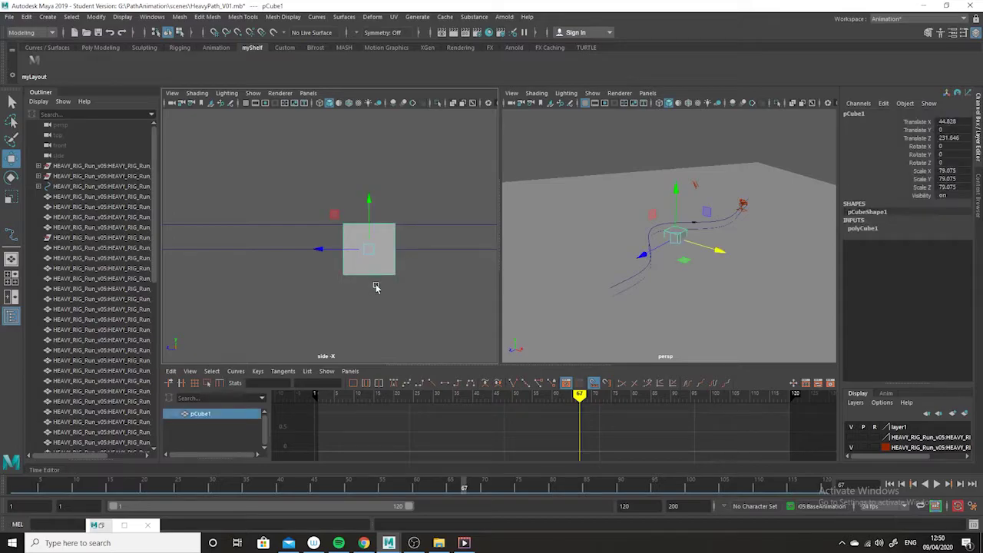
pyautogui.press('F9')
pyautogui.moveTo(431, 269); pyautogui.dragTo(311, 293)
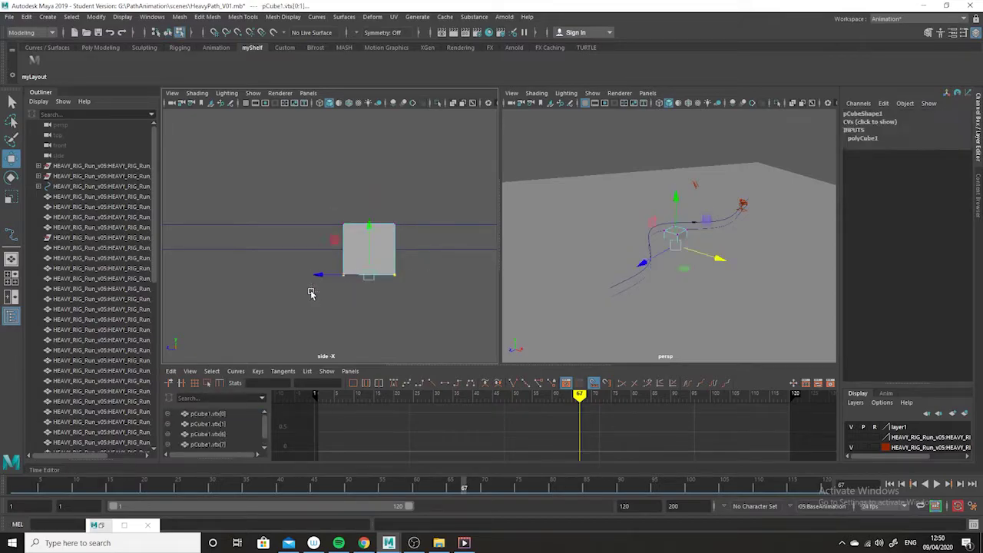
pyautogui.click(214, 33)
pyautogui.moveTo(369, 249)
pyautogui.mouseDown()
pyautogui.moveTo(369, 241)
pyautogui.moveTo(369, 259)
pyautogui.moveTo(369, 250)
pyautogui.mouseUp()
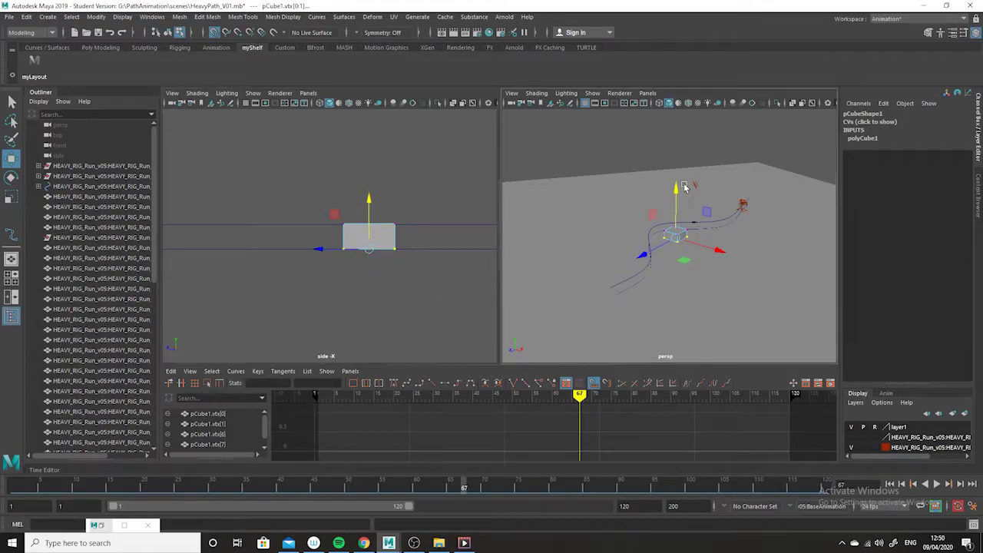
pyautogui.press('F8')
pyautogui.click(636, 139)
pyautogui.scroll(3, 749, 286)
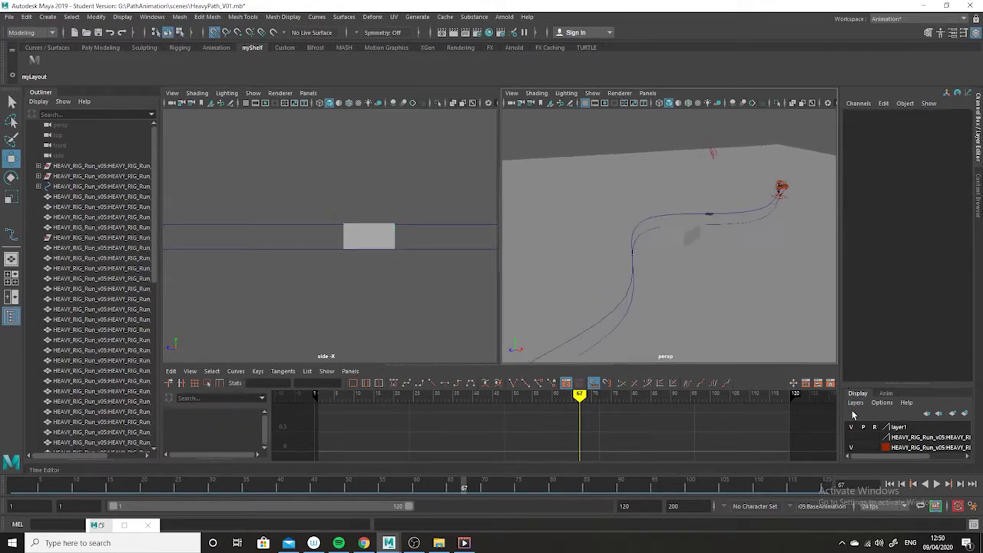
# - Add the cube to the display layer layer1
pyautogui.click(668, 234)
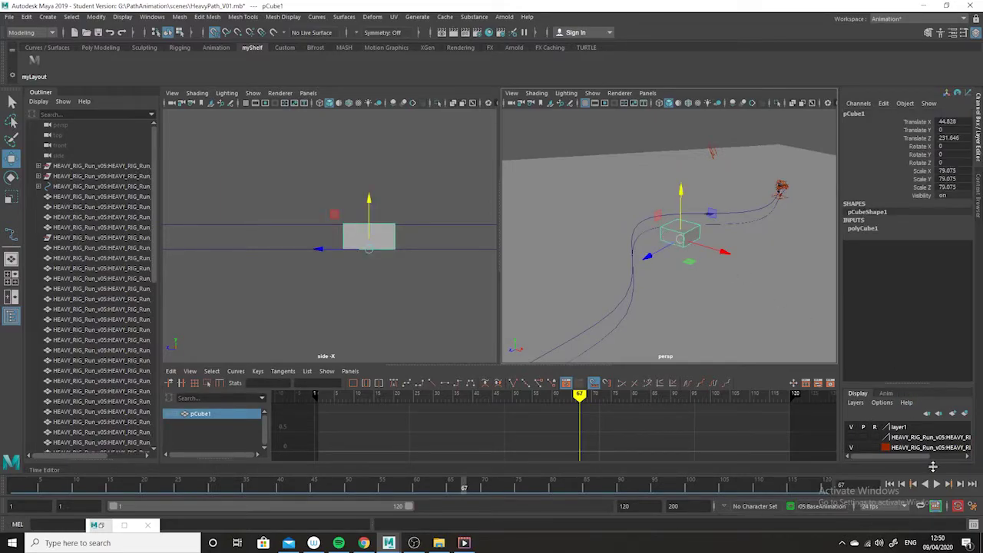
pyautogui.click(906, 429)
pyautogui.rightClick(906, 430)
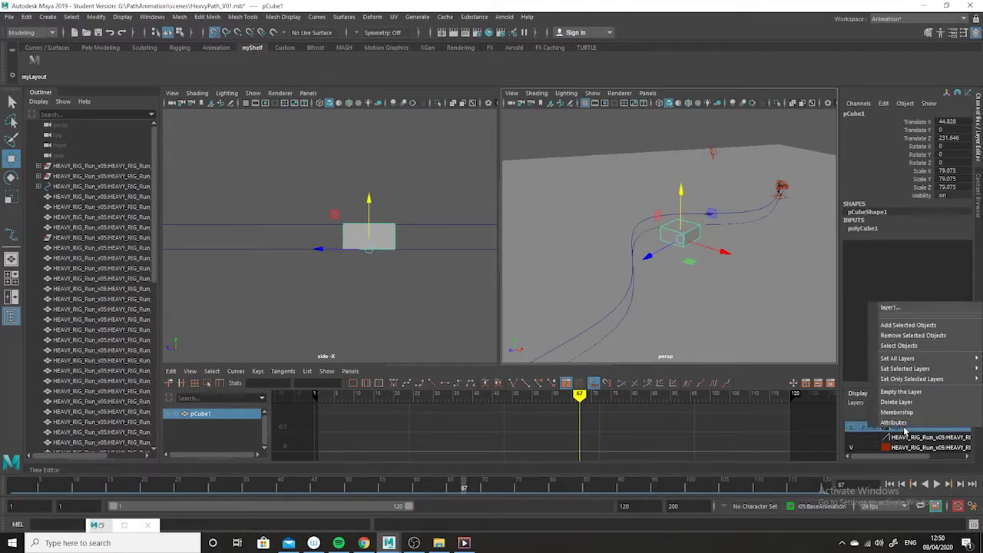
pyautogui.click(899, 322)
# - Move the cube to about X 31, Z 235, just inside the bend of the curves
pyautogui.keyDown('alt'); pyautogui.moveTo(711, 165); pyautogui.dragTo(722, 284); pyautogui.keyUp('alt')
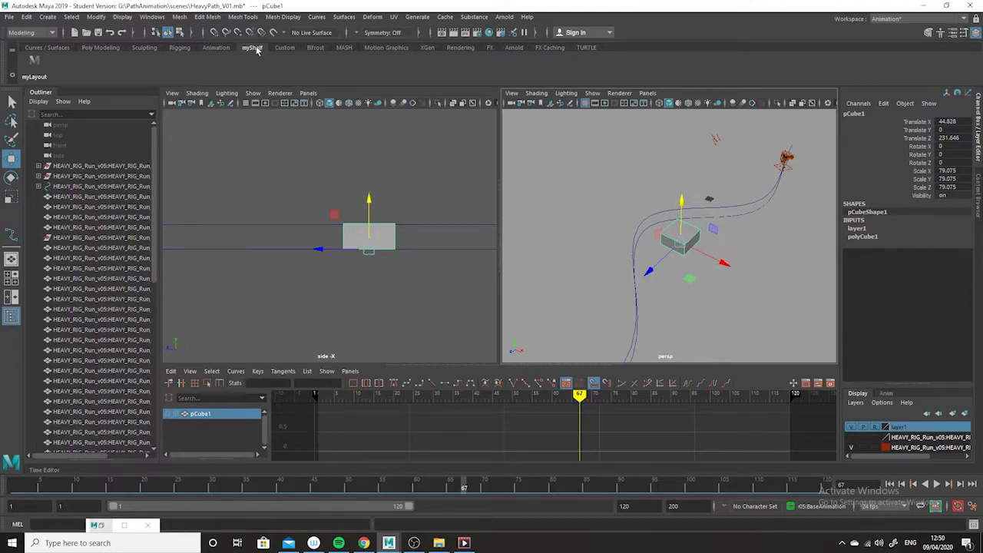
pyautogui.moveTo(729, 268); pyautogui.dragTo(726, 266)
pyautogui.moveTo(644, 268); pyautogui.dragTo(641, 270)
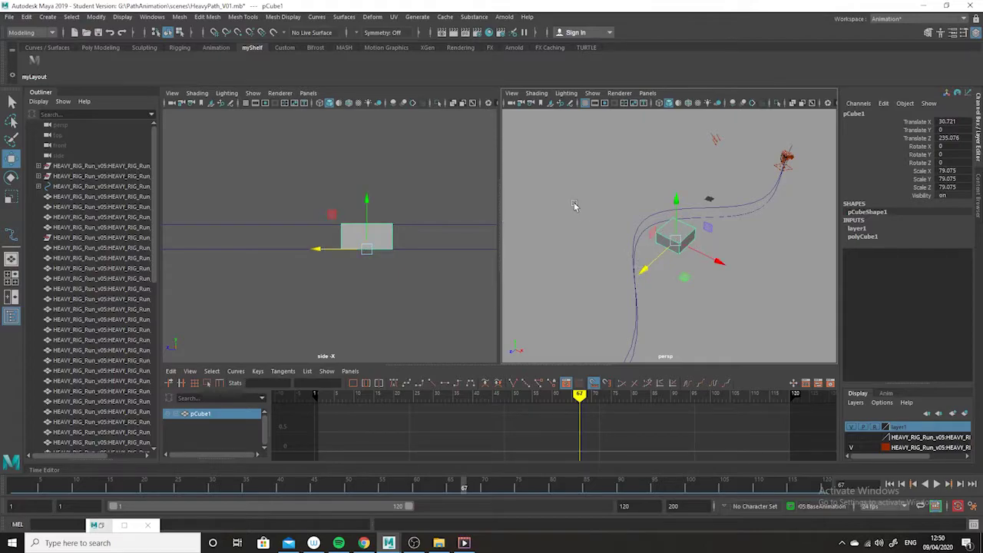
# - Try to select the front face of the cube in face component mode
pyautogui.moveTo(662, 242); pyautogui.dragTo(658, 266, button='right')
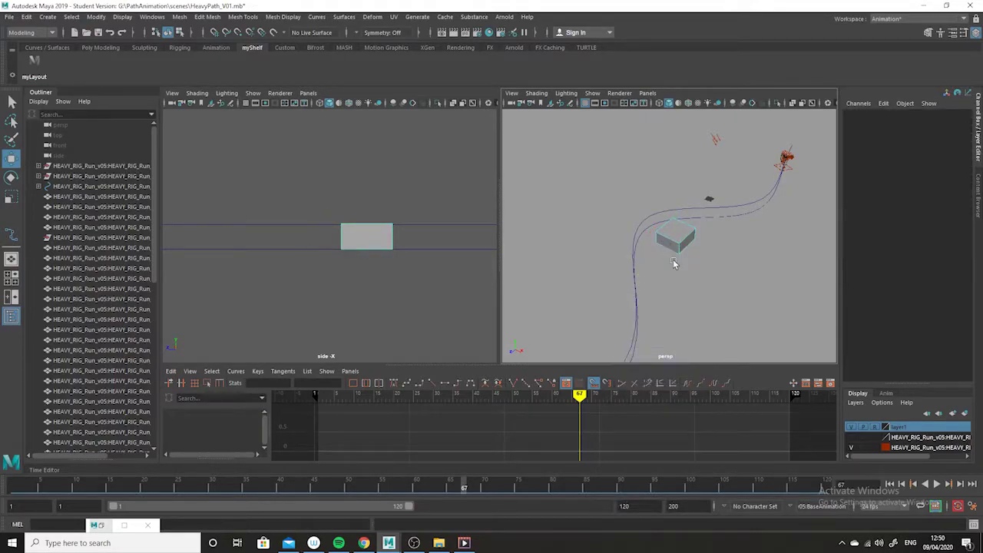
pyautogui.keyDown('alt'); pyautogui.moveTo(668, 260); pyautogui.dragTo(671, 239); pyautogui.keyUp('alt')
pyautogui.rightClick(669, 239)
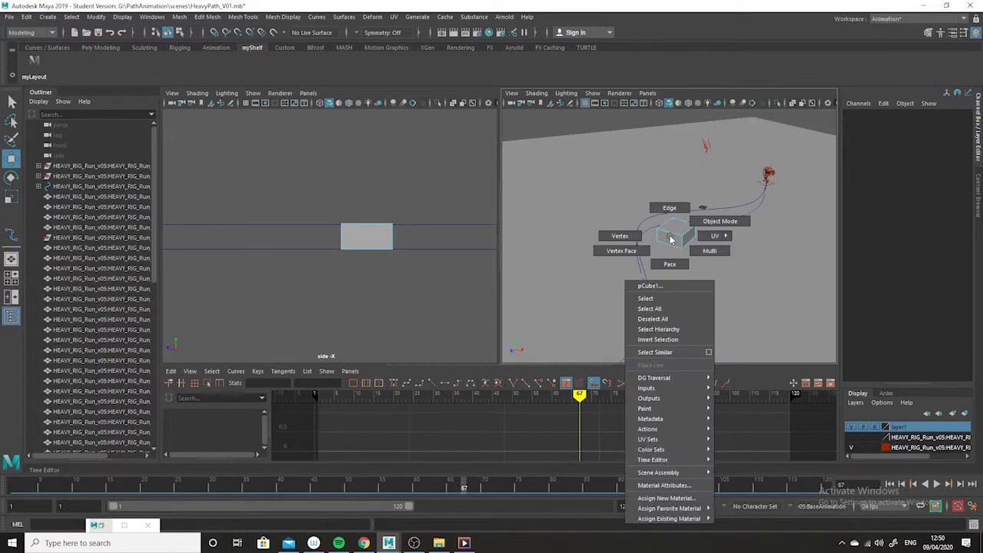
pyautogui.moveTo(670, 238); pyautogui.dragTo(671, 265, button='right')
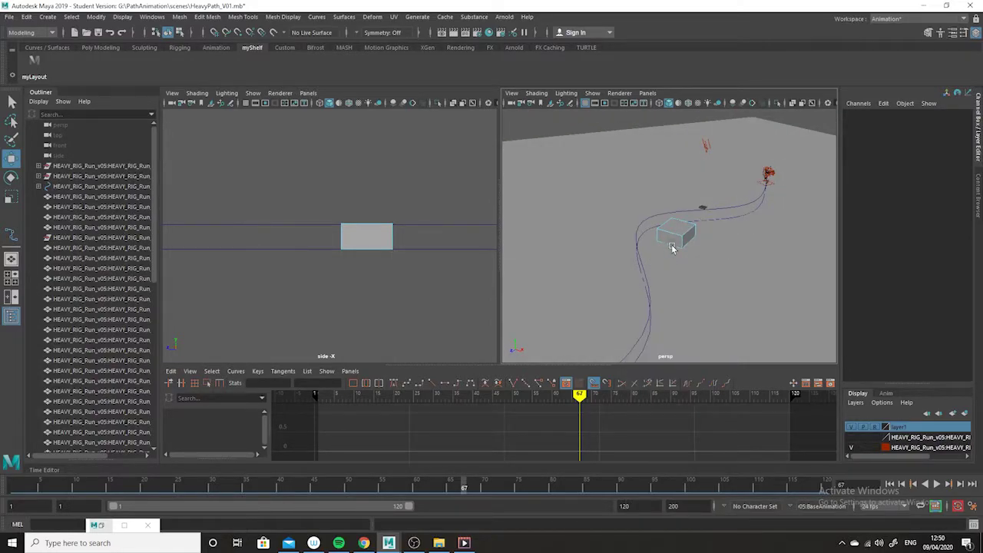
pyautogui.click(671, 244)
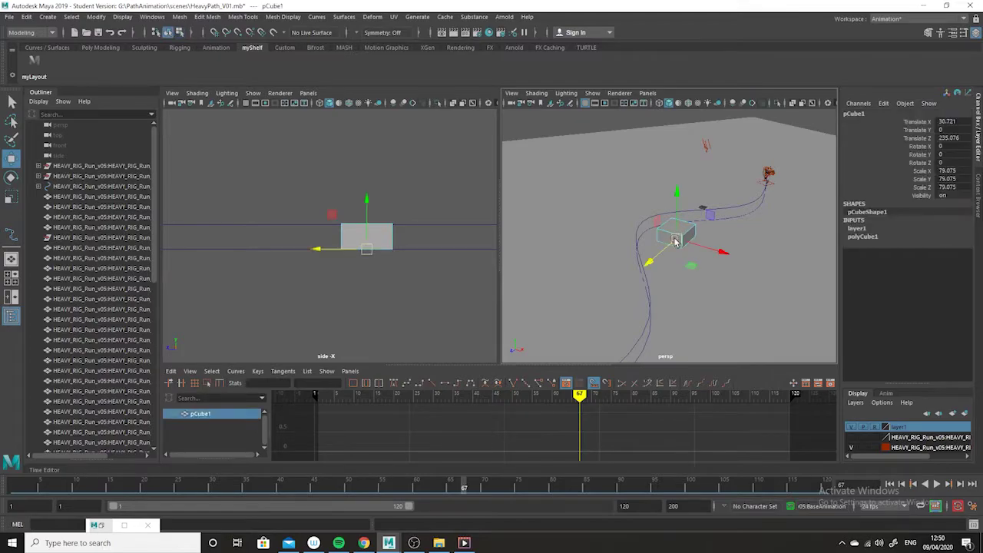
pyautogui.moveTo(670, 242)
pyautogui.mouseDown(button='right')
pyautogui.moveTo(671, 257)
pyautogui.moveTo(670, 248)
pyautogui.mouseUp(button='right')
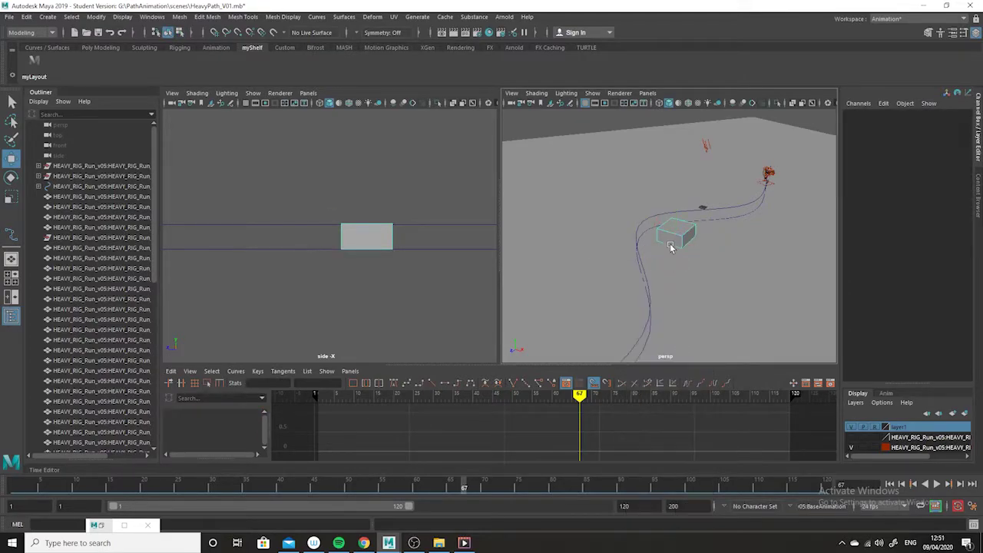
pyautogui.press('f')
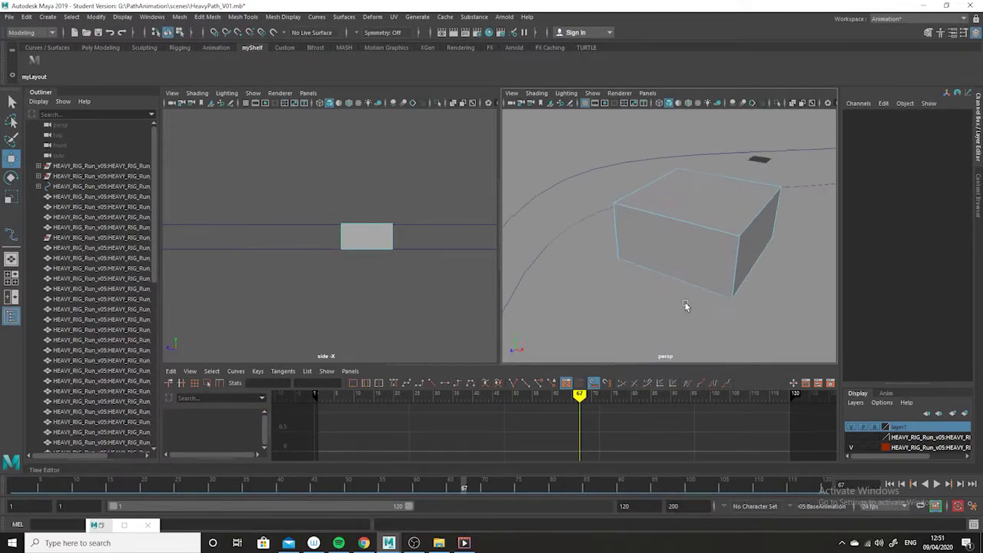
pyautogui.moveTo(680, 230); pyautogui.dragTo(682, 248, button='right')
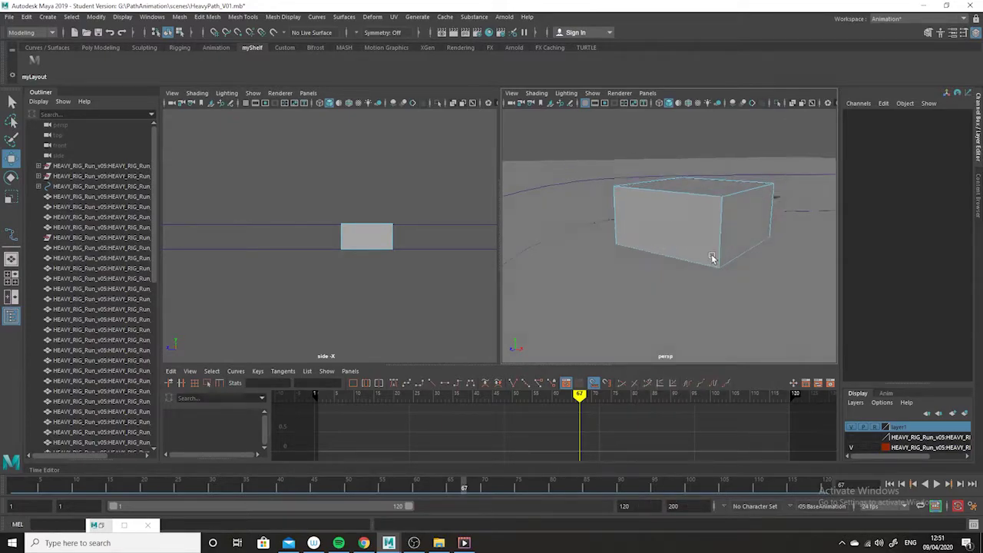
# - Try to select the upper corner vertex of the cube in vertex component mode
pyautogui.keyDown('alt'); pyautogui.moveTo(716, 252); pyautogui.dragTo(698, 261); pyautogui.keyUp('alt')
pyautogui.moveTo(681, 226); pyautogui.dragTo(631, 225, button='right')
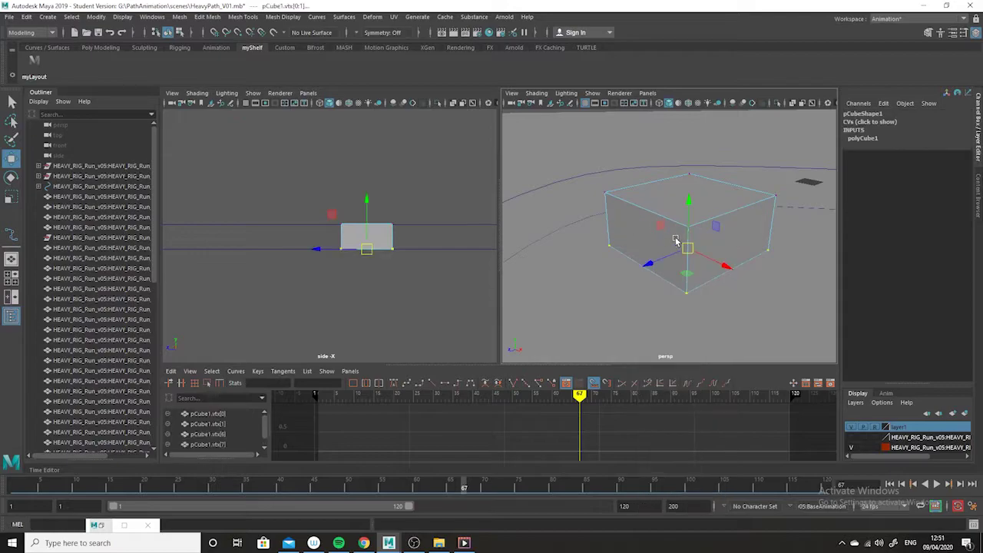
pyautogui.click(603, 190)
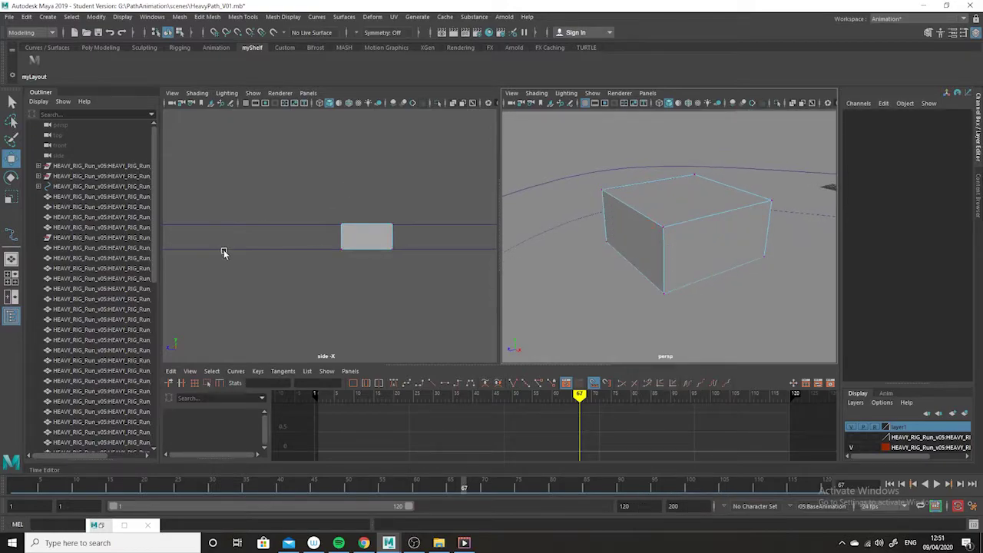
pyautogui.click(11, 100)
pyautogui.moveTo(612, 182); pyautogui.dragTo(595, 196)
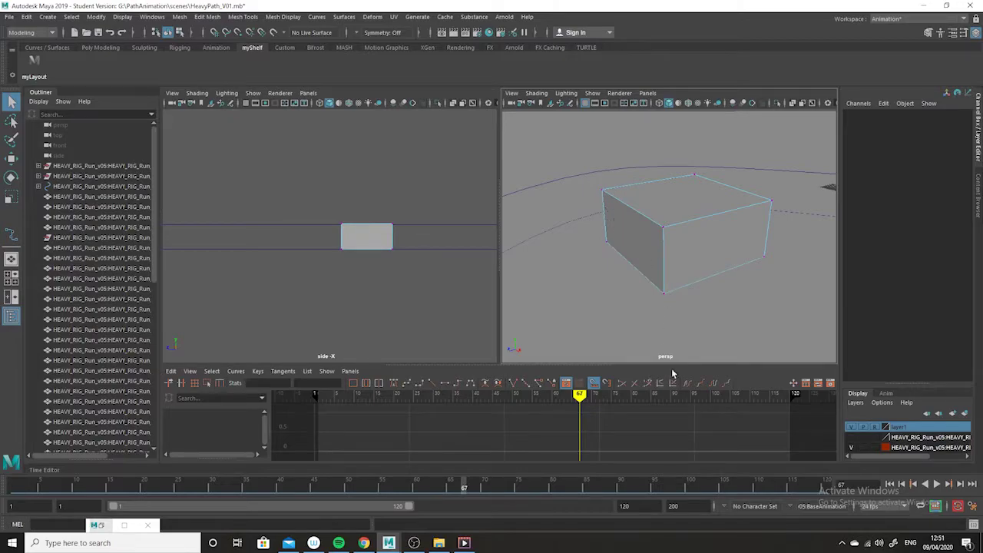
# - Set layer1 back to normal display and pull the cube's end face outward along Z to lengthen the box
pyautogui.click(875, 428)
pyautogui.moveTo(632, 226); pyautogui.dragTo(634, 252, button='right')
pyautogui.click(634, 236)
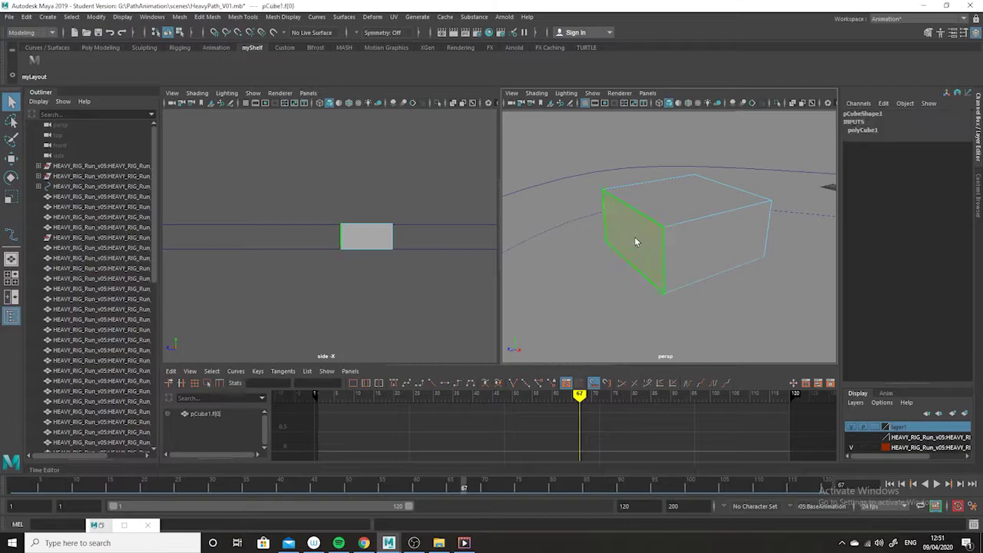
pyautogui.click(11, 157)
pyautogui.moveTo(586, 248); pyautogui.dragTo(500, 272)
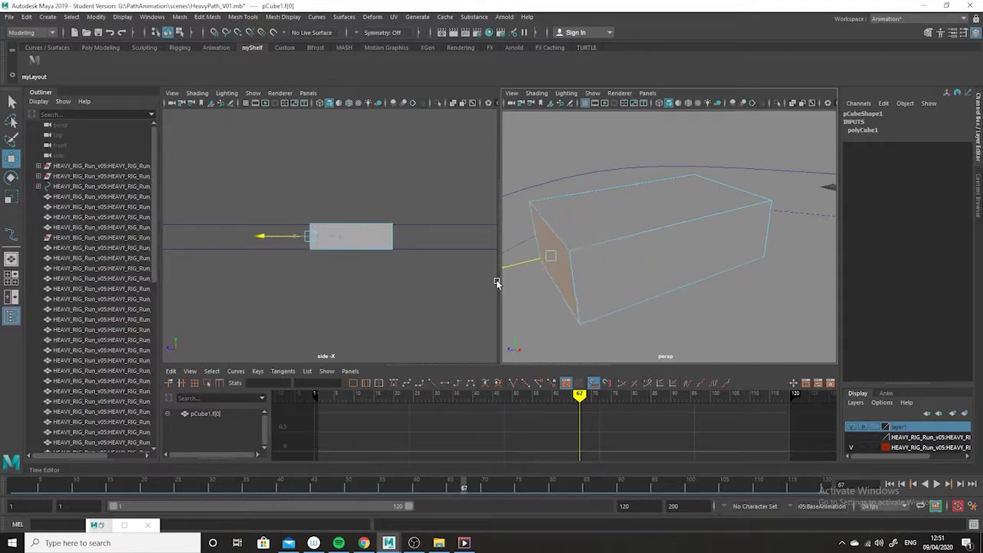
# - Fine-tune the box's end face along Z and X beside the path bend, and reselect the whole box in object mode
pyautogui.keyDown('alt'); pyautogui.moveTo(768, 276); pyautogui.dragTo(585, 342); pyautogui.keyUp('alt')
pyautogui.press('4')
pyautogui.moveTo(725, 332)
pyautogui.keyDown('alt'); pyautogui.mouseDown()
pyautogui.moveTo(726, 320)
pyautogui.moveTo(699, 299)
pyautogui.mouseUp(); pyautogui.keyUp('alt')
pyautogui.moveTo(555, 304)
pyautogui.mouseDown()
pyautogui.moveTo(559, 294)
pyautogui.moveTo(581, 305)
pyautogui.moveTo(611, 341)
pyautogui.moveTo(595, 277)
pyautogui.mouseUp()
pyautogui.moveTo(699, 278); pyautogui.dragTo(704, 283)
pyautogui.keyDown('alt'); pyautogui.moveTo(703, 283); pyautogui.dragTo(668, 345); pyautogui.keyUp('alt')
pyautogui.press('F8')
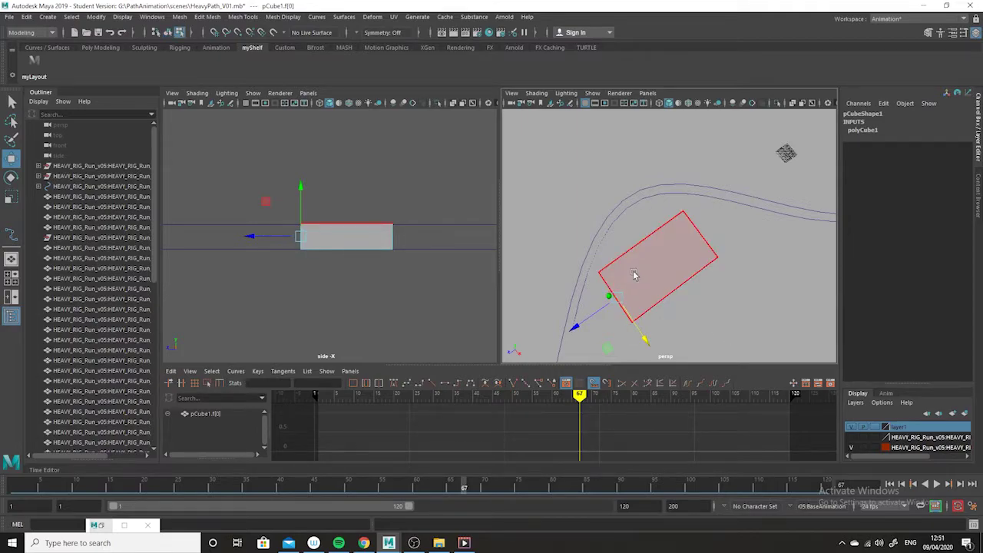
pyautogui.click(634, 276)
# - Examine the heavy character up close on the path and look through the rig's top-level nodes in the scene hierarchy
pyautogui.keyDown('alt'); pyautogui.moveTo(753, 348); pyautogui.dragTo(588, 336); pyautogui.keyUp('alt')
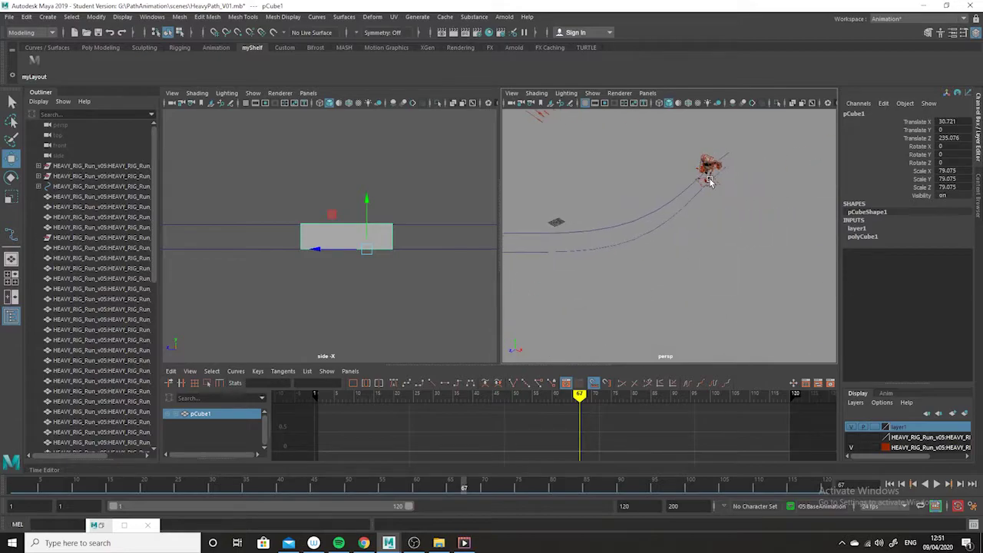
pyautogui.keyDown('alt'); pyautogui.moveTo(746, 176); pyautogui.dragTo(741, 271); pyautogui.keyUp('alt')
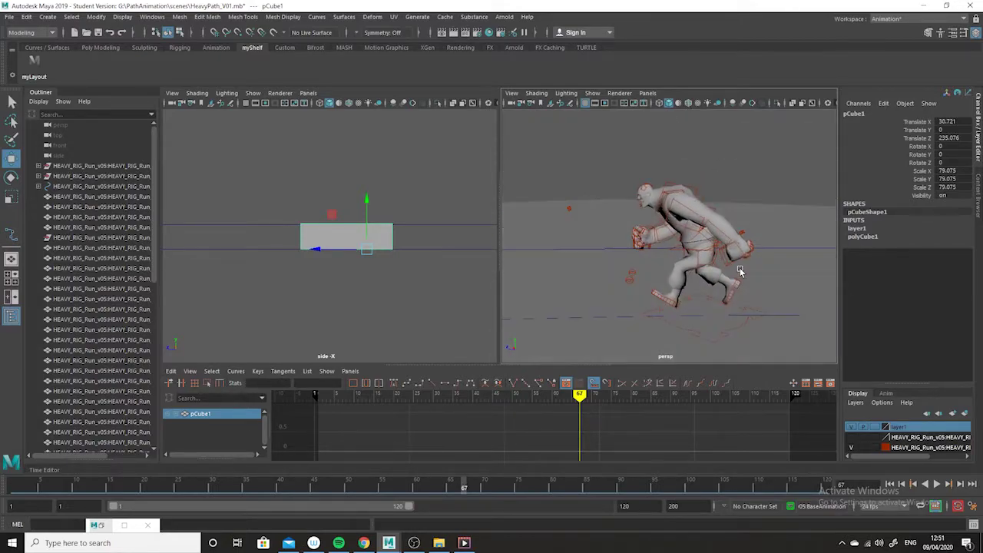
pyautogui.click(38, 176)
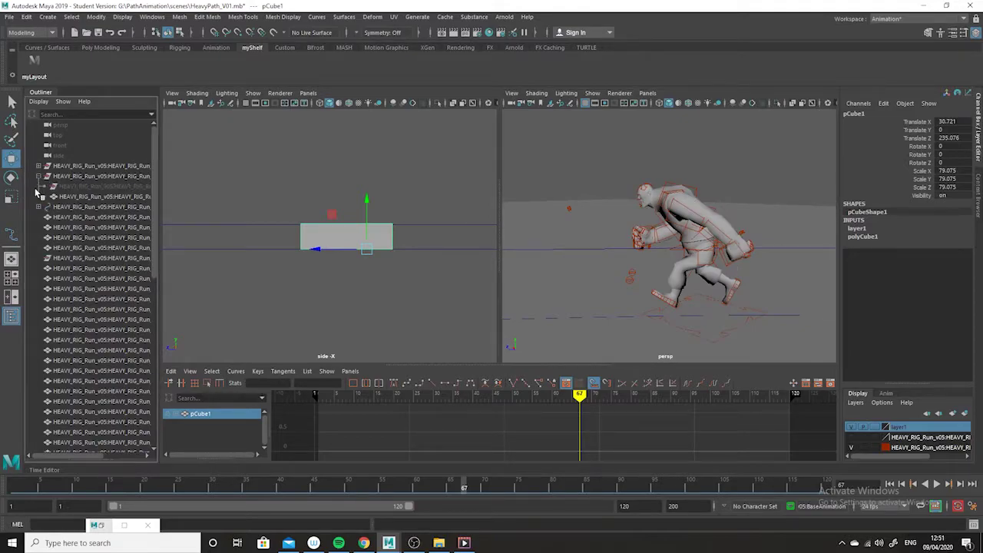
pyautogui.click(38, 176)
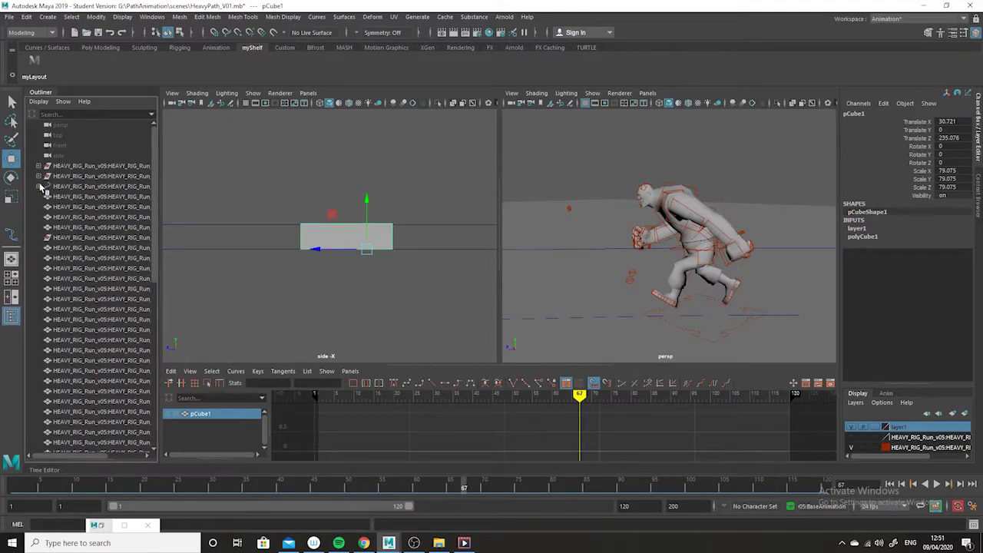
pyautogui.click(38, 165)
pyautogui.click(37, 165)
pyautogui.moveTo(150, 222); pyautogui.dragTo(140, 201)
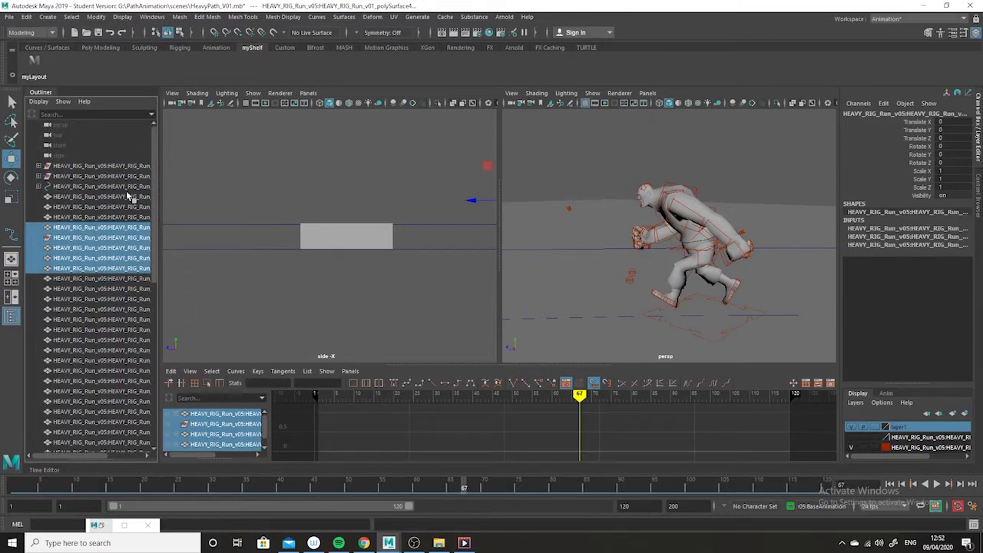
# - Group all of the heavy rig's top-level nodes, from SMDImport through pPlane1, and name the group HeavyGrp
pyautogui.click(100, 165)
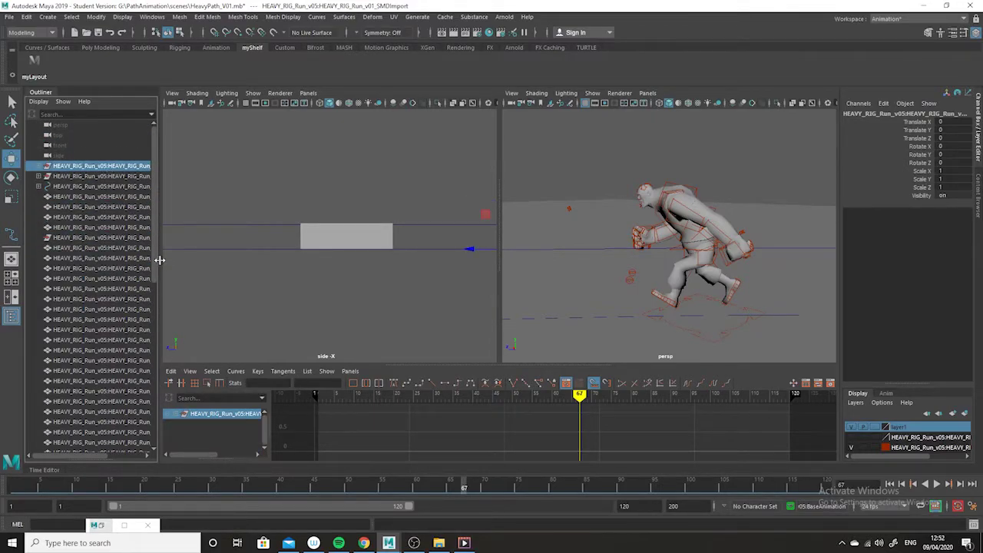
pyautogui.moveTo(153, 245); pyautogui.dragTo(150, 394)
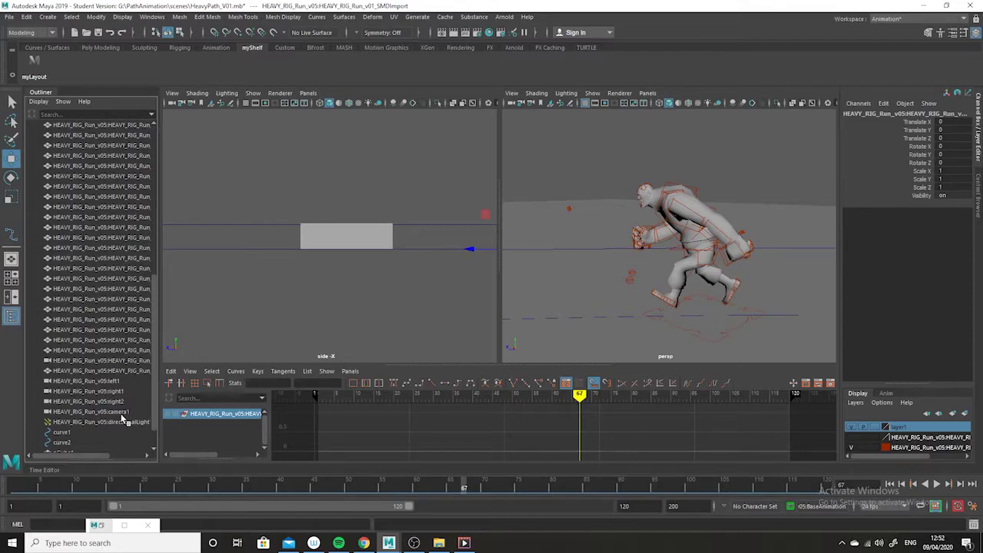
pyautogui.keyDown('shift'); pyautogui.click(131, 370); pyautogui.keyUp('shift')
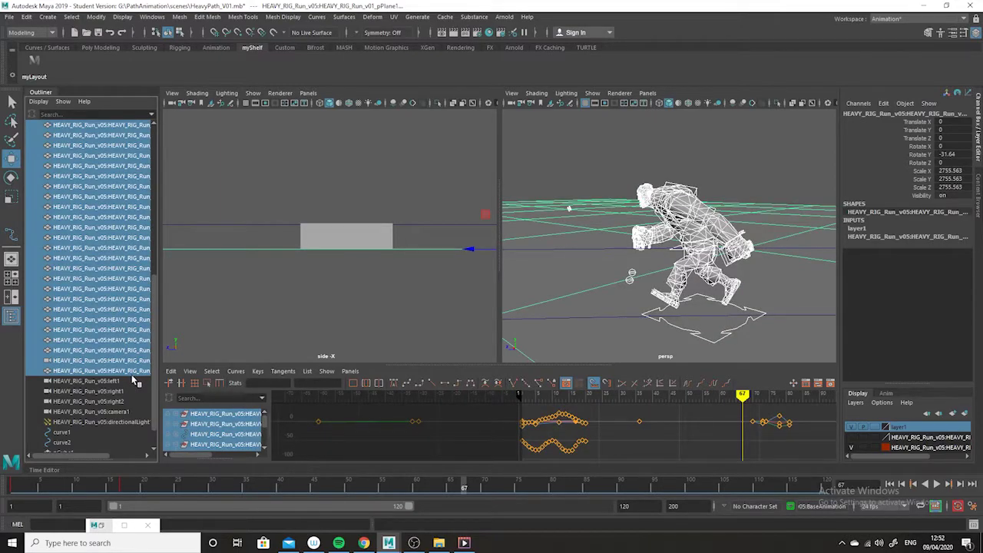
pyautogui.hotkey('ctrl', 'g')
pyautogui.doubleClick(47, 249)
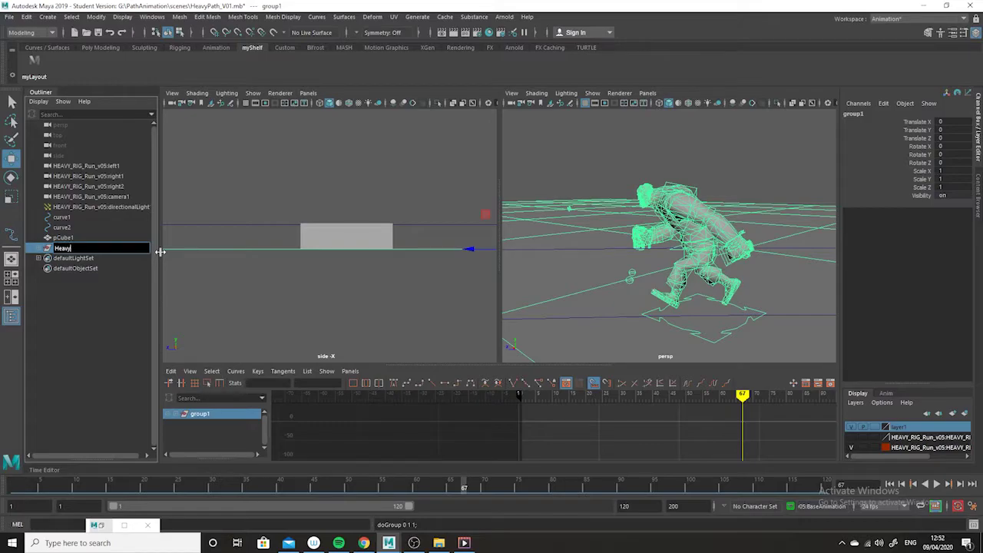
pyautogui.press('Return')
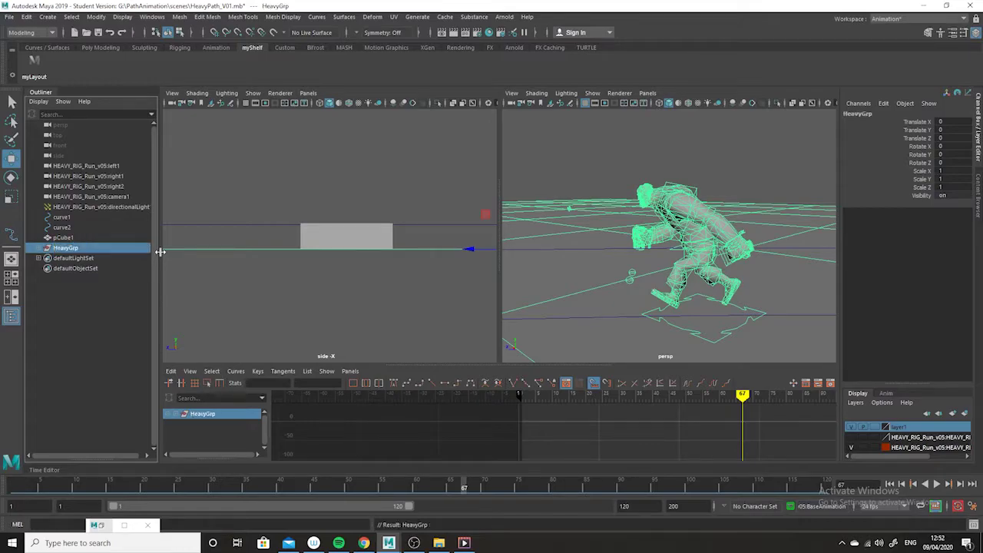
# - Try to take the ground plane pPlane1 out of HeavyGrp with the Ungroup command
pyautogui.click(705, 172)
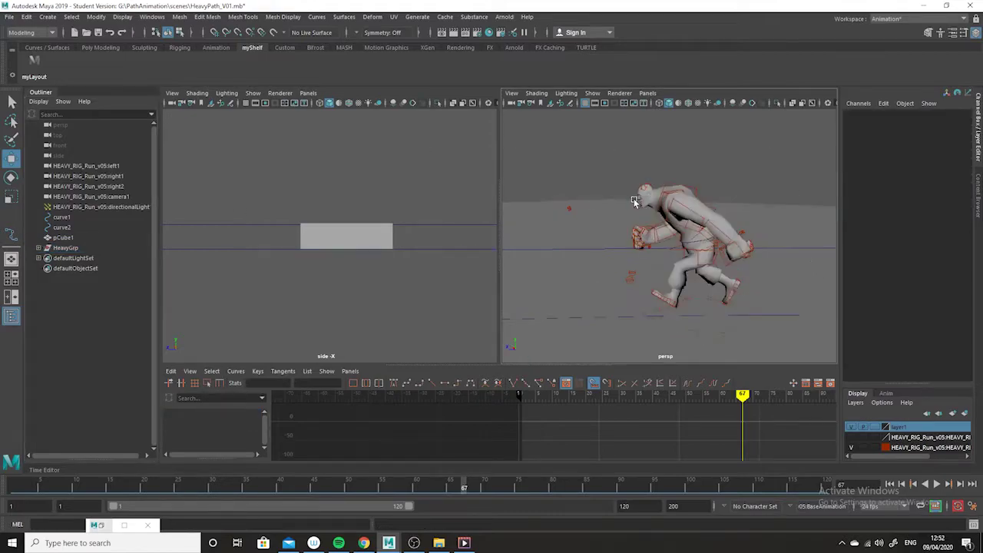
pyautogui.click(604, 216)
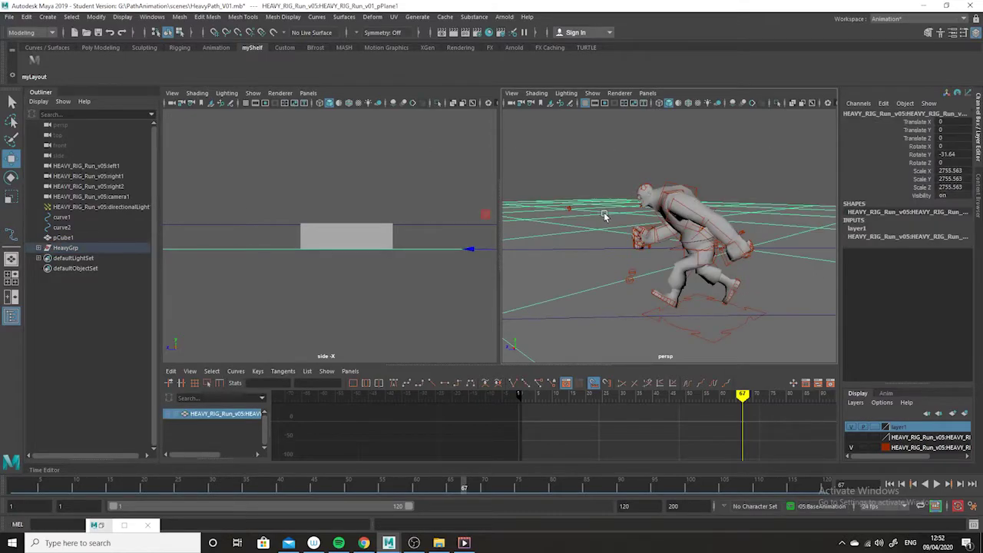
pyautogui.click(39, 248)
pyautogui.moveTo(152, 239); pyautogui.dragTo(146, 416)
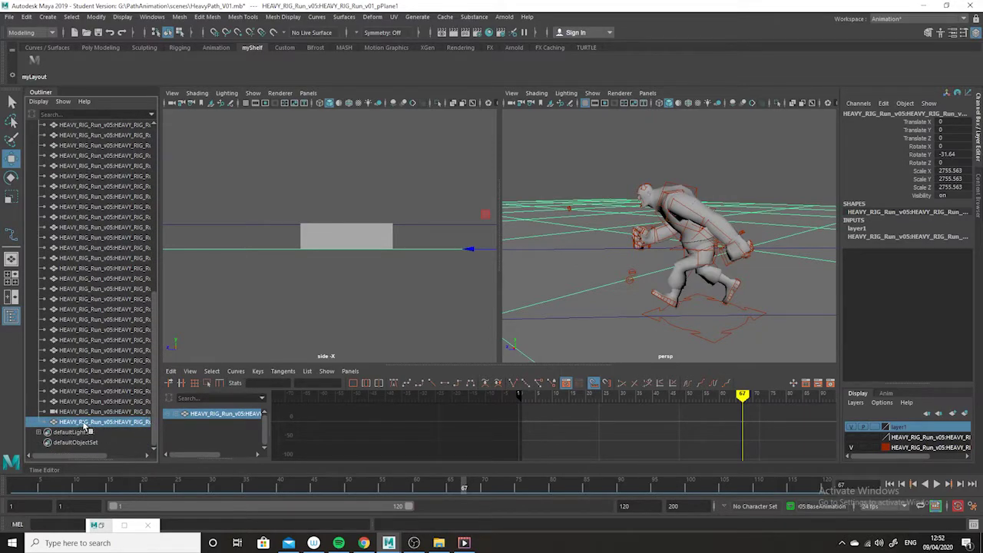
pyautogui.moveTo(84, 423); pyautogui.dragTo(92, 433, button='middle')
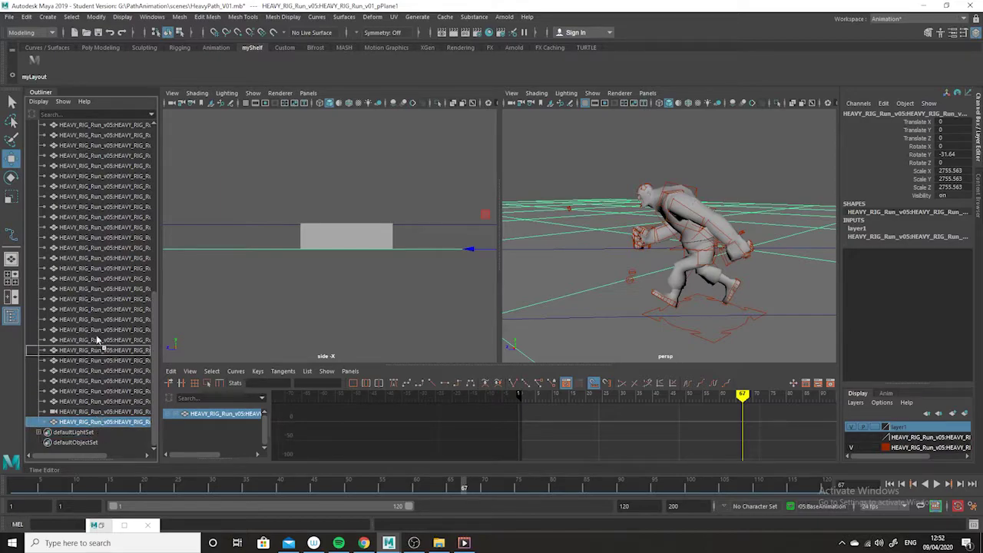
pyautogui.rightClick(119, 428)
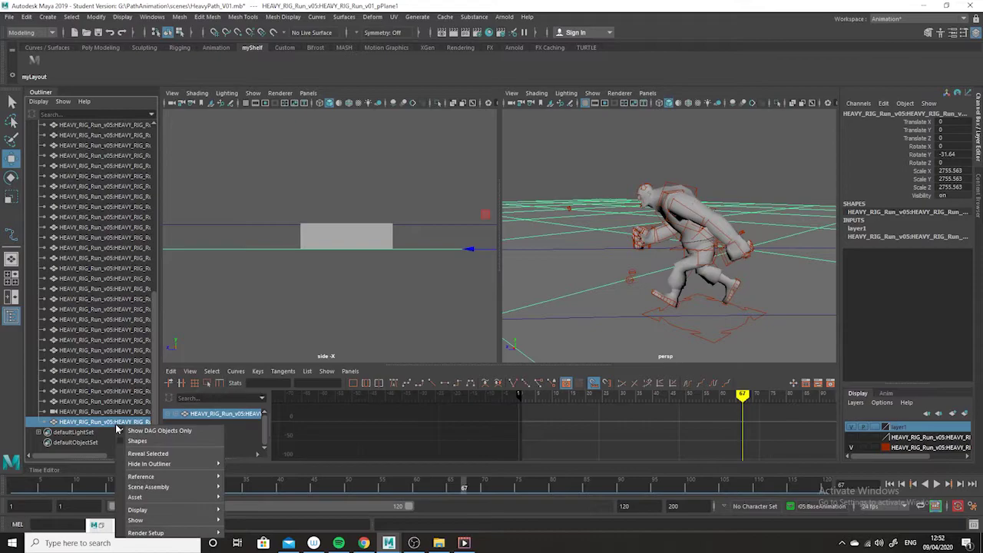
pyautogui.click(27, 16)
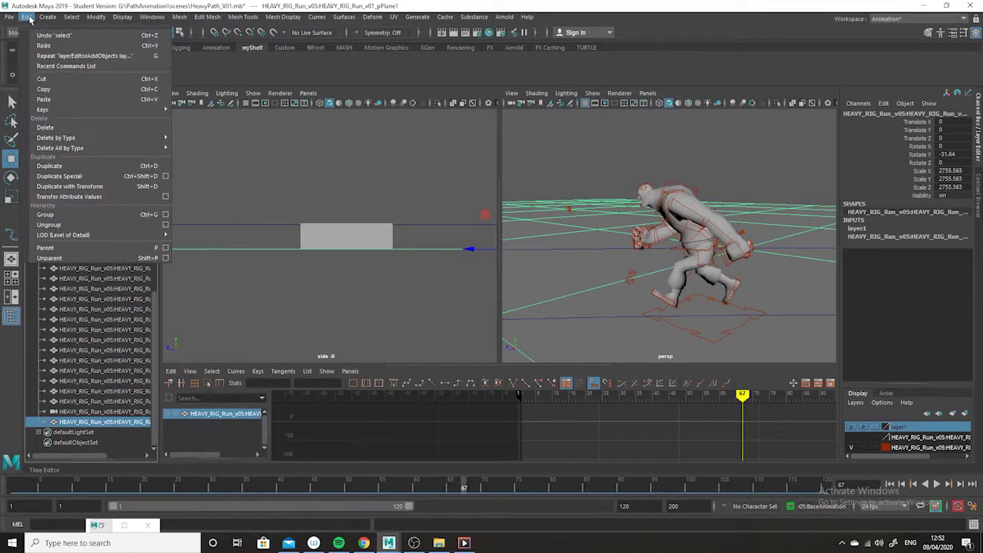
pyautogui.click(49, 225)
pyautogui.click(138, 442)
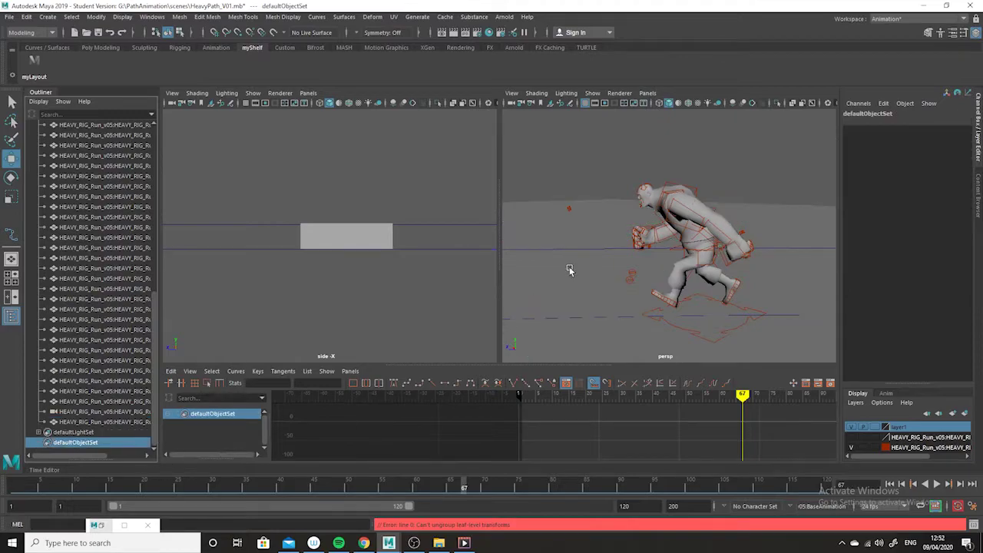
# - Collapse HeavyGrp in the scene hierarchy and select the World control around the character's feet
pyautogui.keyDown('alt'); pyautogui.moveTo(622, 300); pyautogui.dragTo(705, 254); pyautogui.keyUp('alt')
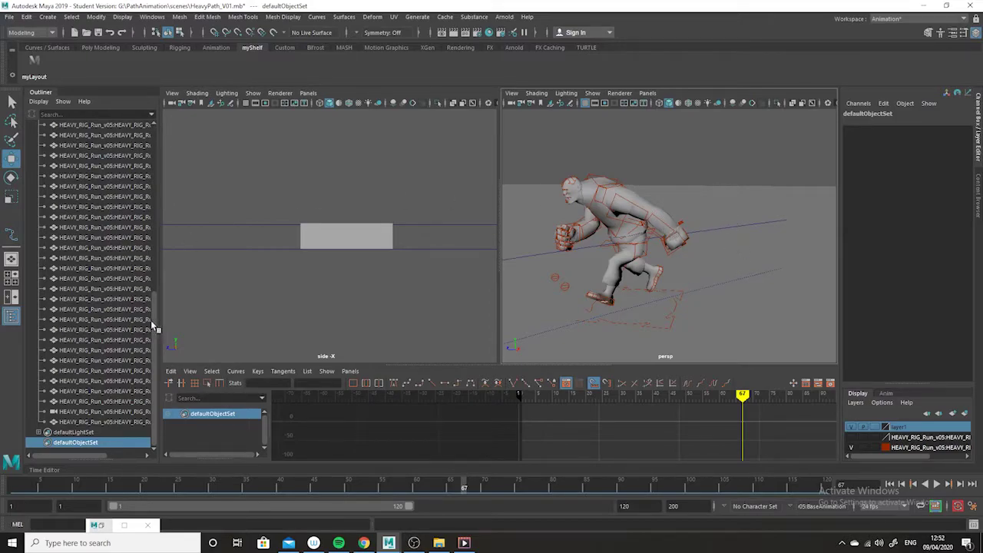
pyautogui.keyDown('alt'); pyautogui.moveTo(688, 208); pyautogui.dragTo(694, 208); pyautogui.keyUp('alt')
pyautogui.moveTo(155, 315); pyautogui.dragTo(154, 141)
pyautogui.click(40, 251)
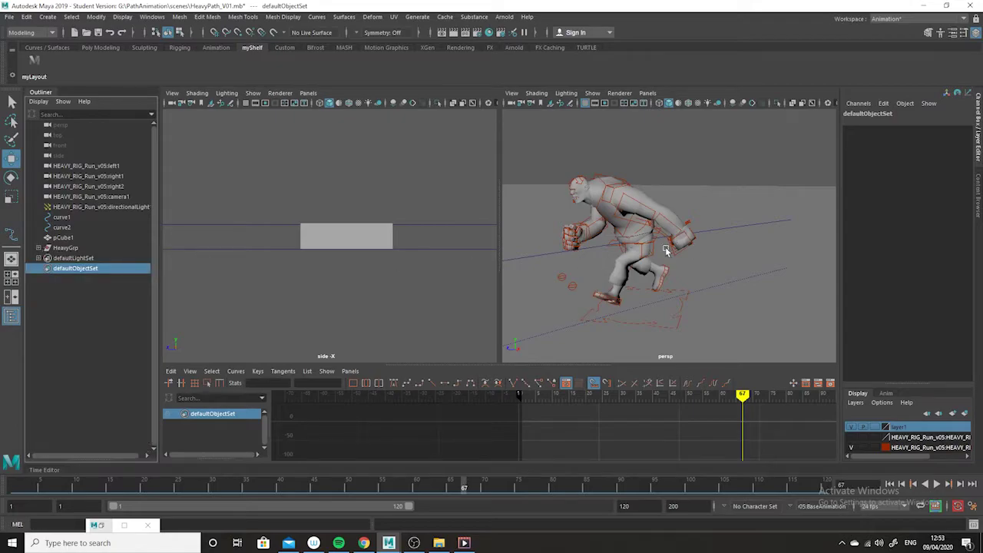
pyautogui.keyDown('alt'); pyautogui.moveTo(750, 301); pyautogui.dragTo(704, 308); pyautogui.keyUp('alt')
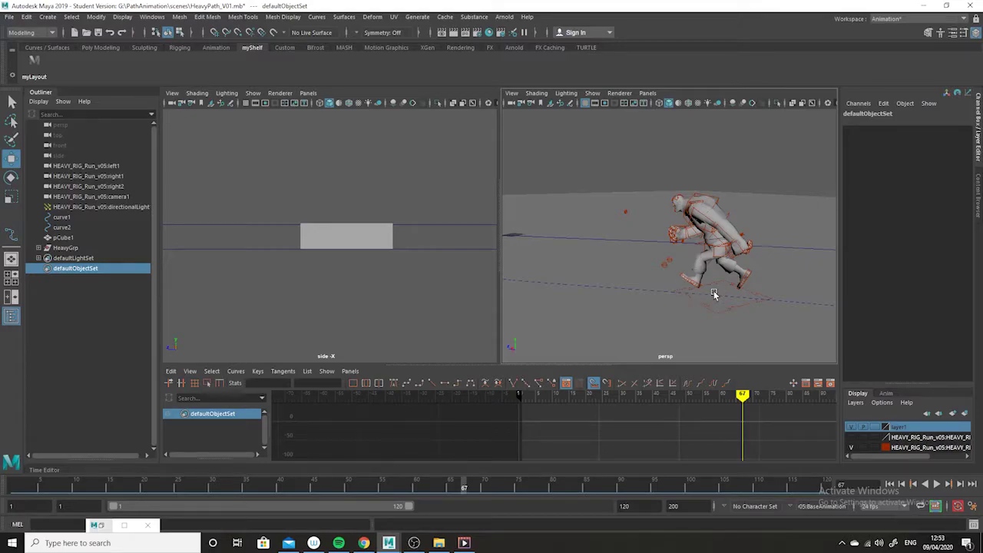
pyautogui.click(713, 298)
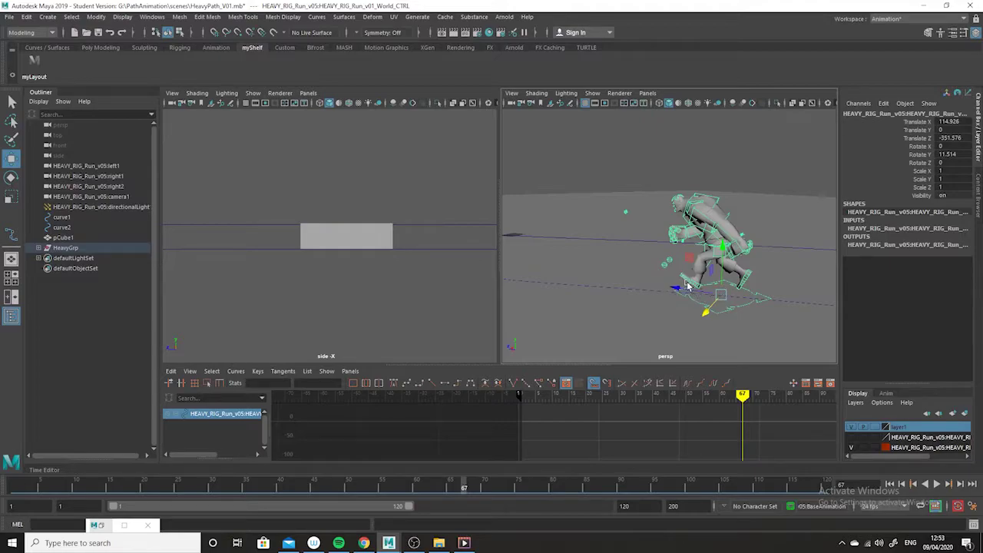
# - Select the character's Root control at the hips and try moving it along its Z axis
pyautogui.click(716, 254)
pyautogui.click(701, 242)
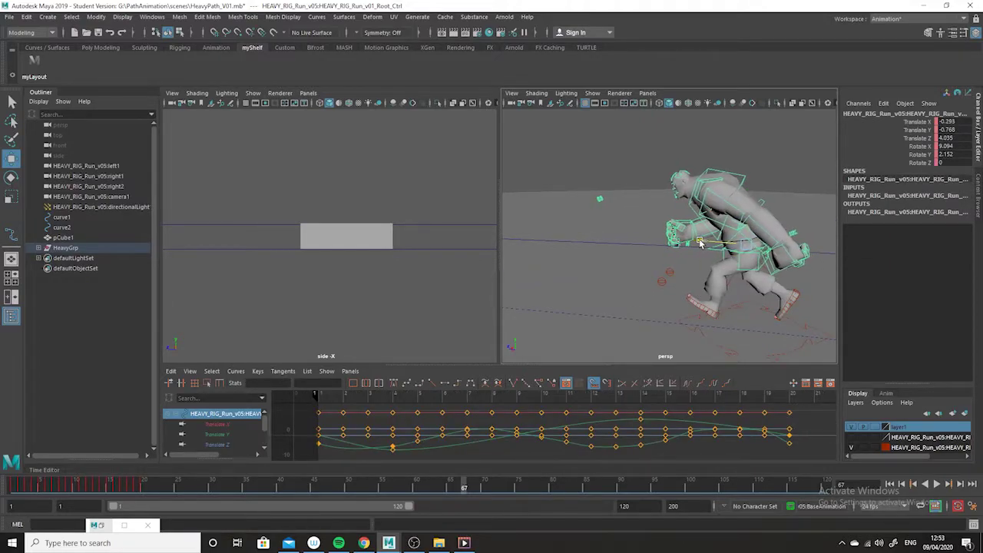
pyautogui.moveTo(702, 242); pyautogui.dragTo(695, 242)
pyautogui.scroll(3, 736, 299)
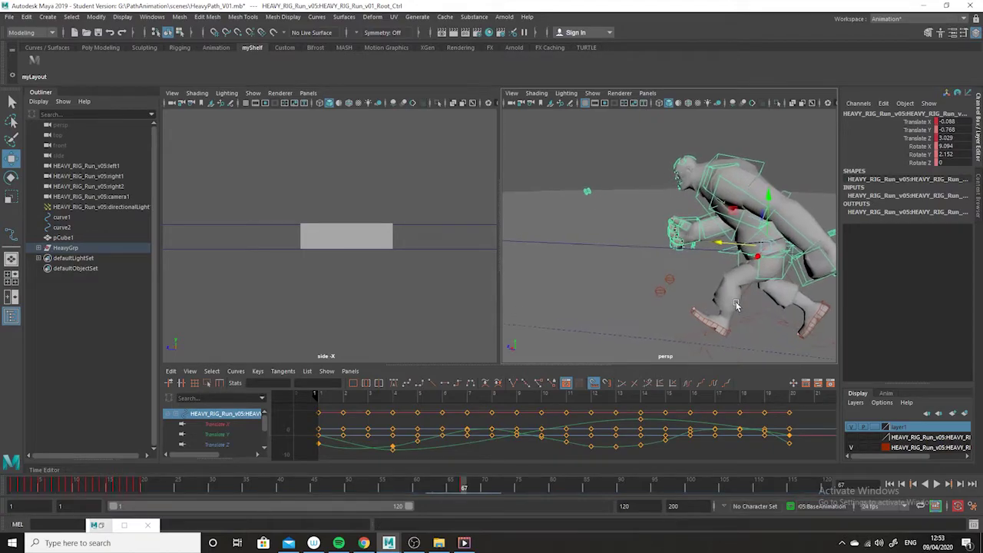
pyautogui.keyDown('alt'); pyautogui.moveTo(735, 301); pyautogui.dragTo(736, 310); pyautogui.keyUp('alt')
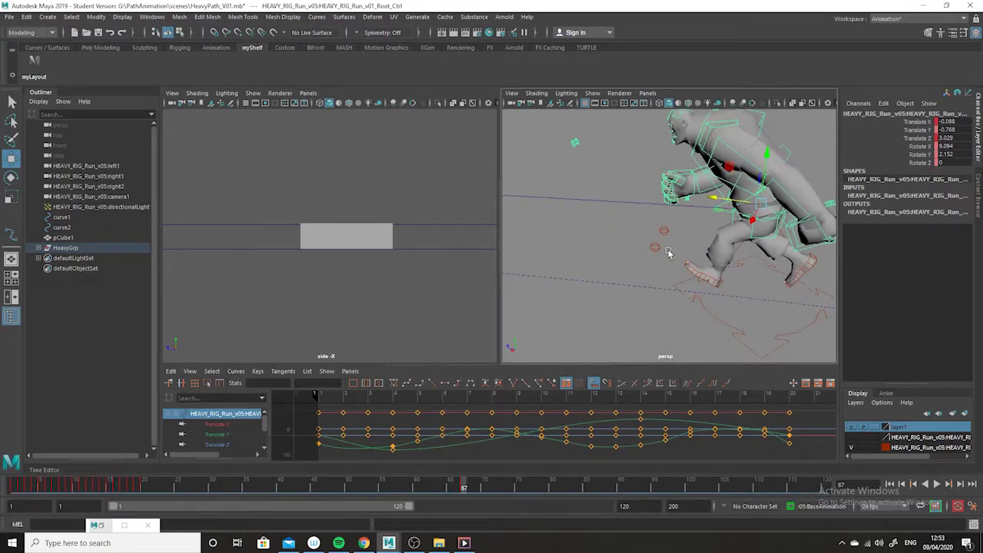
# - Select the right leg's foot control, test moving it along Z, and undo the move
pyautogui.click(710, 295)
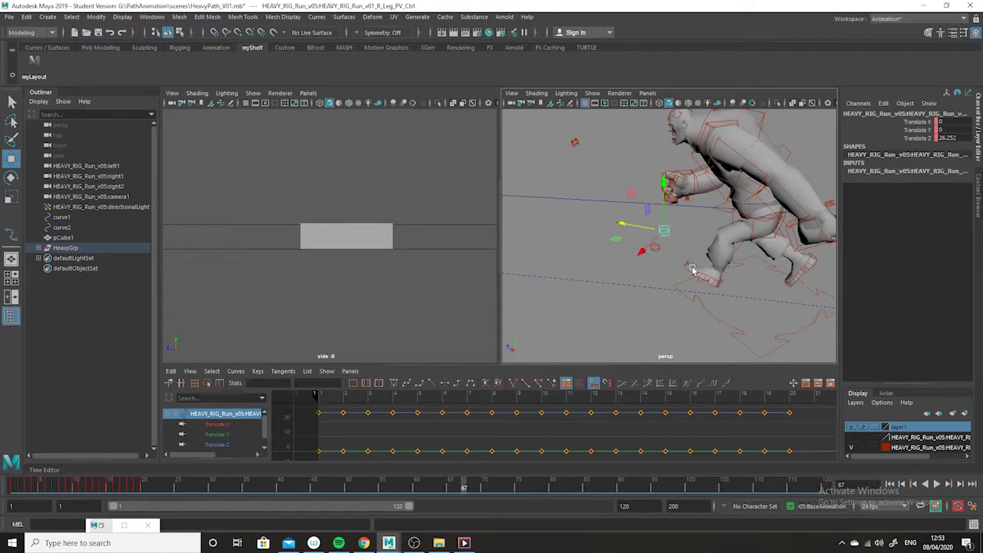
pyautogui.click(803, 275)
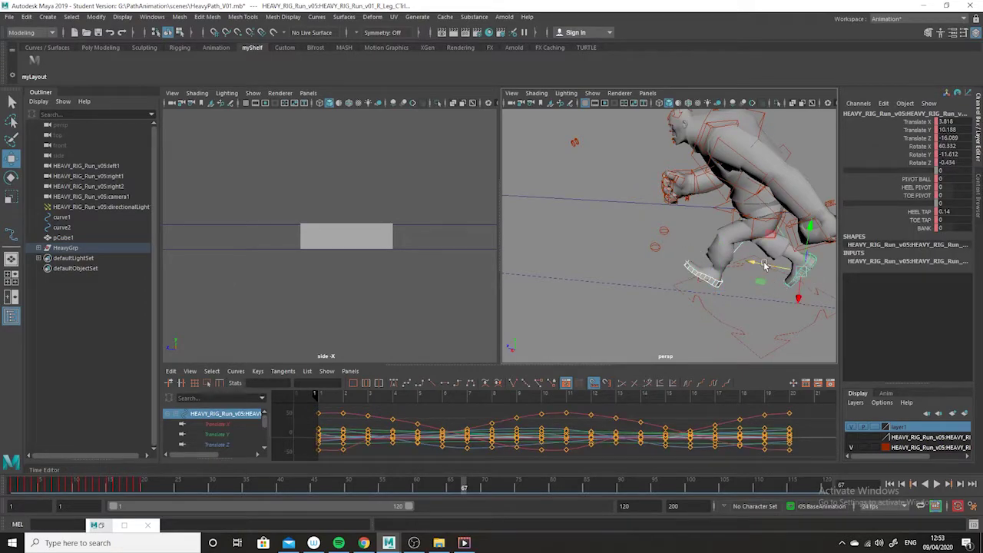
pyautogui.moveTo(753, 265); pyautogui.dragTo(760, 267)
pyautogui.hotkey('ctrl', 'z')
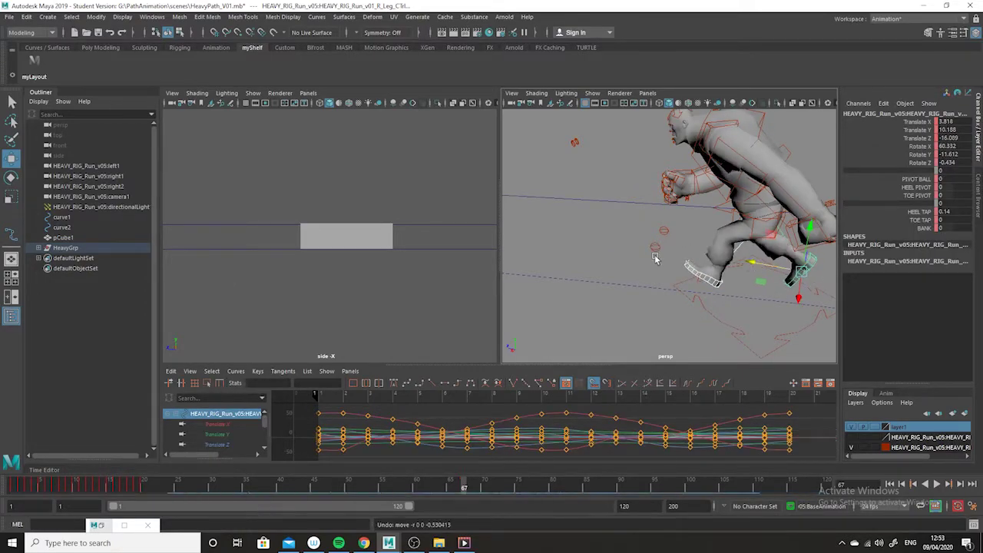
pyautogui.keyDown('alt'); pyautogui.moveTo(733, 338); pyautogui.dragTo(716, 306); pyautogui.keyUp('alt')
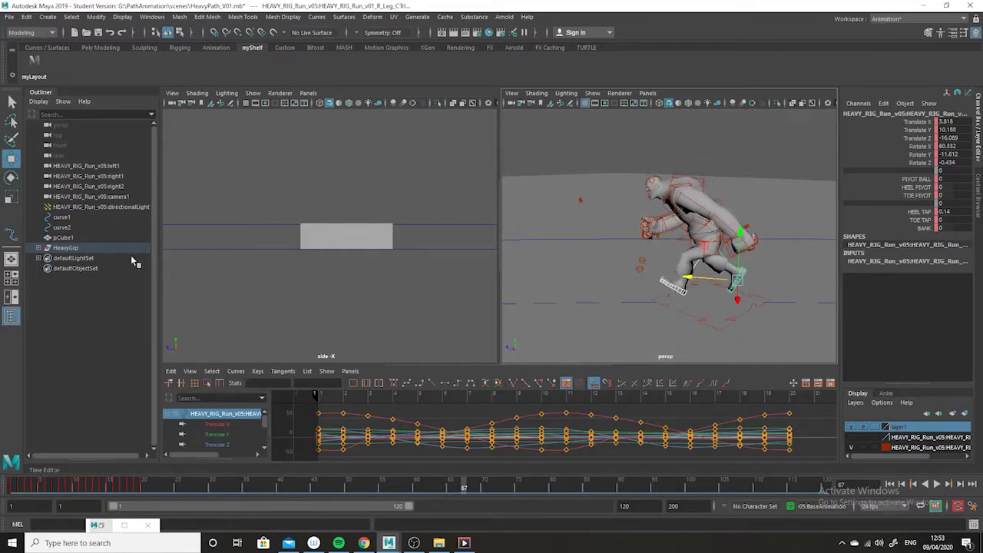
# - Select the leg pole vector controls, test moving the left one sideways along X, and undo the moves
pyautogui.click(642, 261)
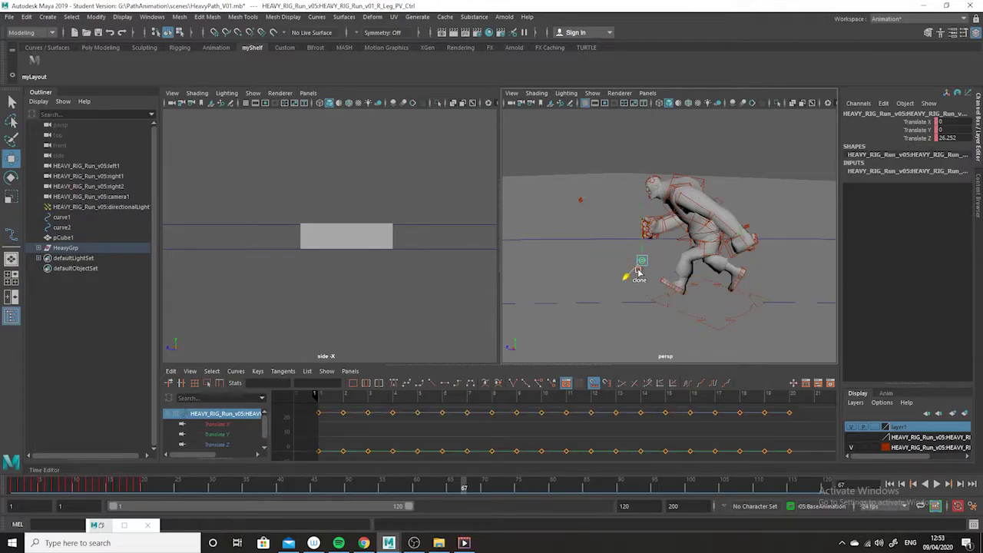
pyautogui.click(640, 270)
pyautogui.click(644, 263)
pyautogui.keyDown('alt'); pyautogui.moveTo(663, 275); pyautogui.dragTo(749, 307); pyautogui.keyUp('alt')
pyautogui.moveTo(544, 302); pyautogui.dragTo(545, 305)
pyautogui.hotkey('ctrl', 'z')
pyautogui.moveTo(568, 307); pyautogui.dragTo(567, 311)
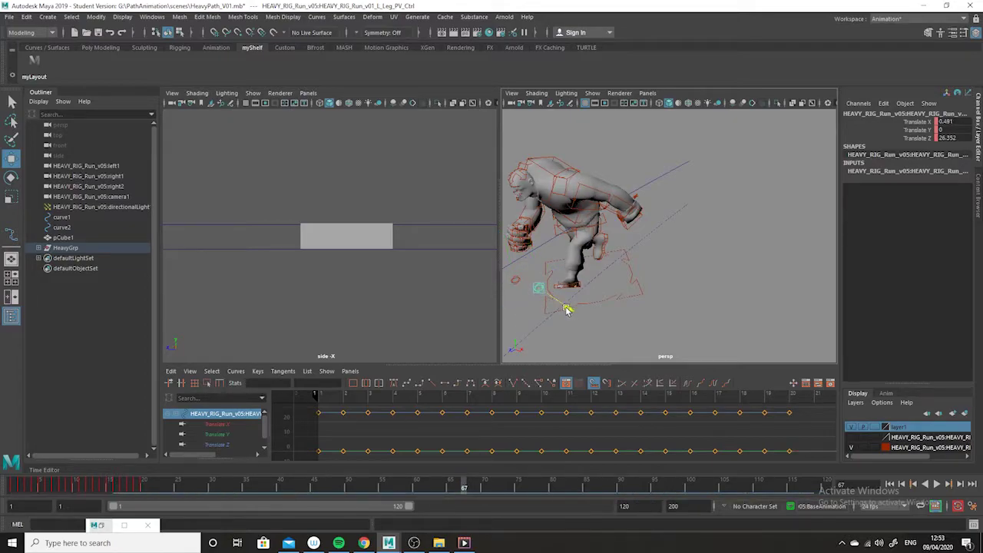
pyautogui.hotkey('ctrl', 'z')
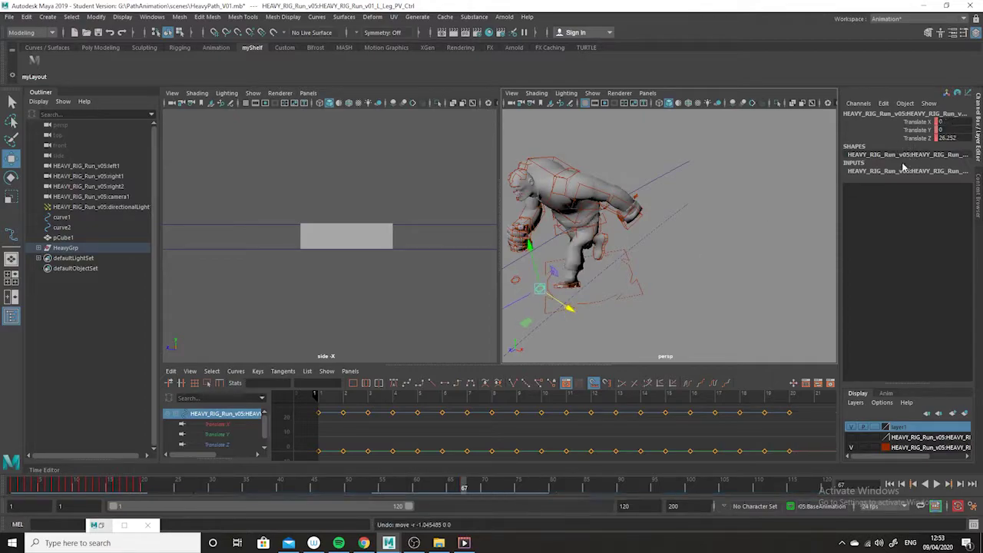
# - Move the Root control slightly forward to a Translate Z of about 3.614, and select the right leg's pole vector control
pyautogui.keyDown('alt'); pyautogui.moveTo(735, 342); pyautogui.dragTo(616, 318, button='right'); pyautogui.keyUp('alt')
pyautogui.keyDown('alt'); pyautogui.moveTo(617, 318); pyautogui.dragTo(562, 297); pyautogui.keyUp('alt')
pyautogui.keyDown('alt'); pyautogui.moveTo(563, 298); pyautogui.dragTo(688, 266, button='right'); pyautogui.keyUp('alt')
pyautogui.keyDown('alt'); pyautogui.moveTo(686, 262); pyautogui.dragTo(643, 257, button='middle'); pyautogui.keyUp('alt')
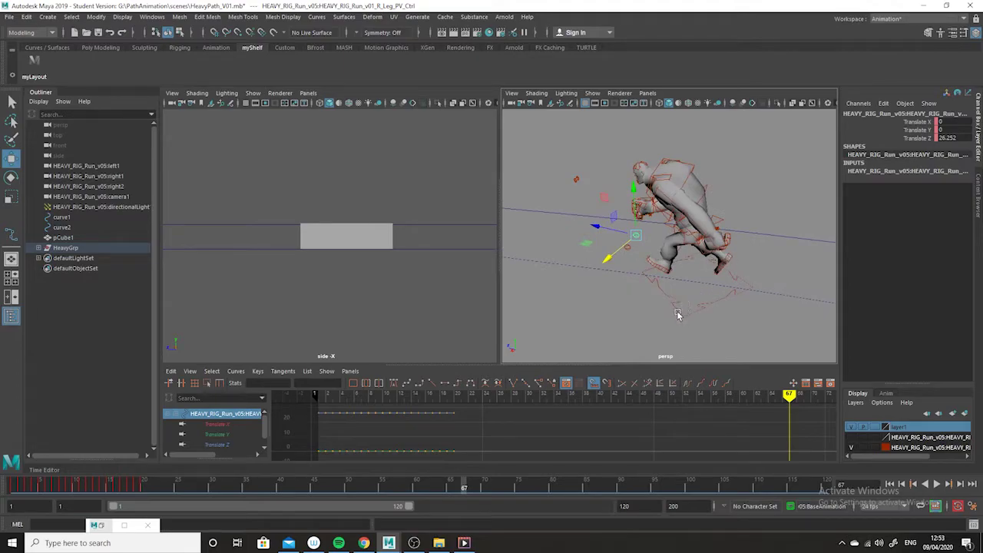
pyautogui.click(669, 226)
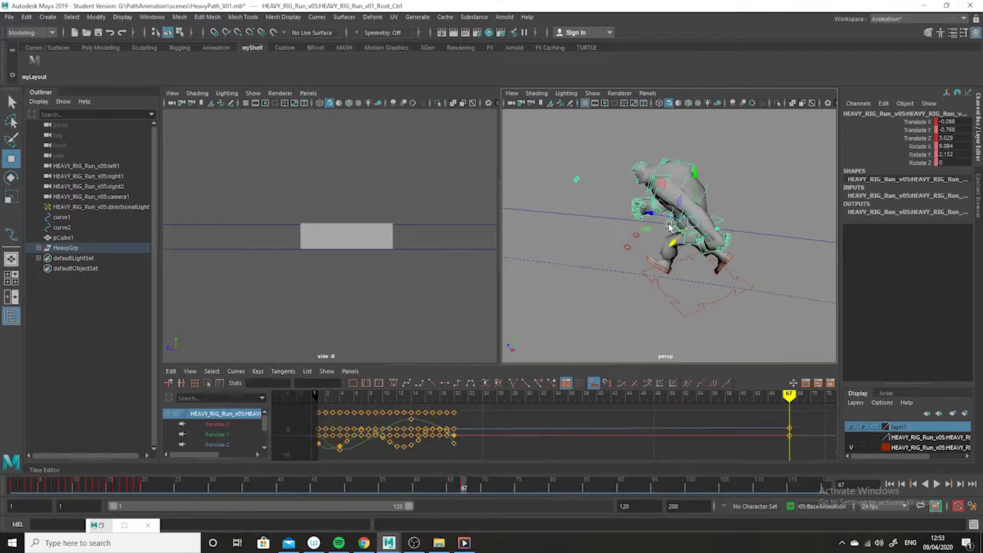
pyautogui.moveTo(651, 216); pyautogui.dragTo(649, 216)
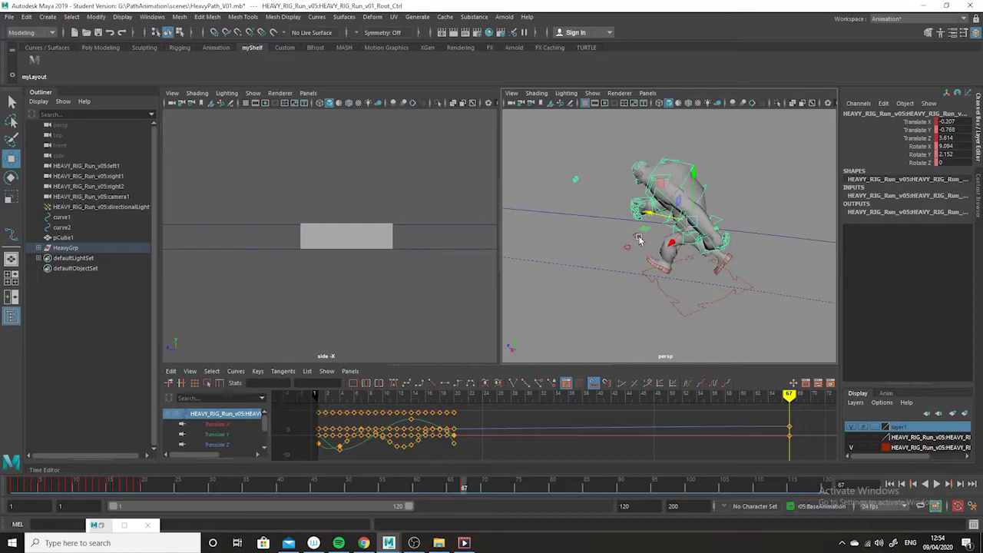
pyautogui.click(636, 236)
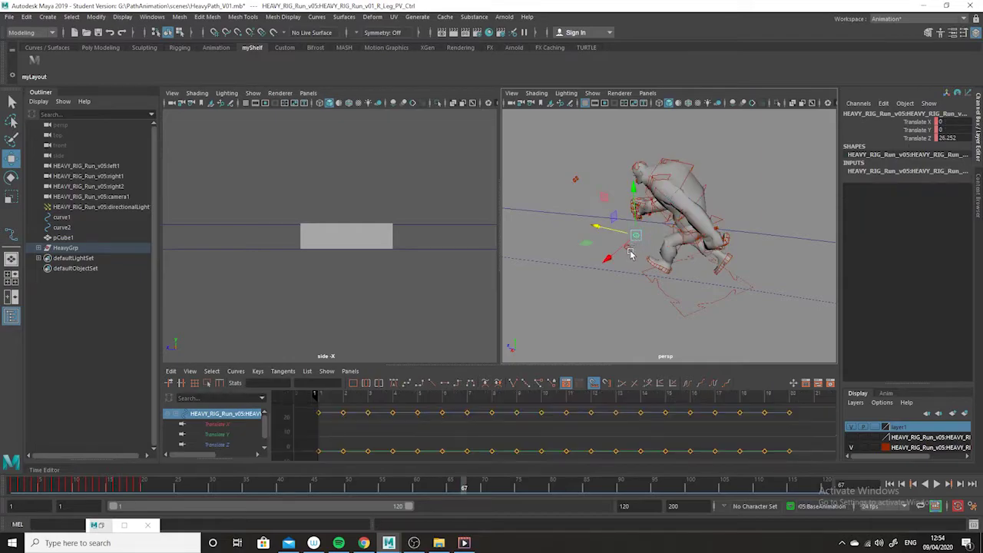
# - Select the World control around the character's feet and examine its relation to the leg controls in front
pyautogui.click(670, 304)
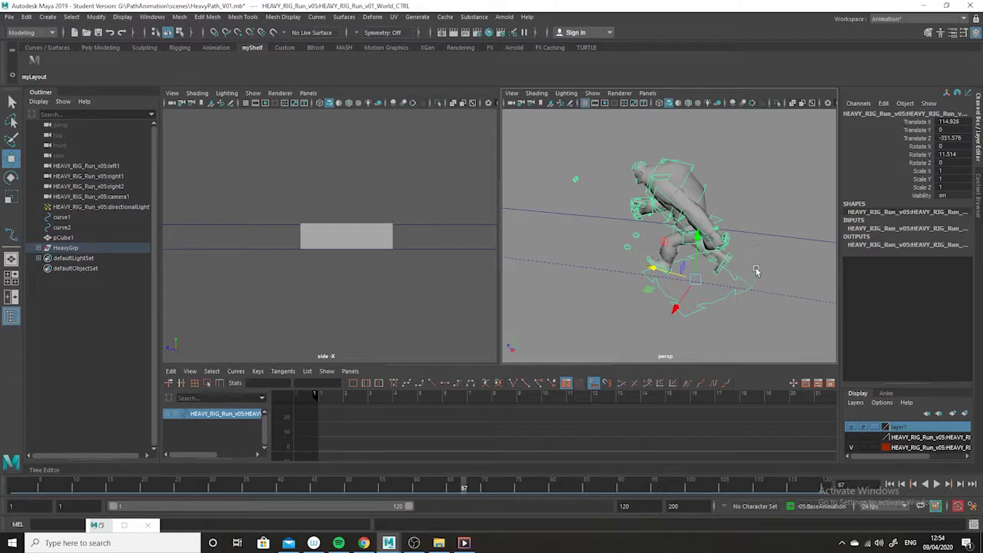
pyautogui.click(720, 307)
pyautogui.click(719, 304)
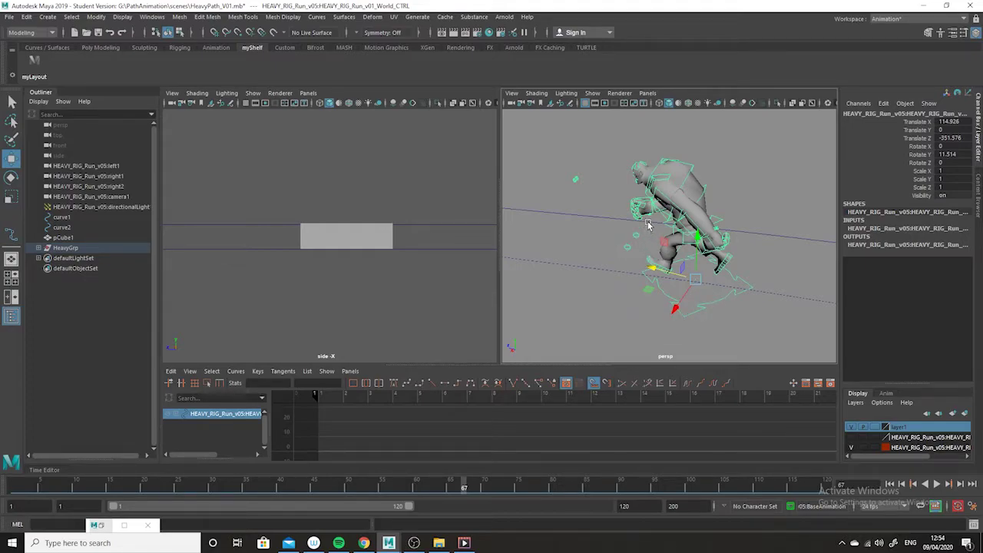
pyautogui.click(614, 261)
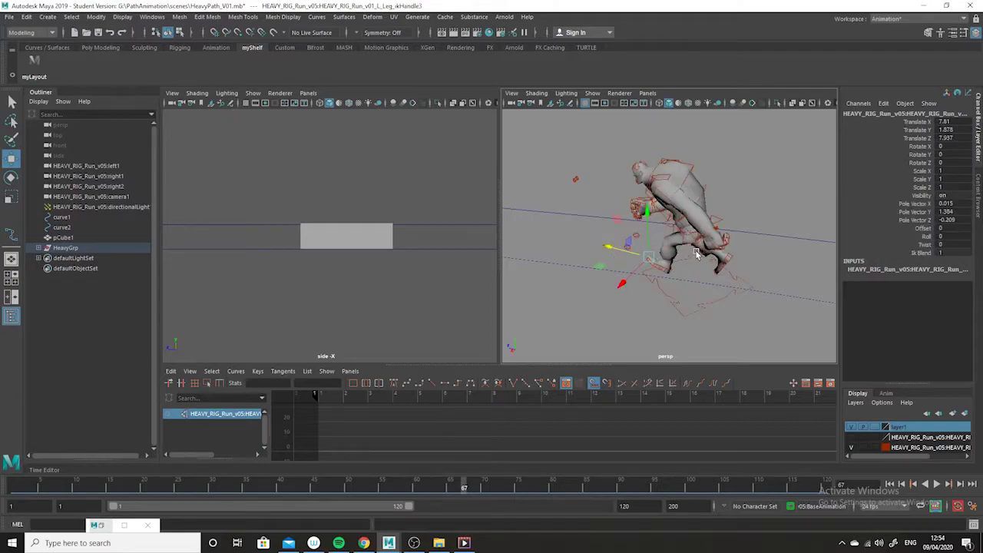
pyautogui.click(674, 305)
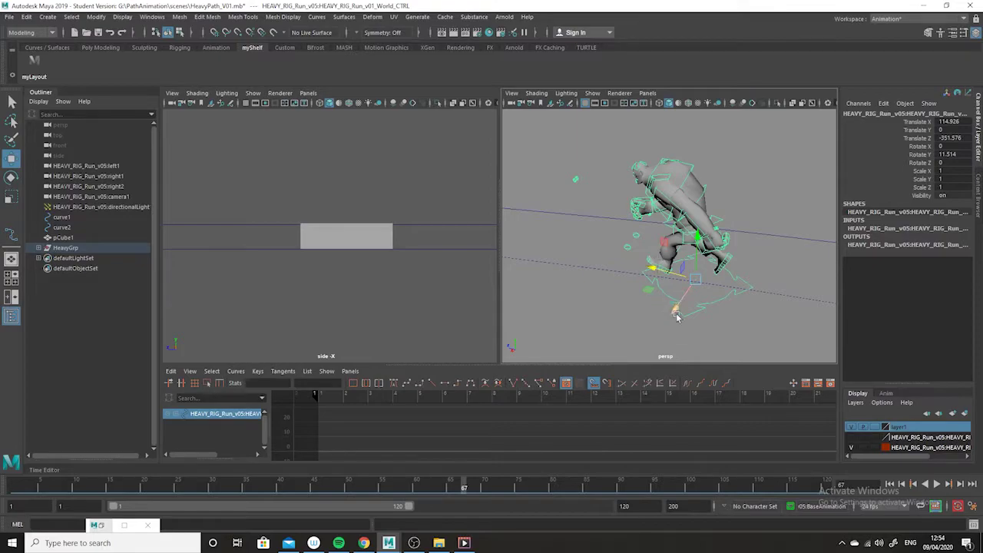
pyautogui.click(645, 241)
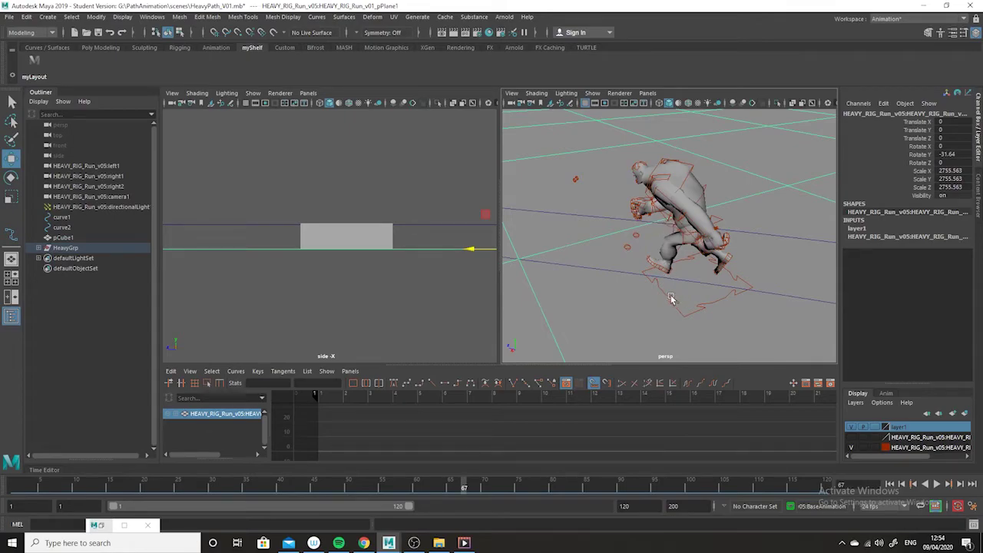
# - Select the Root control at the hips and examine it alongside the leg pole vector controls from the front and side
pyautogui.click(676, 230)
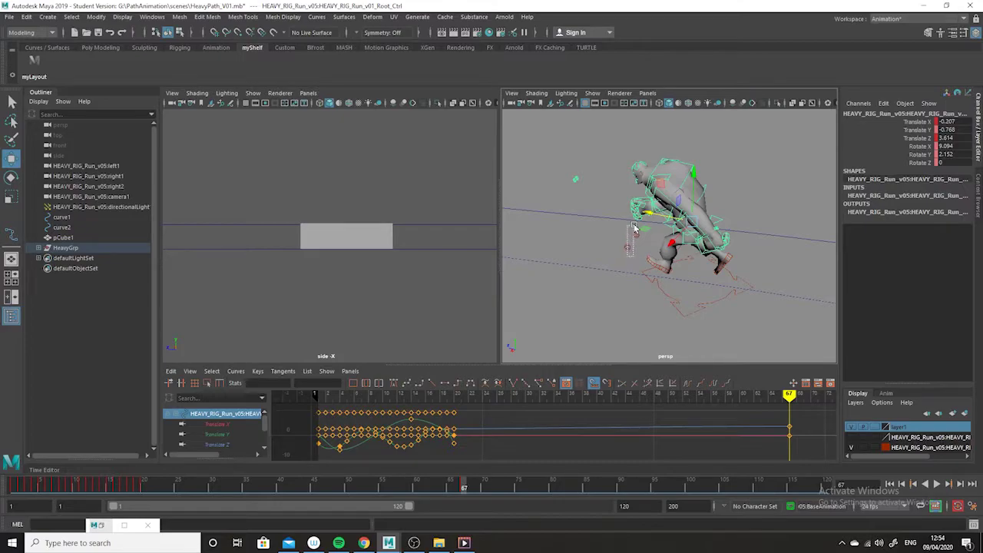
pyautogui.click(640, 245)
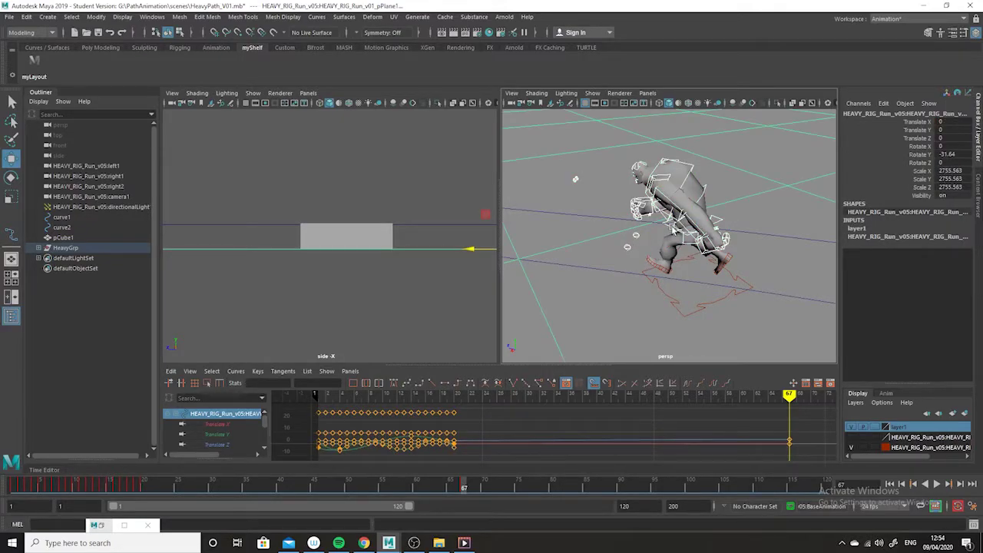
pyautogui.click(674, 229)
pyautogui.click(670, 228)
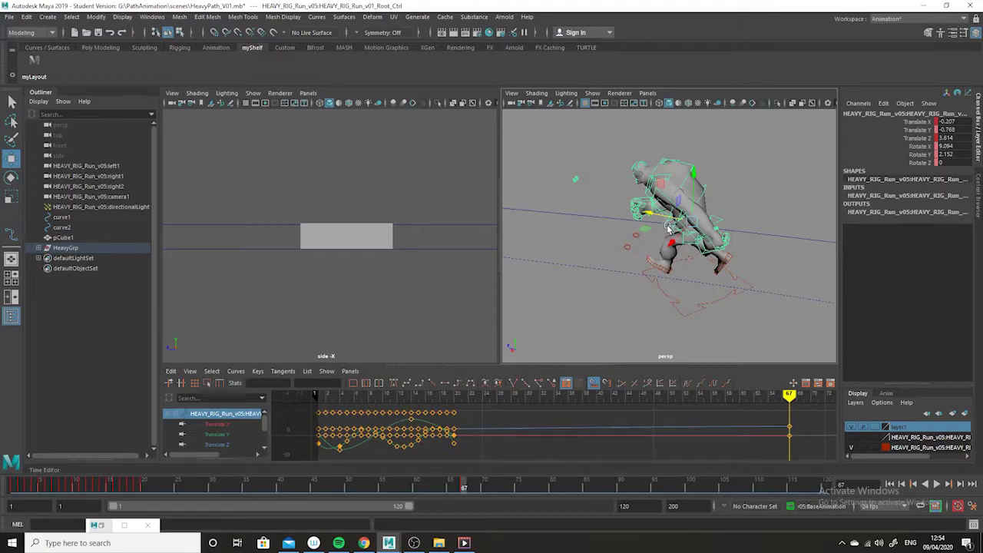
pyautogui.keyDown('alt'); pyautogui.moveTo(707, 265); pyautogui.dragTo(764, 259); pyautogui.keyUp('alt')
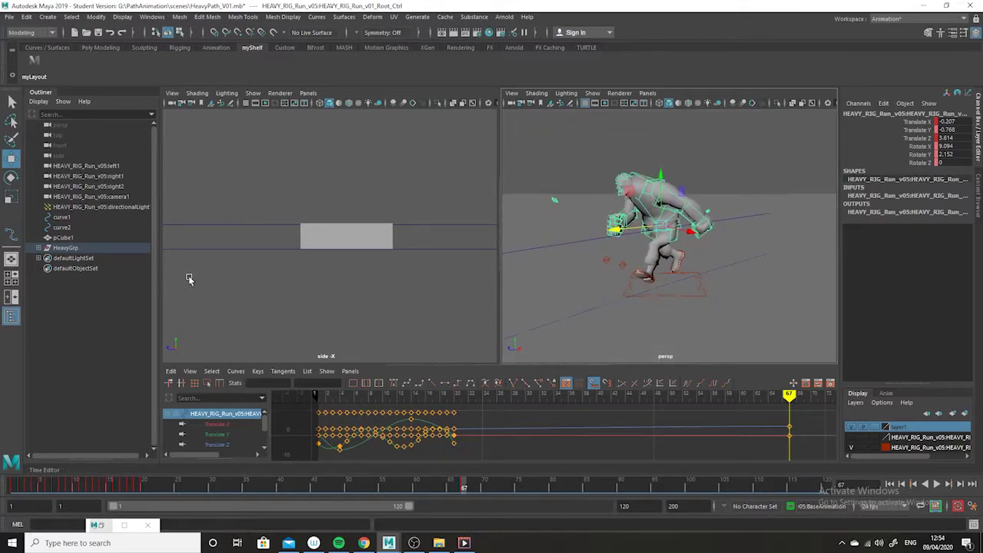
pyautogui.keyDown('alt'); pyautogui.moveTo(720, 288); pyautogui.dragTo(671, 288); pyautogui.keyUp('alt')
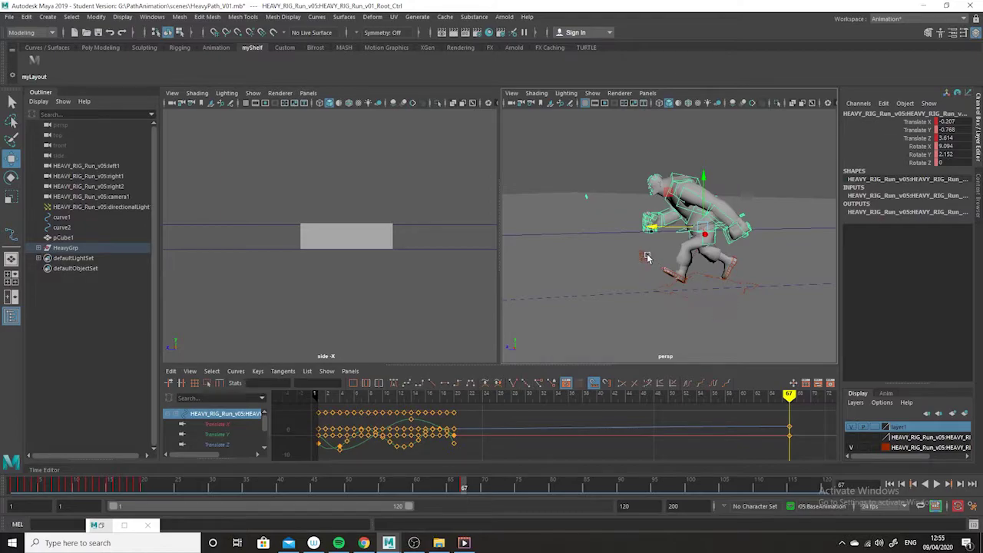
# - Create a locator and duplicate it six times to get seven locators at the origin
pyautogui.click(49, 19)
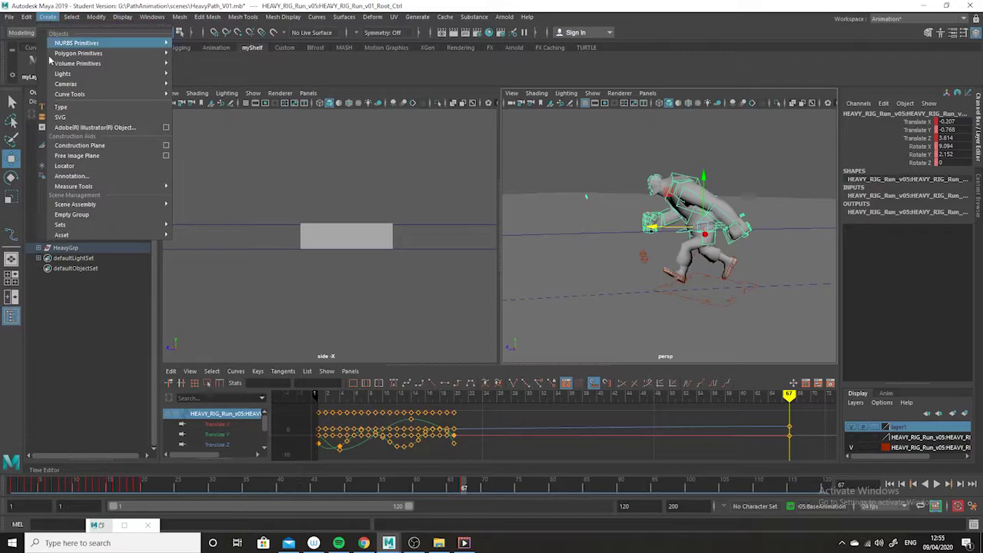
pyautogui.click(101, 165)
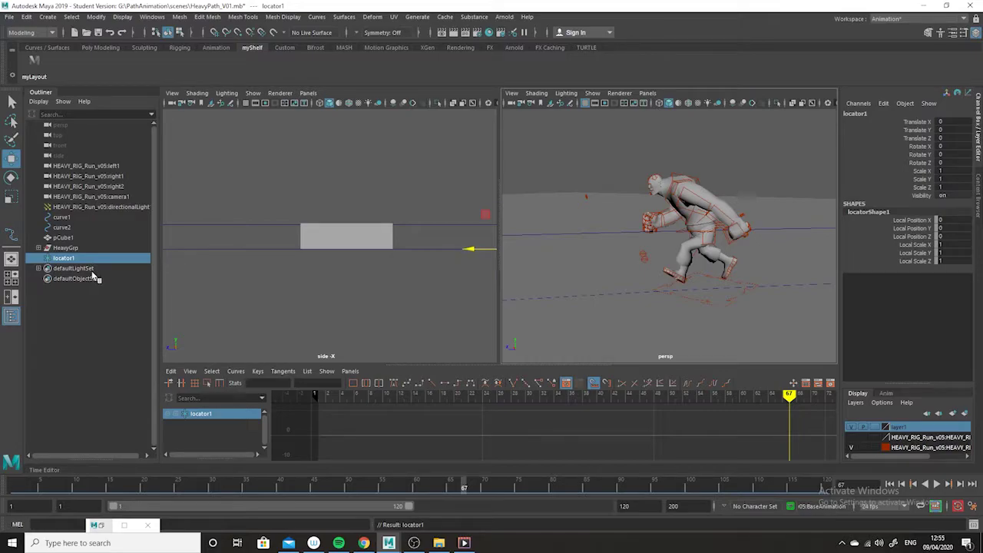
pyautogui.hotkey('ctrl', 'd')
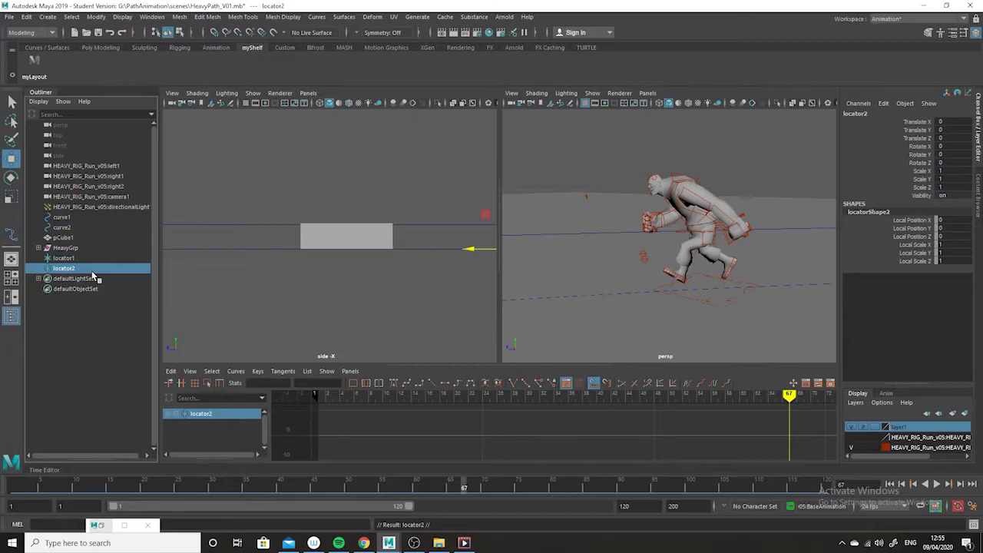
pyautogui.hotkey('ctrl', 'd')
pyautogui.hotkey('ctrl', 'd')
pyautogui.hotkey('ctrl', 'd')
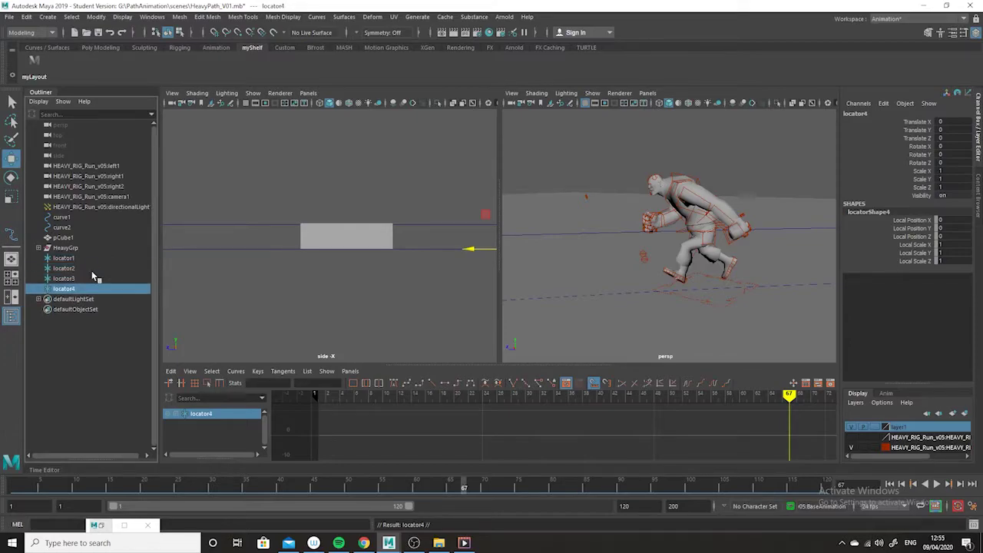
pyautogui.hotkey('ctrl', 'd')
pyautogui.hotkey('ctrl', 'd')
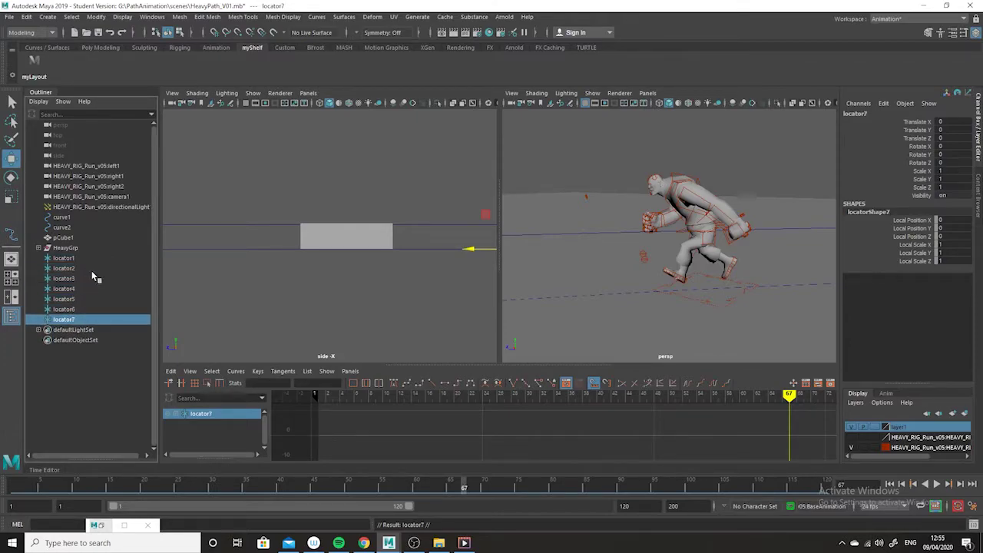
# - Rename locator1 as PathWaist and locator2 as AnimWaist
pyautogui.click(60, 261)
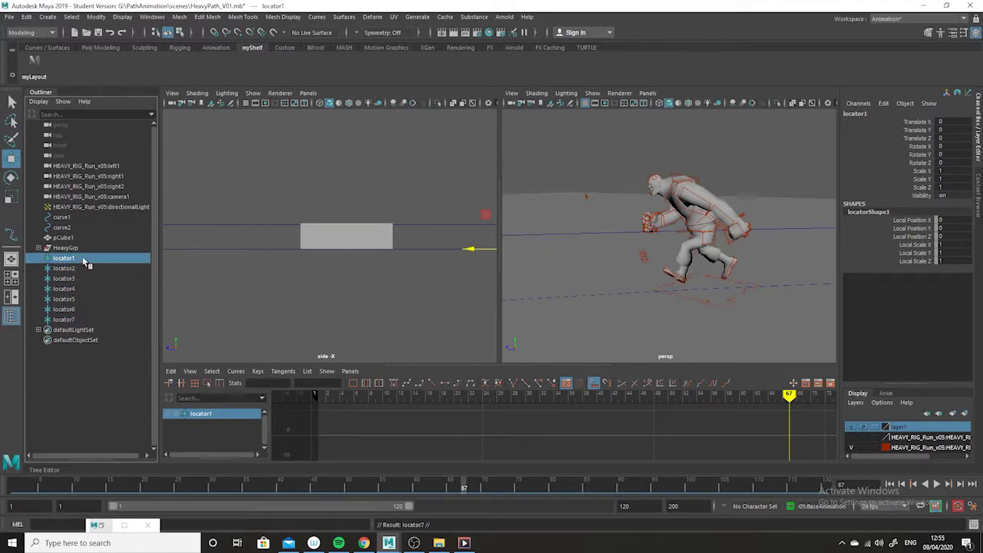
pyautogui.doubleClick(83, 260)
pyautogui.write('PathWaist')
pyautogui.press('Return')
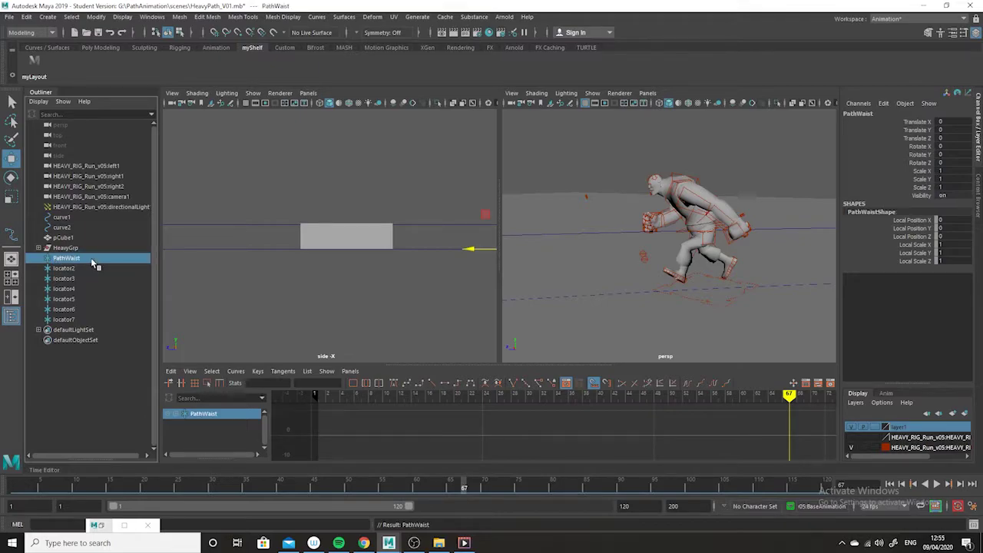
pyautogui.click(68, 268)
pyautogui.doubleClick(68, 268)
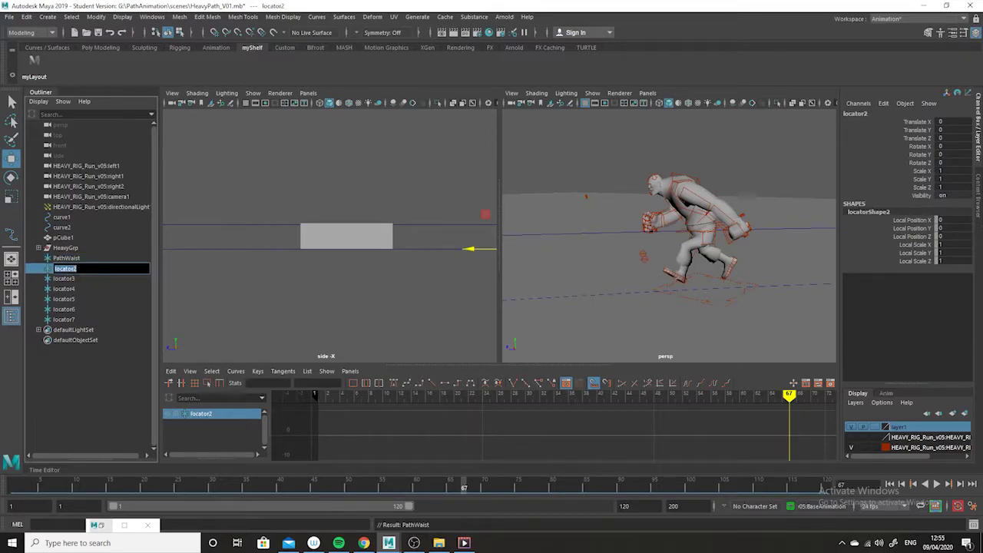
pyautogui.write('AnimWsa')
pyautogui.press('Return')
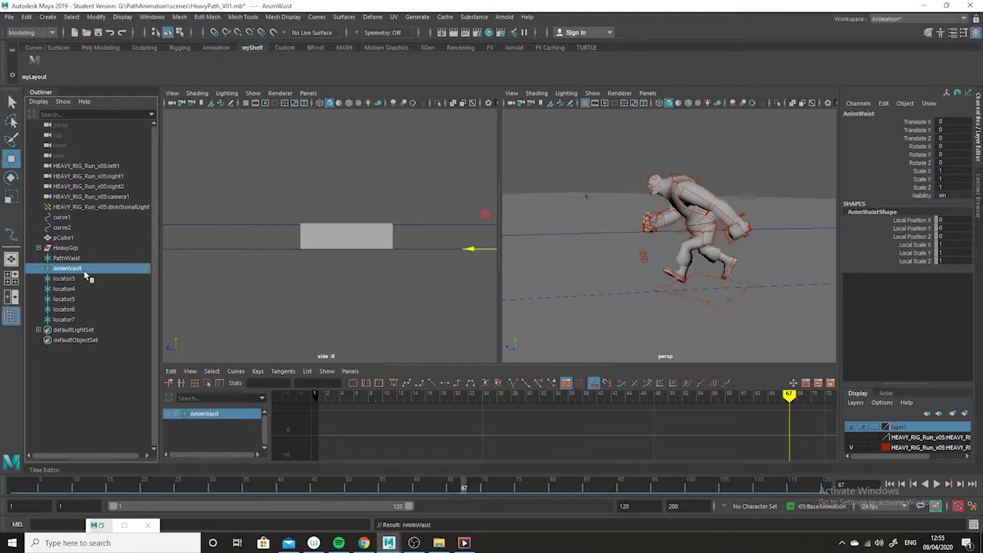
# - Rename locator3 as PathFeet
pyautogui.click(69, 279)
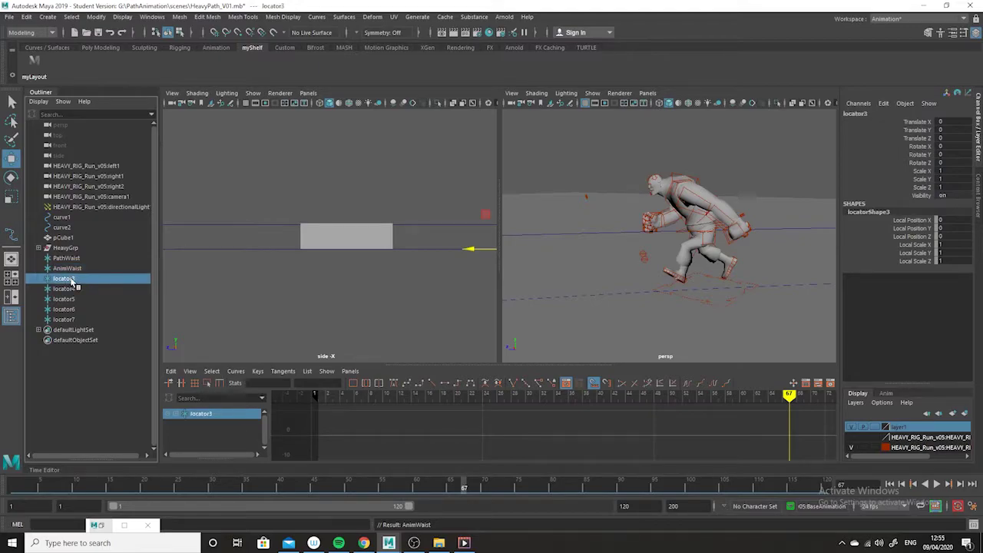
pyautogui.doubleClick(68, 279)
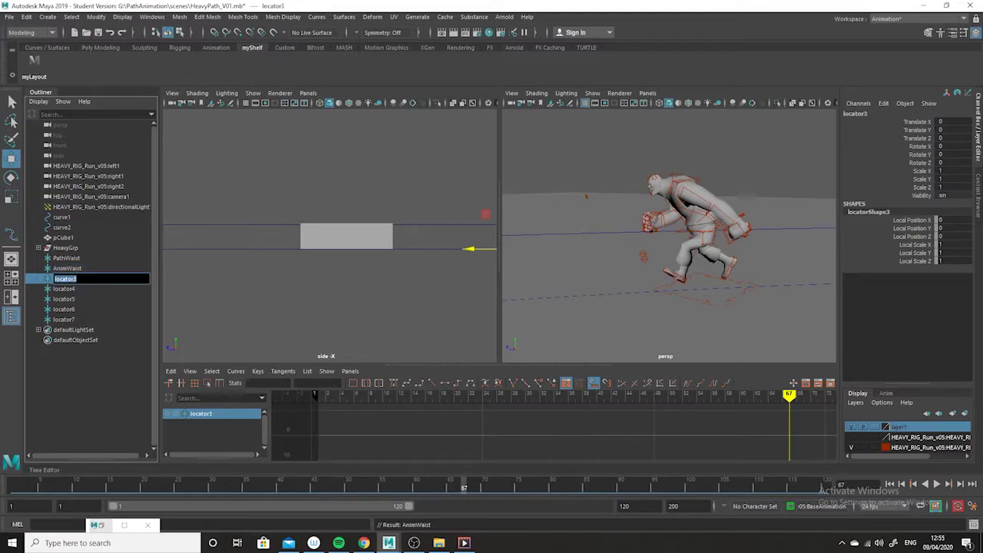
pyautogui.write('P')
pyautogui.write('athFeet')
pyautogui.press('Return')
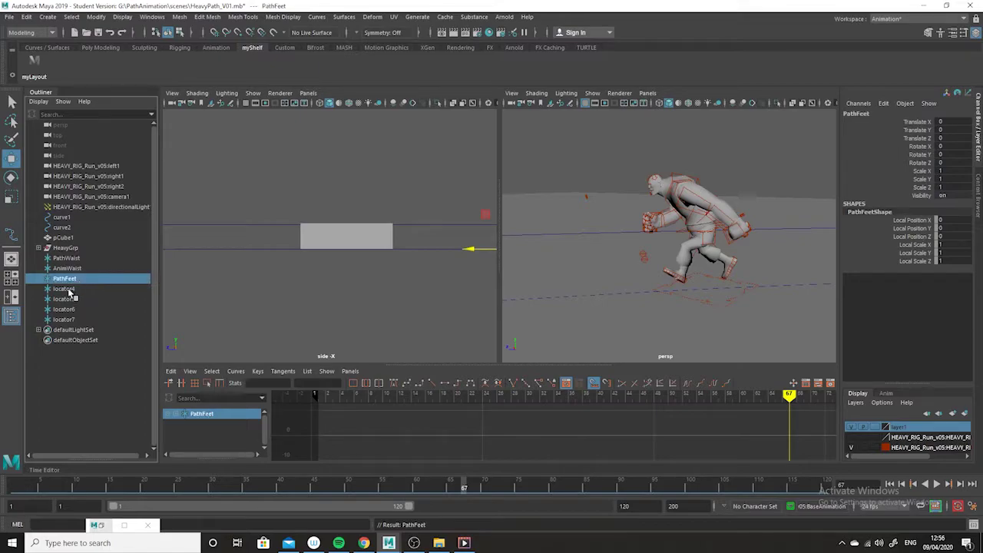
# - Rename locator4 as LeftFootAnim and locator5 as RightFootAnim
pyautogui.doubleClick(64, 289)
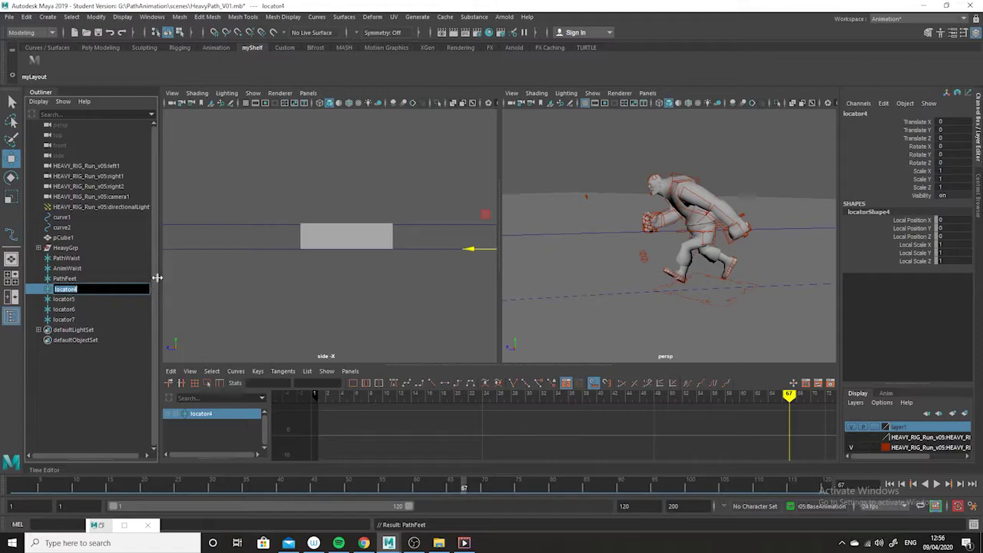
pyautogui.write('LeftFootAnim')
pyautogui.click(67, 299)
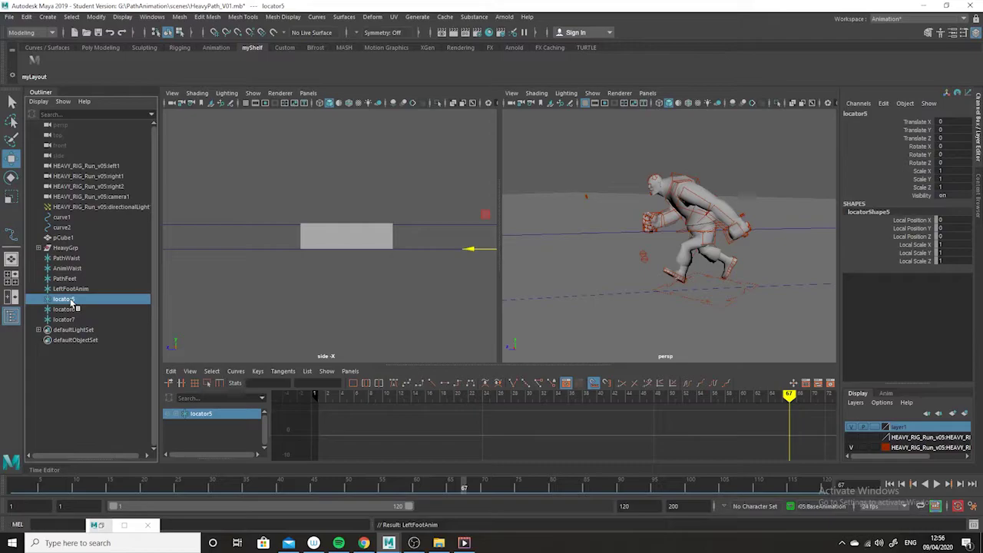
pyautogui.doubleClick(71, 302)
pyautogui.write('RightFootAnim')
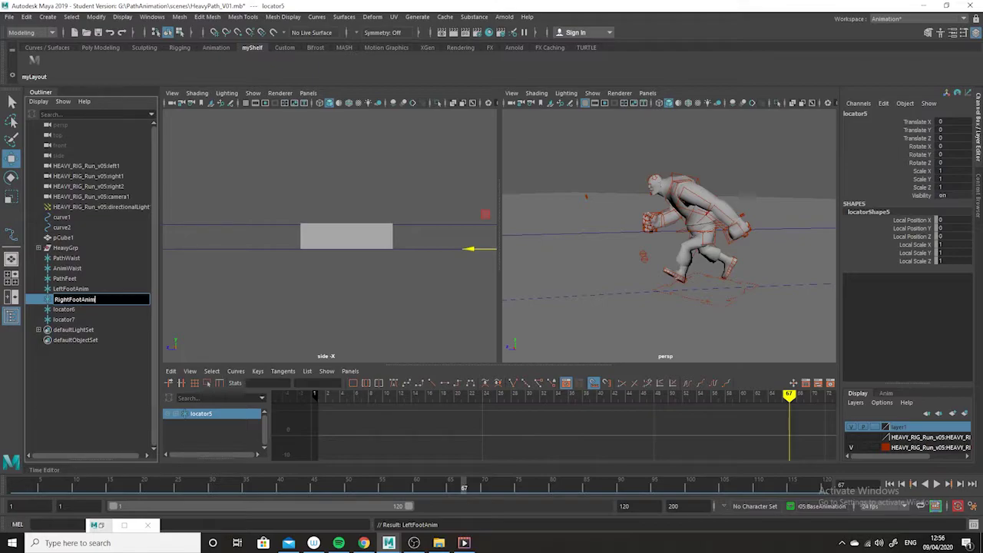
pyautogui.press('Return')
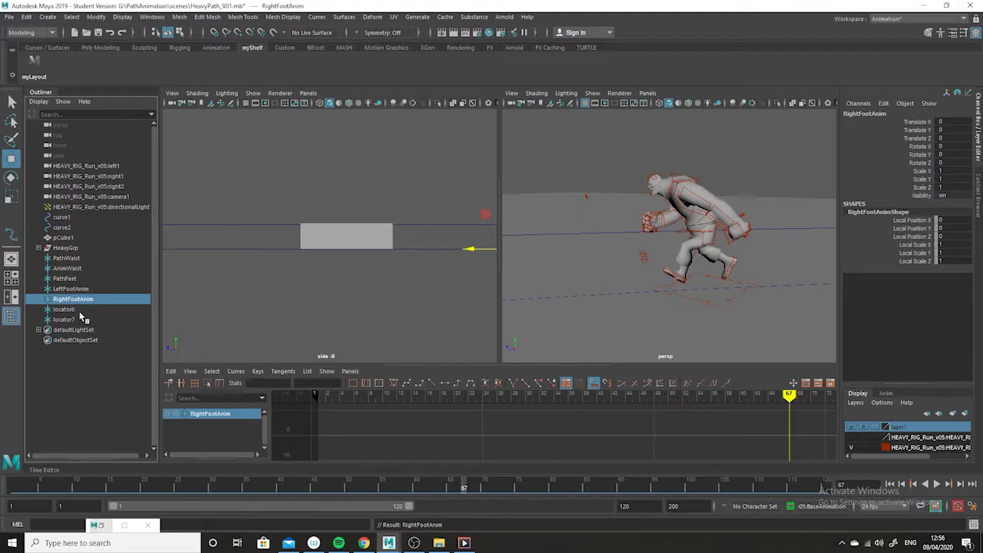
# - Rename locator6 as poleA and locator7 as poleB for the leg pole vector controls
pyautogui.click(641, 259)
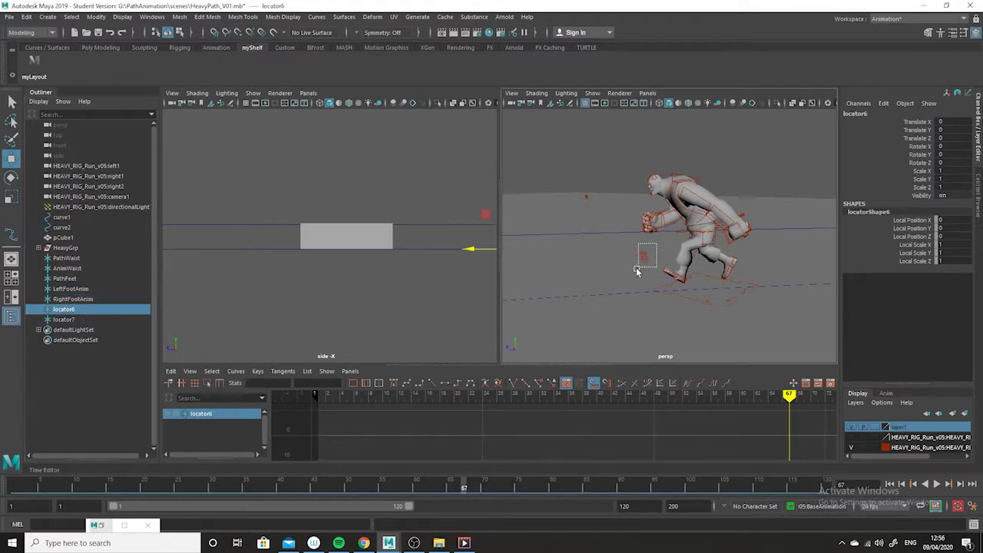
pyautogui.doubleClick(66, 309)
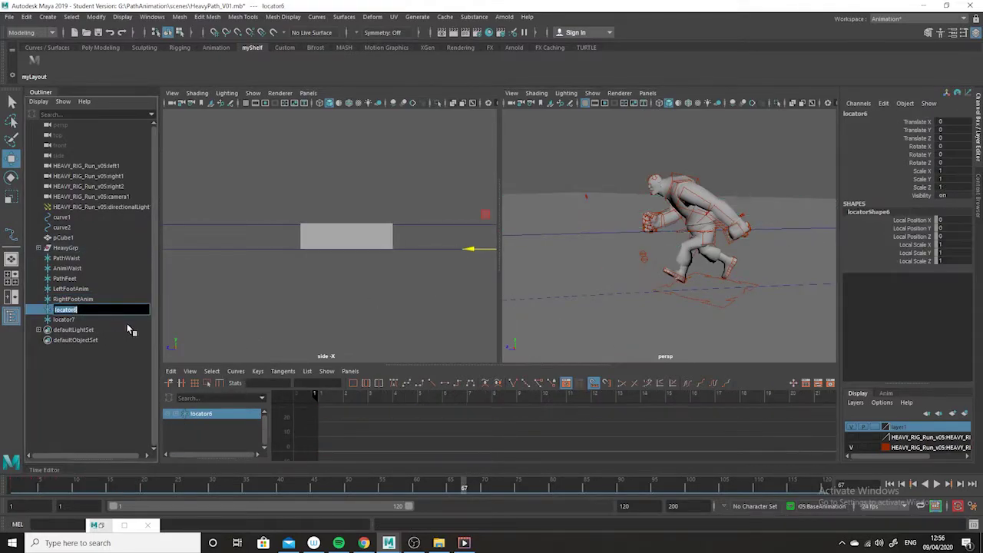
pyautogui.write('p')
pyautogui.write('oleA')
pyautogui.press('Return')
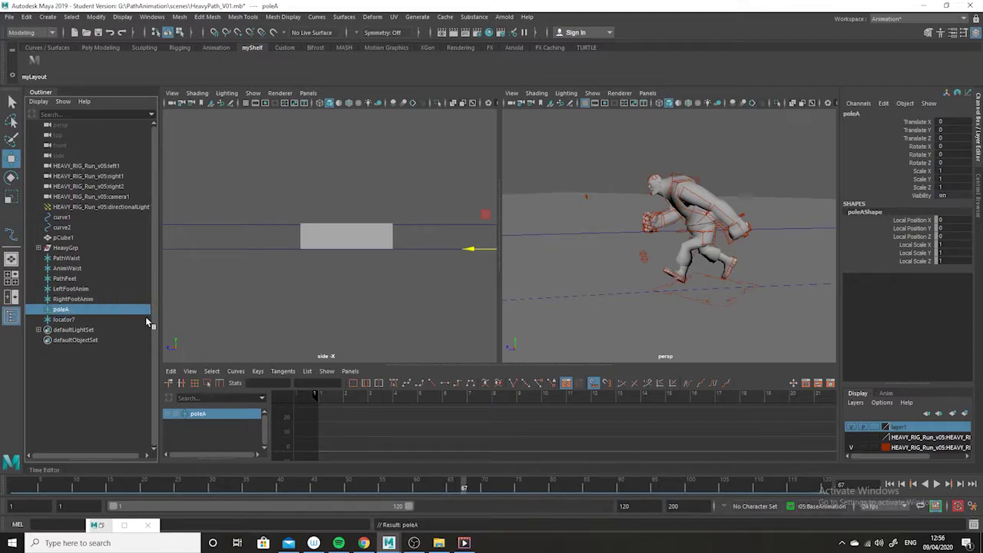
pyautogui.click(75, 319)
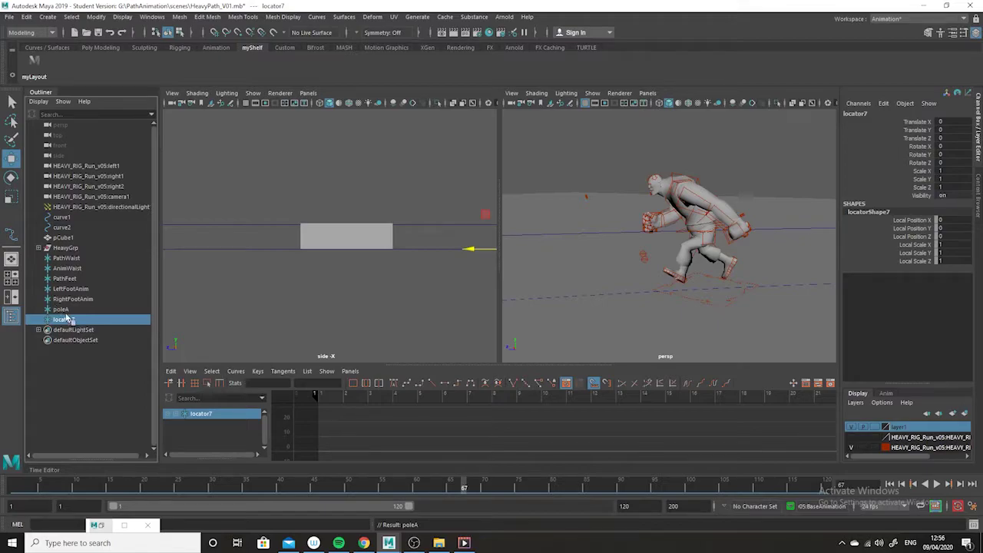
pyautogui.doubleClick(70, 322)
pyautogui.write('poleB')
pyautogui.press('Return')
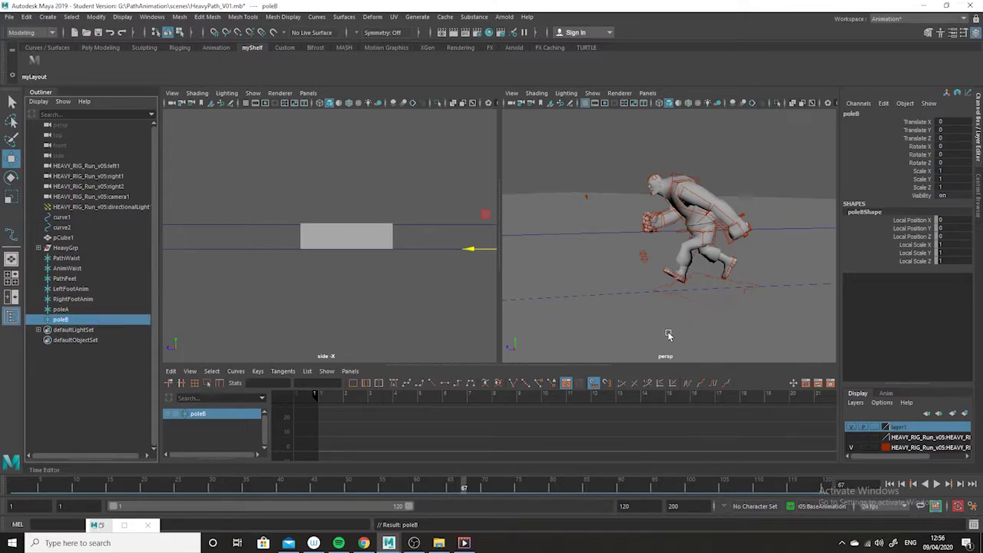
# - Set Scale X, Y and Z to 5 on all seven locators from PathWaist through poleB
pyautogui.keyDown('alt'); pyautogui.moveTo(621, 315); pyautogui.dragTo(709, 314); pyautogui.keyUp('alt')
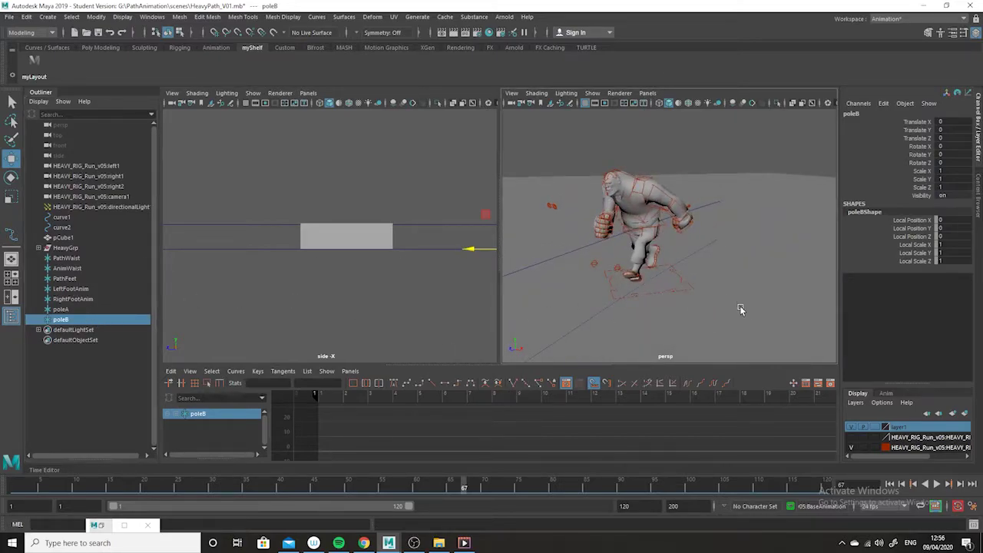
pyautogui.keyDown('alt'); pyautogui.moveTo(809, 352); pyautogui.dragTo(691, 245); pyautogui.keyUp('alt')
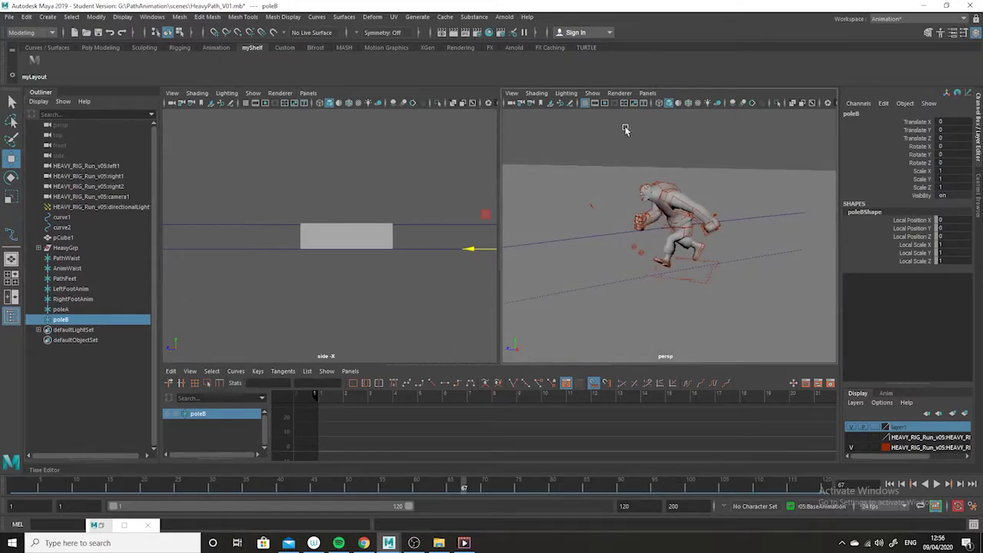
pyautogui.click(593, 93)
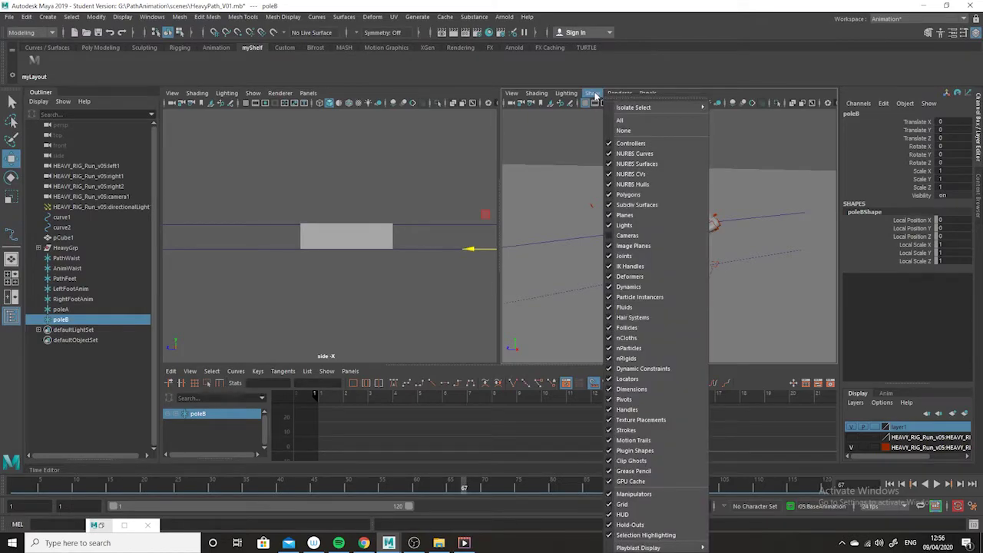
pyautogui.click(79, 260)
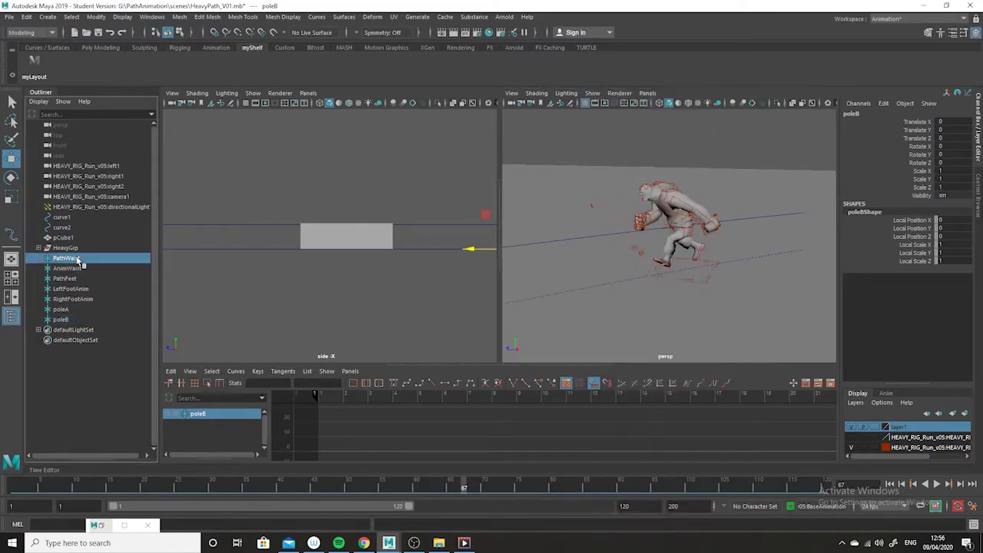
pyautogui.keyDown('alt'); pyautogui.moveTo(695, 274); pyautogui.dragTo(627, 232, button='right'); pyautogui.keyUp('alt')
pyautogui.keyDown('alt'); pyautogui.moveTo(627, 233); pyautogui.dragTo(777, 326); pyautogui.keyUp('alt')
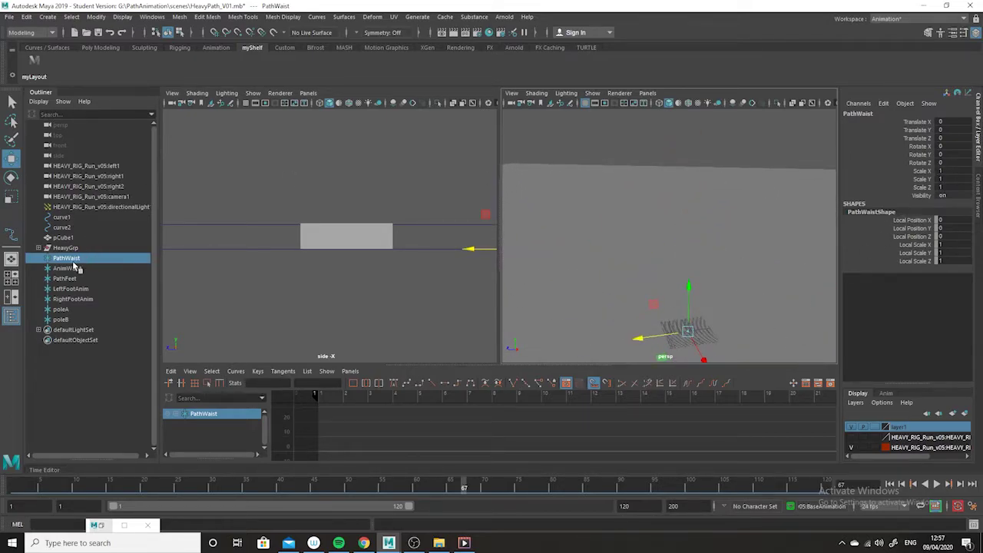
pyautogui.keyDown('shift'); pyautogui.click(66, 320); pyautogui.keyUp('shift')
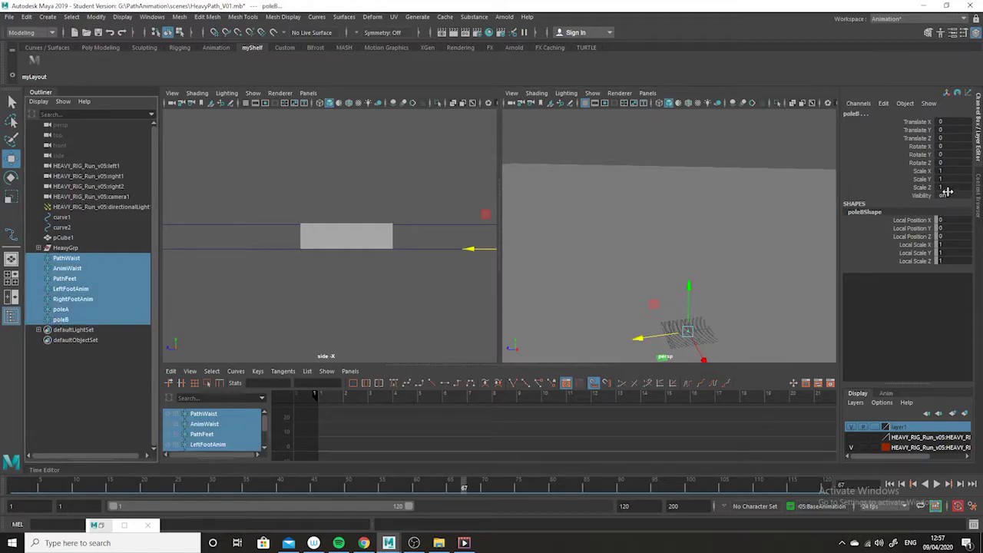
pyautogui.moveTo(941, 170); pyautogui.dragTo(949, 187)
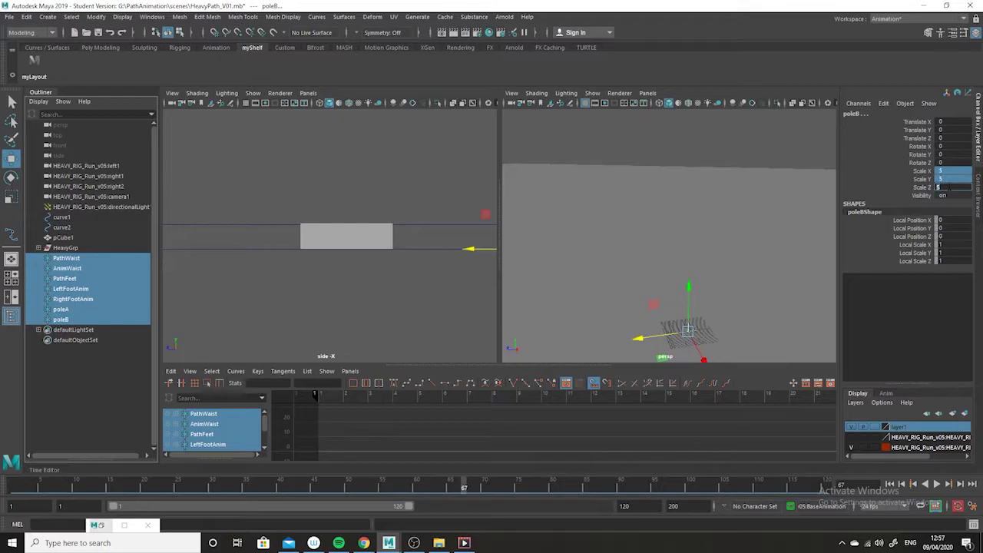
pyautogui.press('Return')
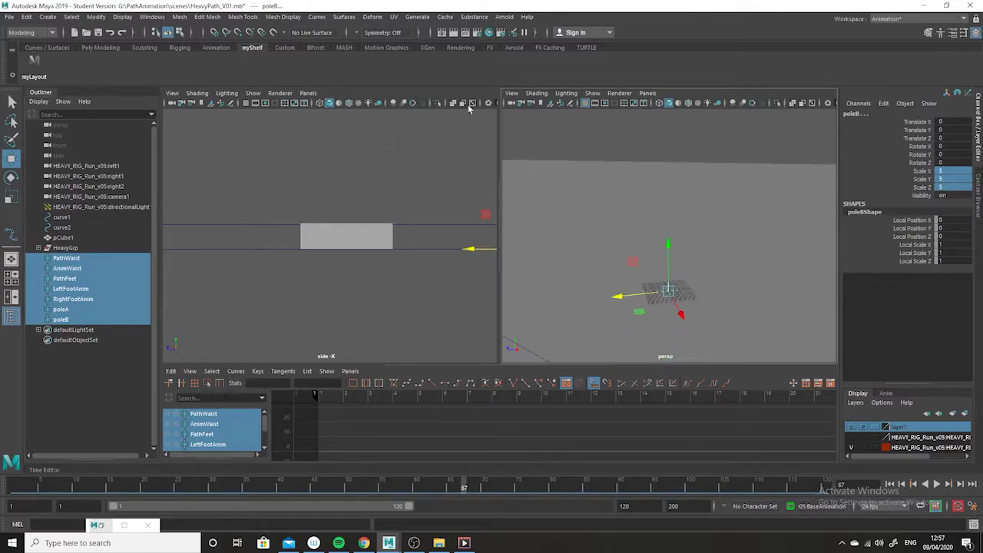
# - Hide the grid in the perspective view
pyautogui.click(592, 94)
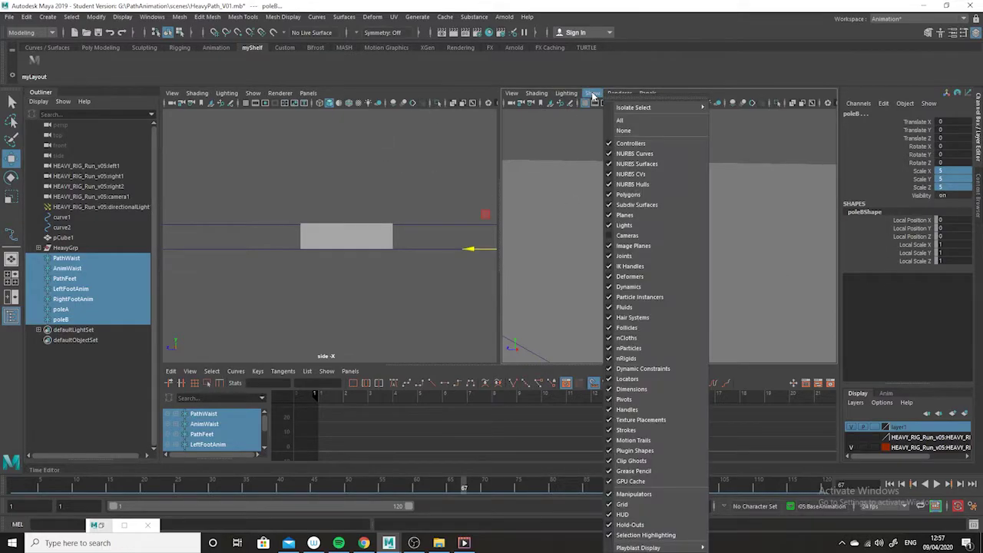
pyautogui.click(632, 505)
pyautogui.keyDown('alt'); pyautogui.moveTo(698, 291); pyautogui.dragTo(737, 301); pyautogui.keyUp('alt')
pyautogui.keyDown('alt'); pyautogui.moveTo(737, 301); pyautogui.dragTo(634, 235, button='right'); pyautogui.keyUp('alt')
pyautogui.keyDown('alt'); pyautogui.moveTo(634, 236); pyautogui.dragTo(576, 255, button='middle'); pyautogui.keyUp('alt')
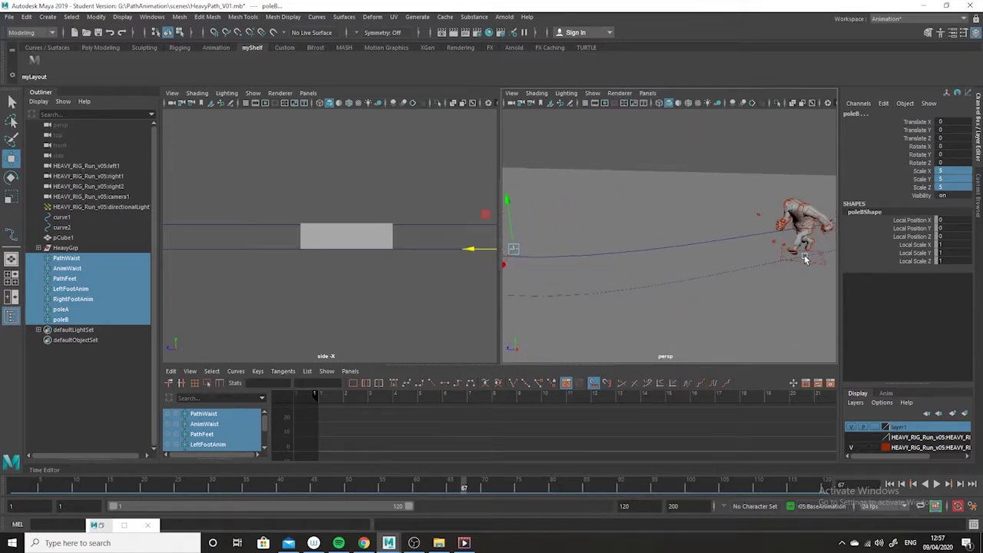
pyautogui.keyDown('alt'); pyautogui.moveTo(819, 260); pyautogui.dragTo(704, 248, button='middle'); pyautogui.keyUp('alt')
pyautogui.keyDown('alt'); pyautogui.moveTo(726, 285); pyautogui.dragTo(881, 284, button='middle'); pyautogui.keyUp('alt')
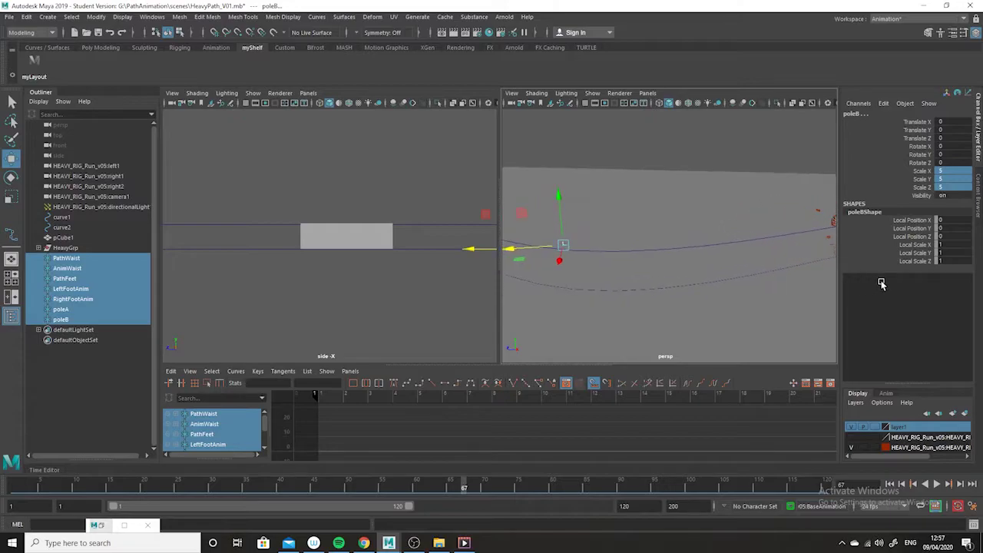
pyautogui.click(66, 258)
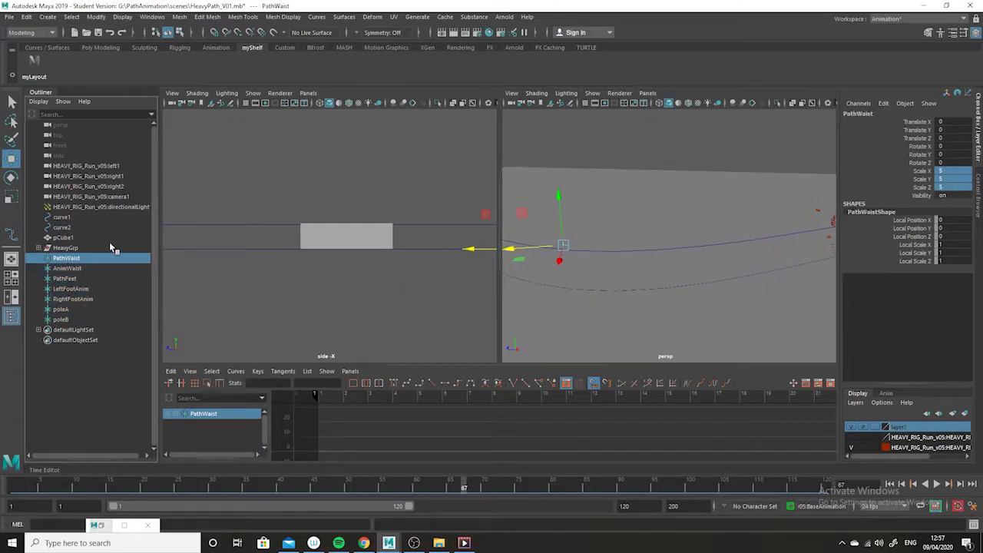
pyautogui.click(78, 268)
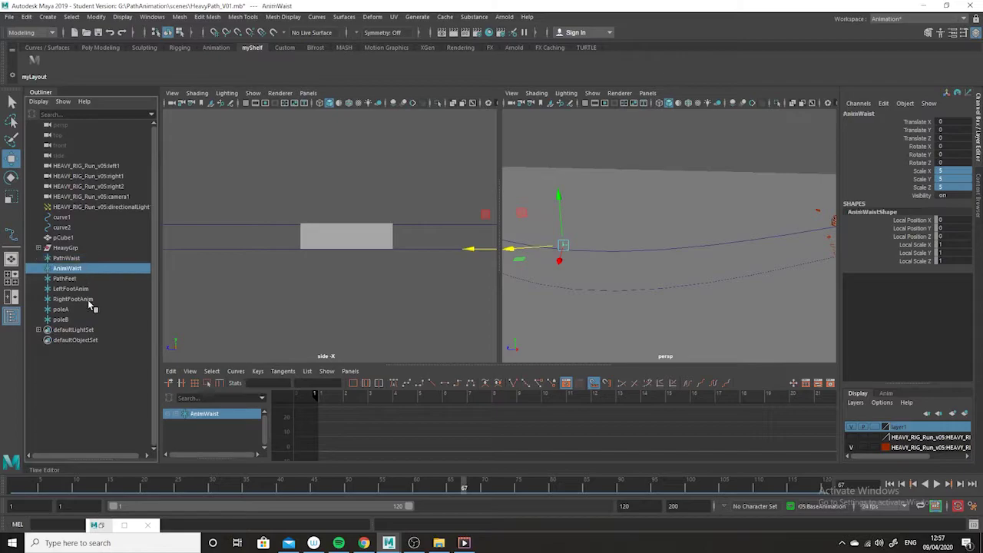
pyautogui.click(74, 259)
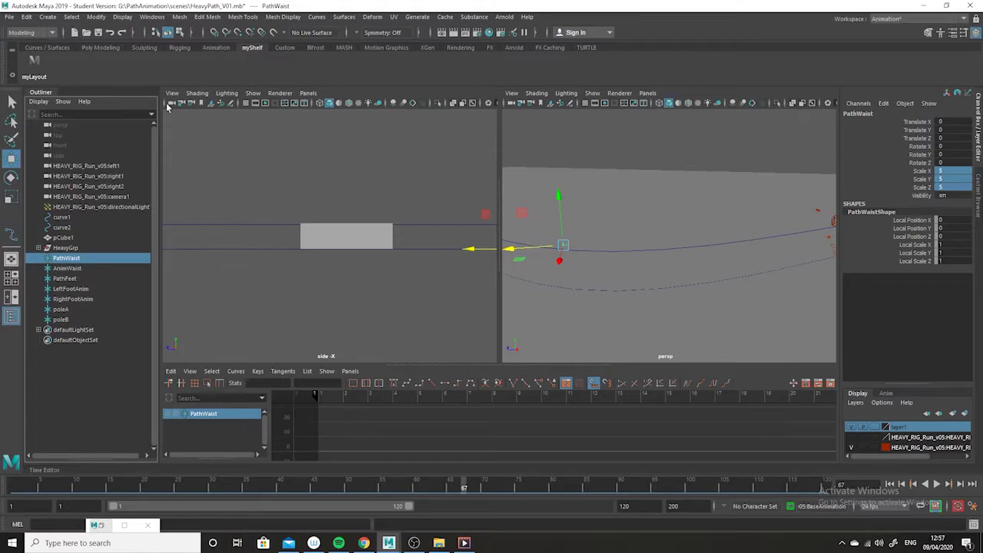
pyautogui.click(79, 269)
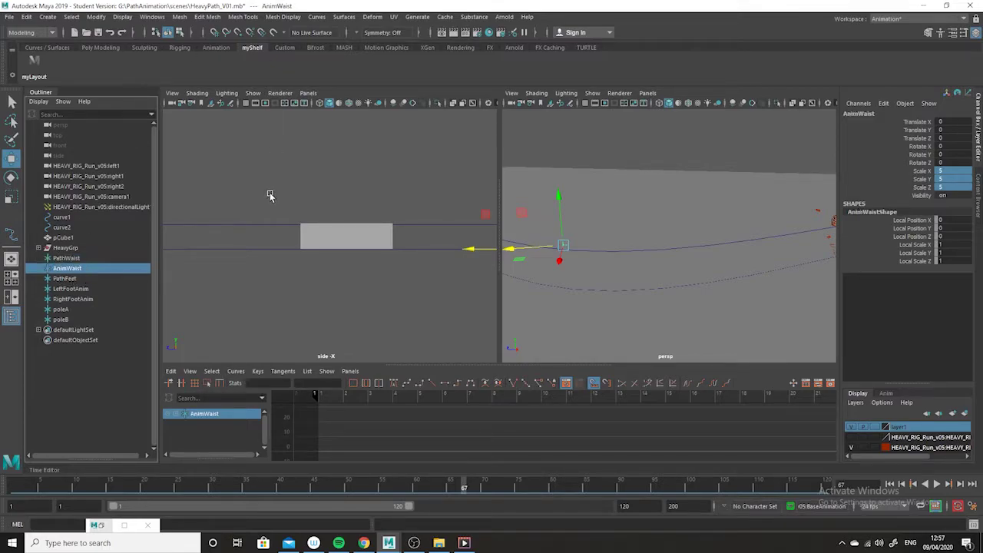
# - Create a polygon cube, raise it to about 132.4 in Y and scale it uniformly to about 20.3
pyautogui.click(48, 16)
pyautogui.moveTo(92, 54)
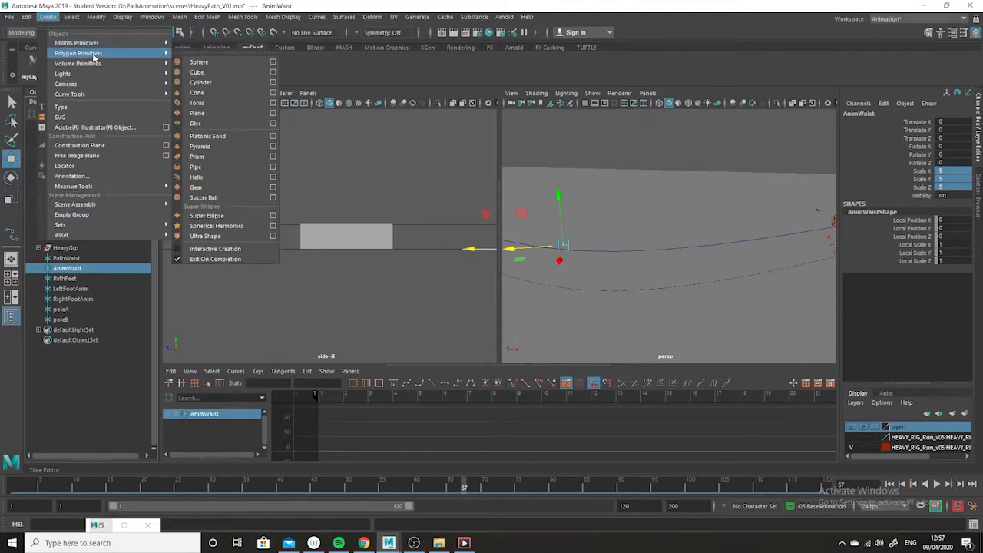
pyautogui.click(215, 71)
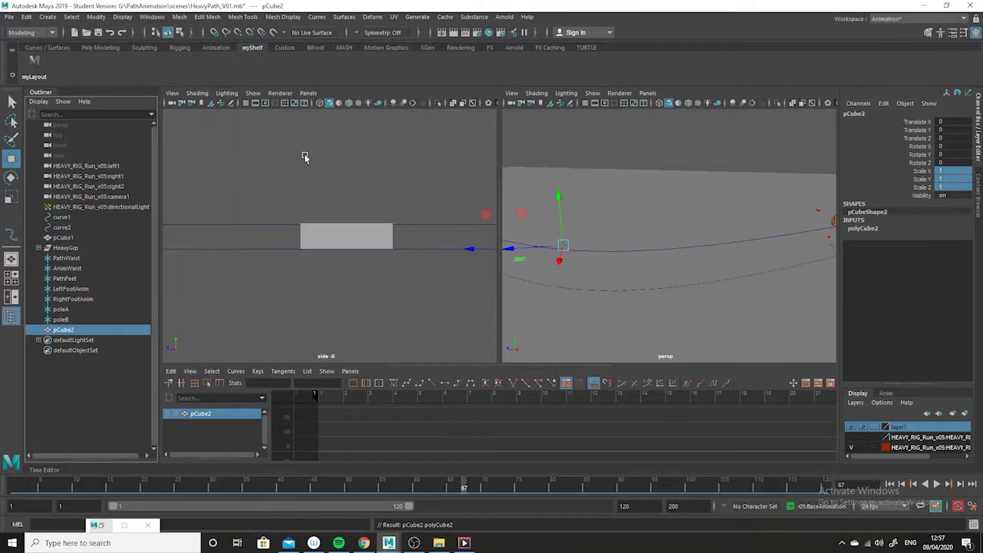
pyautogui.moveTo(561, 201); pyautogui.dragTo(559, 94)
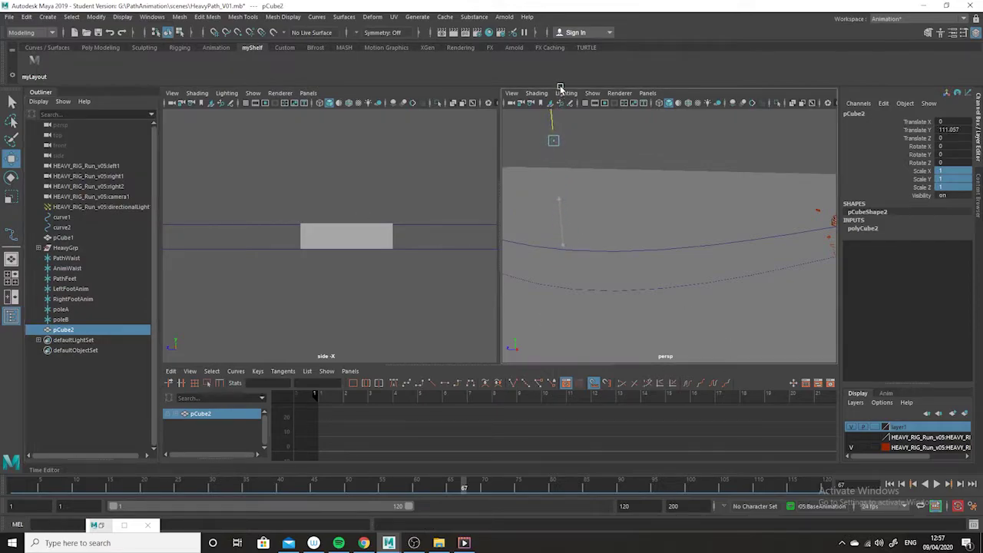
pyautogui.click(12, 198)
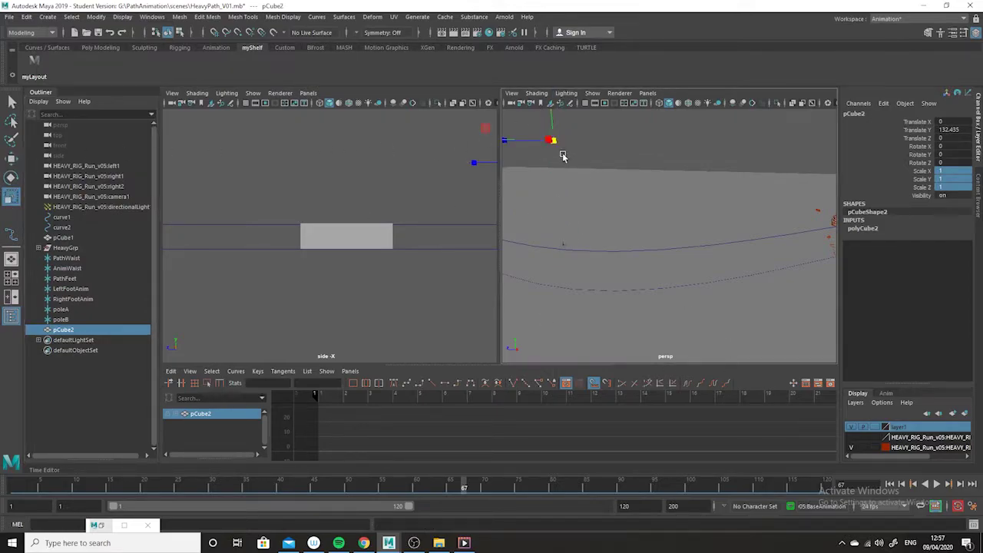
pyautogui.moveTo(555, 141); pyautogui.dragTo(555, 162)
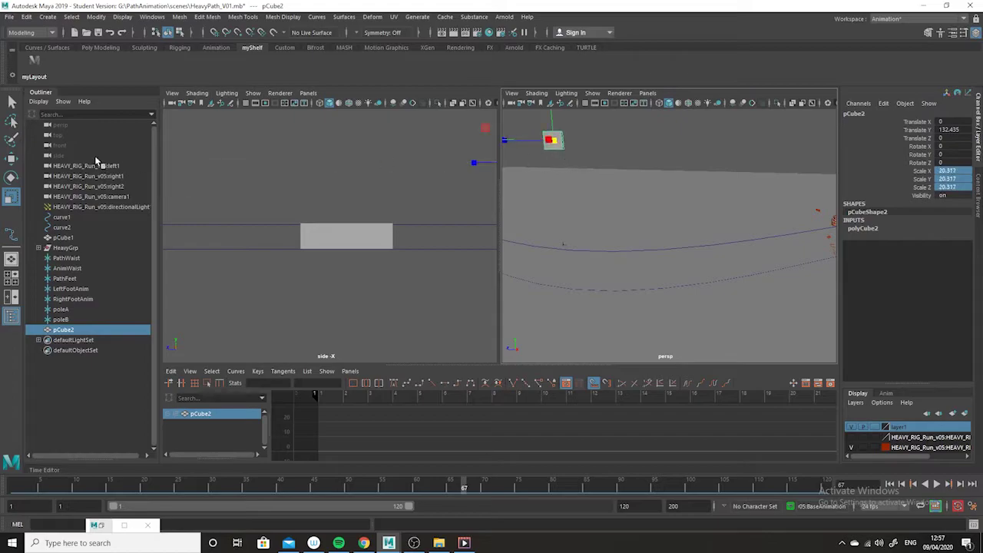
# - Create a polygon cone scaled to about 22.8 and place it beside the cube at about Y 139.7, Z -76.5
pyautogui.click(47, 17)
pyautogui.moveTo(96, 53)
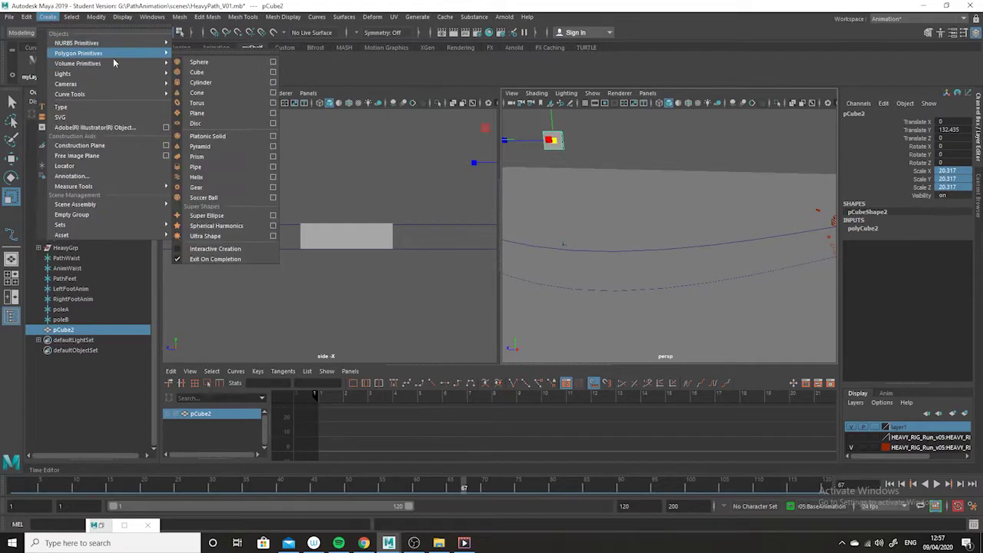
pyautogui.click(220, 90)
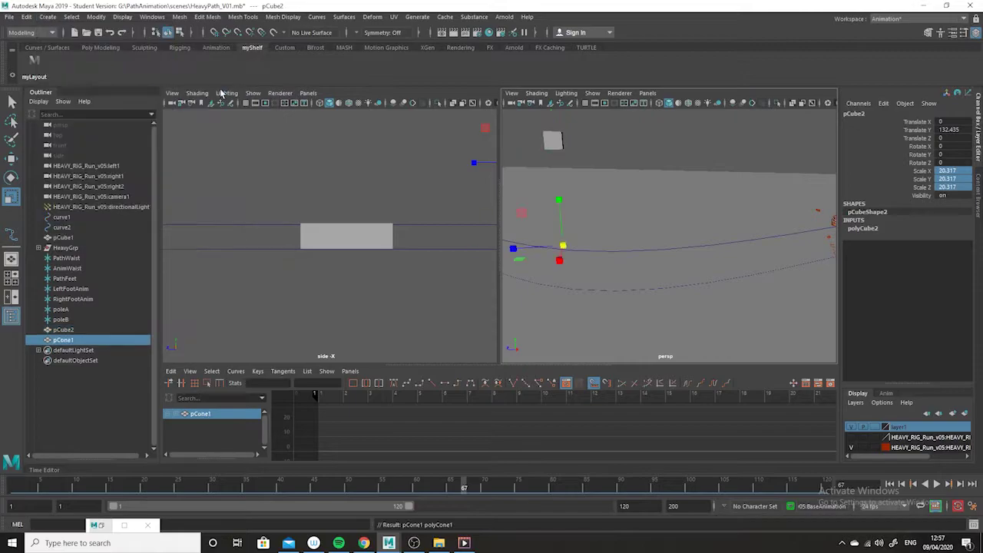
pyautogui.moveTo(566, 250); pyautogui.dragTo(592, 263)
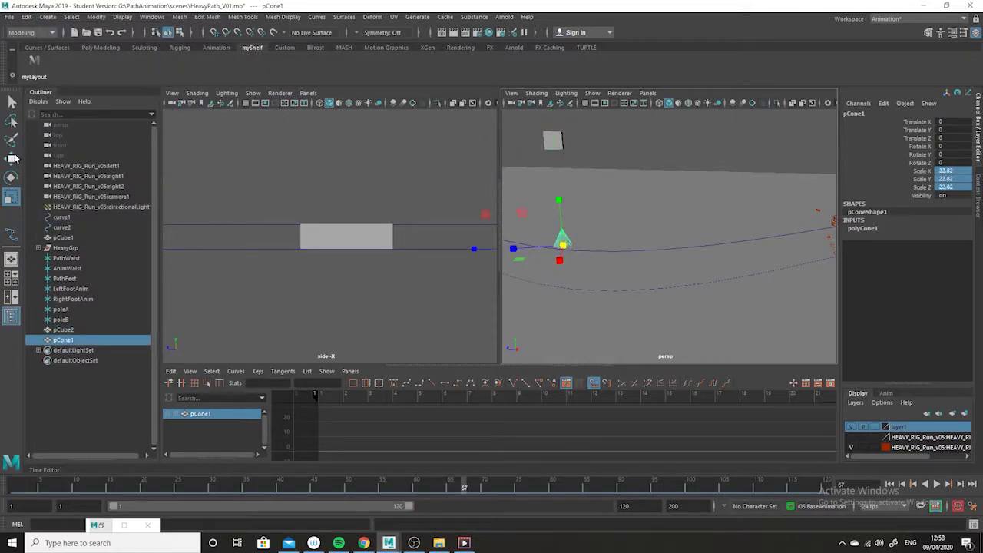
pyautogui.click(12, 159)
pyautogui.moveTo(559, 205); pyautogui.dragTo(566, 142)
pyautogui.moveTo(527, 197); pyautogui.dragTo(617, 77)
# - Parent the new cube pCube2 under the cone pCone1
pyautogui.scroll(-3, 269, 145)
pyautogui.keyDown('alt'); pyautogui.moveTo(269, 145); pyautogui.dragTo(410, 238, button='middle'); pyautogui.keyUp('alt')
pyautogui.scroll(3, 437, 300)
pyautogui.keyDown('alt'); pyautogui.moveTo(437, 299); pyautogui.dragTo(345, 342, button='middle'); pyautogui.keyUp('alt')
pyautogui.click(63, 329)
pyautogui.click(65, 339)
pyautogui.click(284, 228)
pyautogui.click(284, 224)
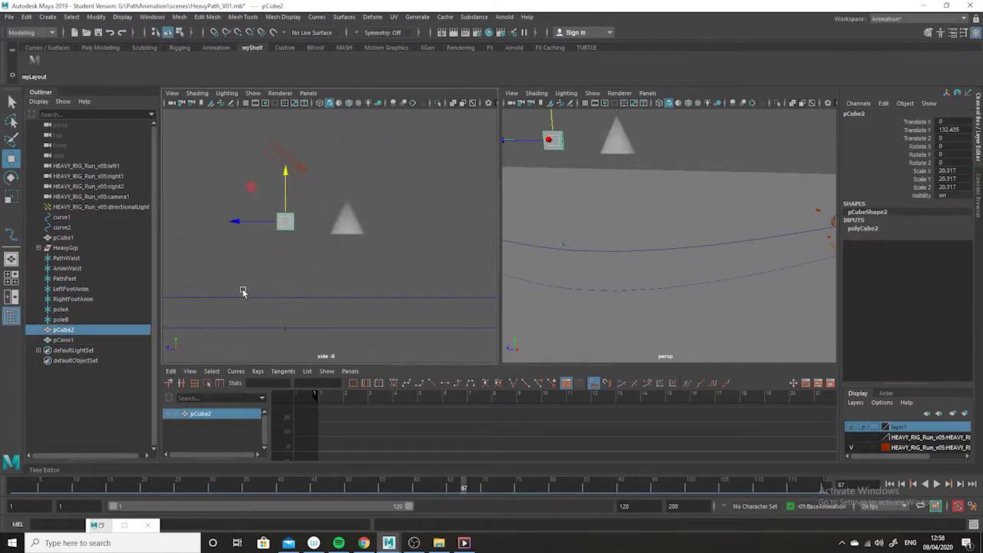
pyautogui.click(345, 219)
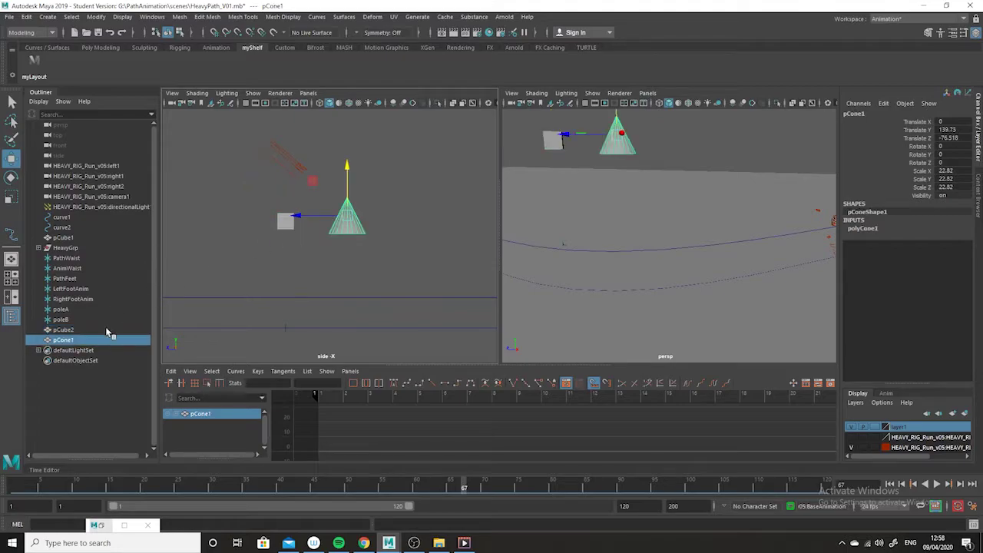
pyautogui.moveTo(70, 343); pyautogui.dragTo(70, 331)
pyautogui.click(76, 332)
pyautogui.moveTo(83, 333); pyautogui.dragTo(80, 345)
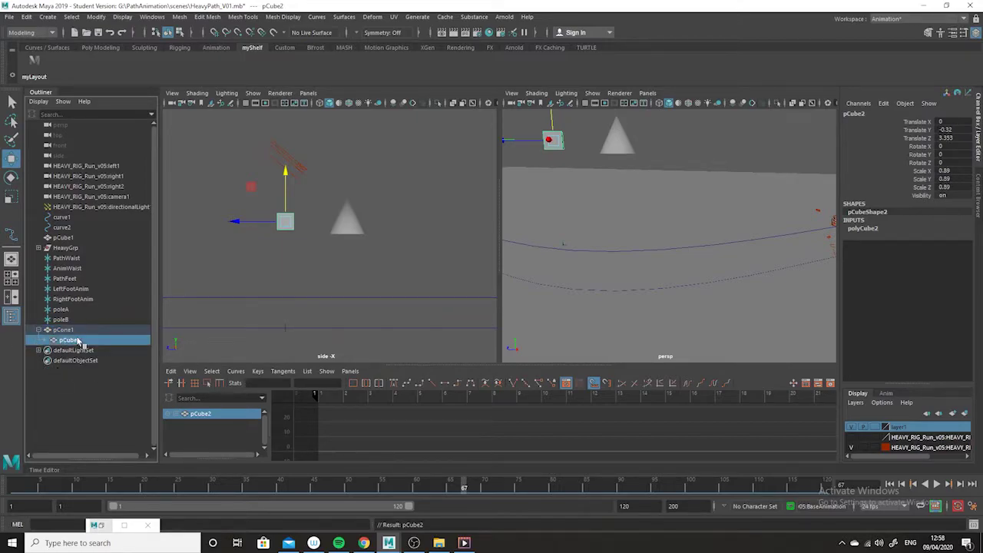
# - Move the parent cone together with its child cube to about Y 143.5, Z -46.6
pyautogui.click(348, 217)
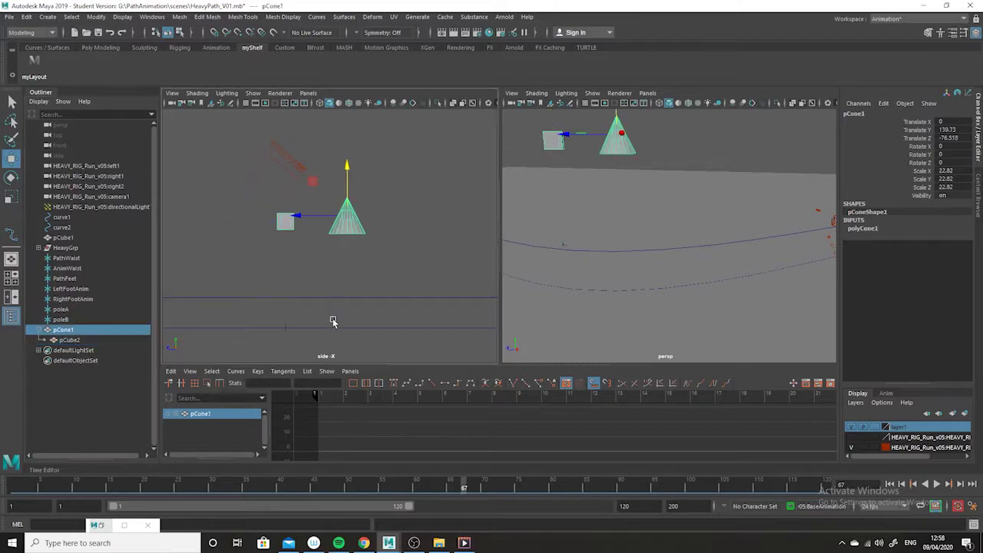
pyautogui.click(353, 263)
pyautogui.click(355, 229)
pyautogui.moveTo(347, 170); pyautogui.dragTo(346, 163)
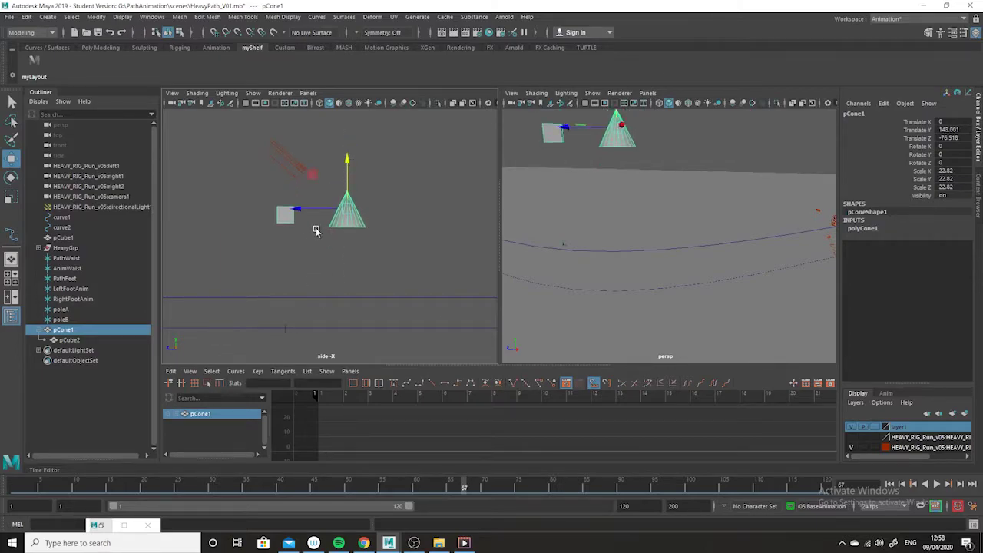
pyautogui.moveTo(300, 214); pyautogui.dragTo(278, 215)
pyautogui.moveTo(328, 159)
pyautogui.mouseDown()
pyautogui.moveTo(326, 138)
pyautogui.moveTo(325, 164)
pyautogui.mouseUp()
pyautogui.moveTo(274, 215)
pyautogui.mouseDown()
pyautogui.moveTo(248, 214)
pyautogui.moveTo(274, 214)
pyautogui.mouseUp()
pyautogui.moveTo(325, 161)
pyautogui.mouseDown()
pyautogui.moveTo(326, 146)
pyautogui.moveTo(326, 177)
pyautogui.moveTo(324, 137)
pyautogui.moveTo(323, 159)
pyautogui.mouseUp()
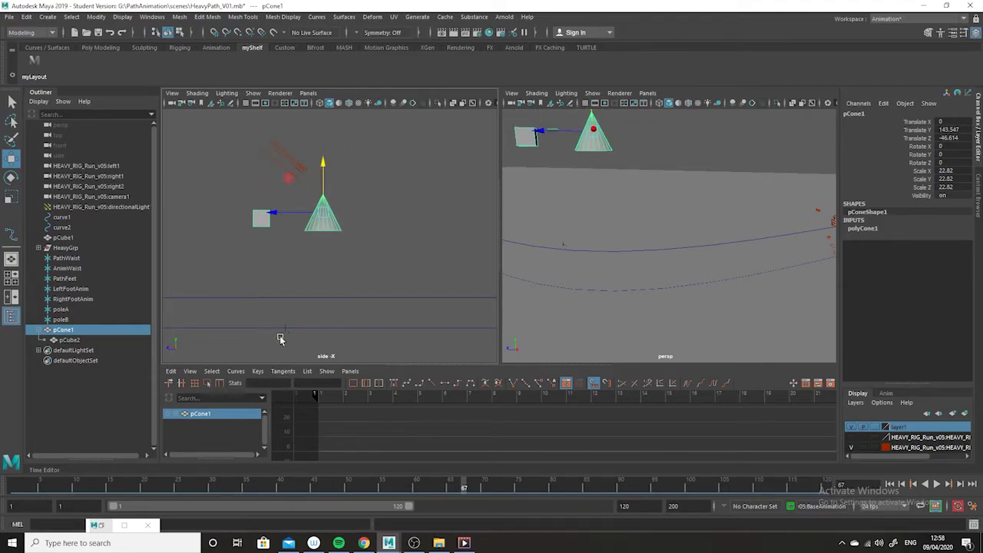
# - Parent the AnimWaist locator under PathWaist and expand the PathWaist hierarchy
pyautogui.click(70, 258)
pyautogui.click(75, 269)
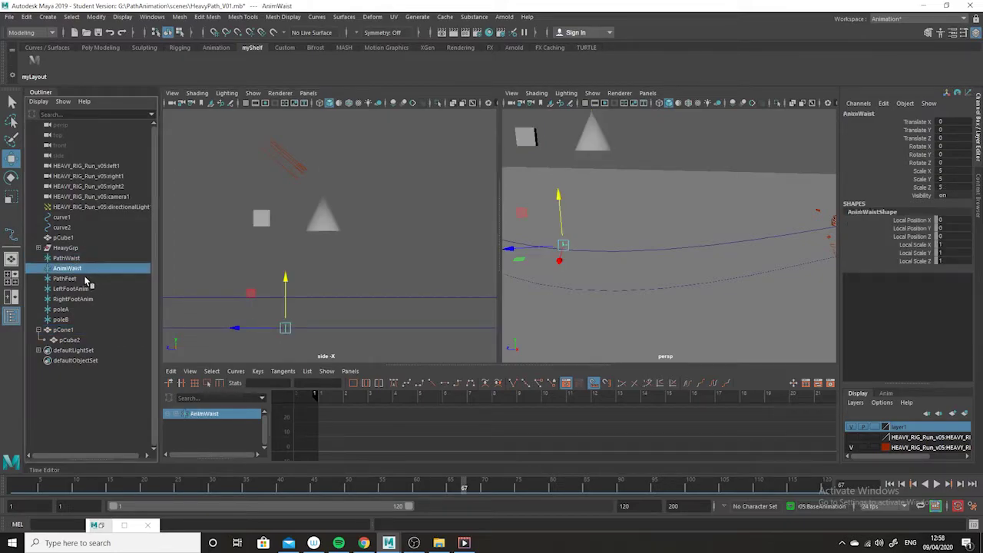
pyautogui.moveTo(79, 271); pyautogui.dragTo(37, 261, button='middle')
pyautogui.click(39, 259)
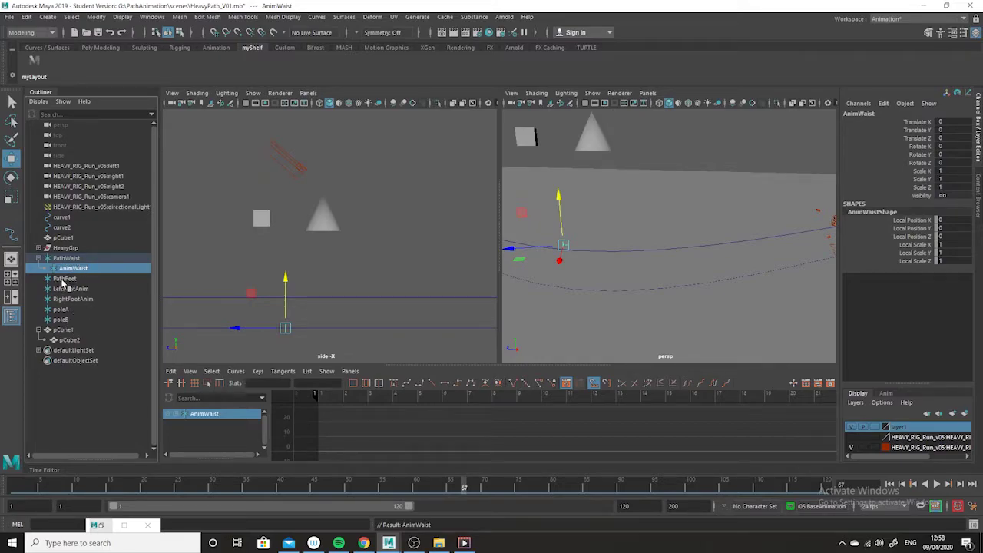
# - Parent the LeftFootAnim and RightFootAnim locators under PathFeet and expand its hierarchy
pyautogui.click(77, 289)
pyautogui.keyDown('shift'); pyautogui.click(80, 301); pyautogui.keyUp('shift')
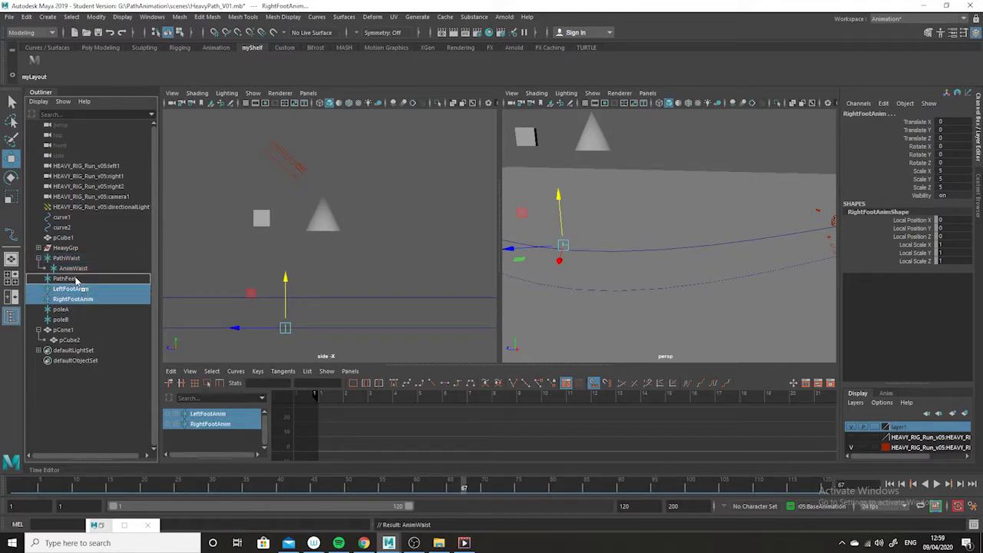
pyautogui.moveTo(75, 278); pyautogui.dragTo(76, 278, button='middle')
pyautogui.click(38, 278)
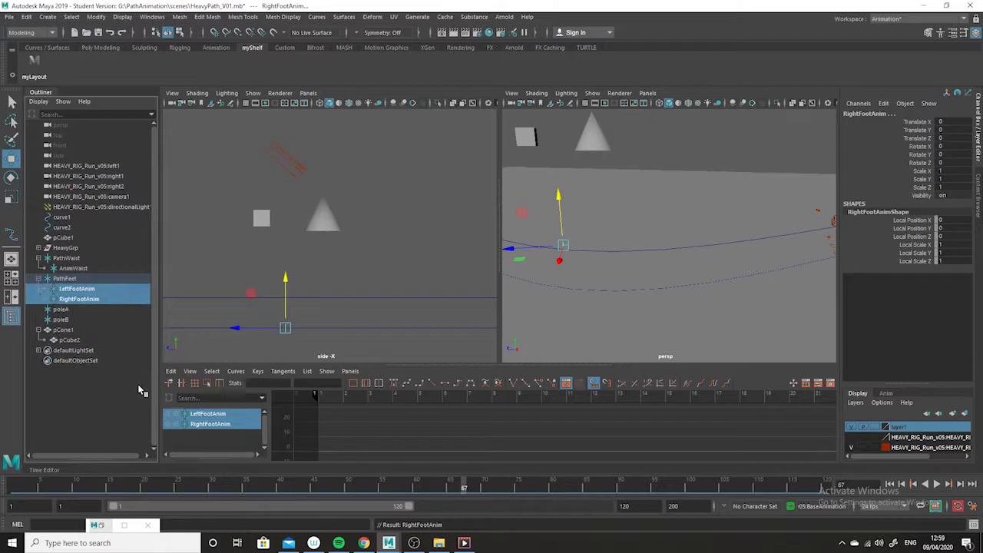
# - Parent the poleA and poleB locators under PathWaist
pyautogui.click(61, 310)
pyautogui.keyDown('shift'); pyautogui.click(61, 320); pyautogui.keyUp('shift')
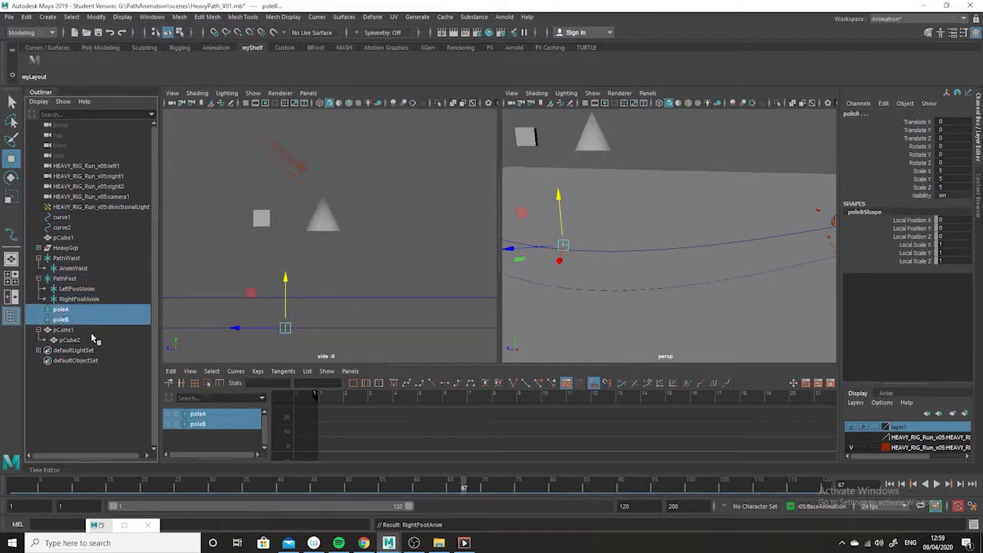
pyautogui.moveTo(65, 324); pyautogui.dragTo(75, 259, button='middle')
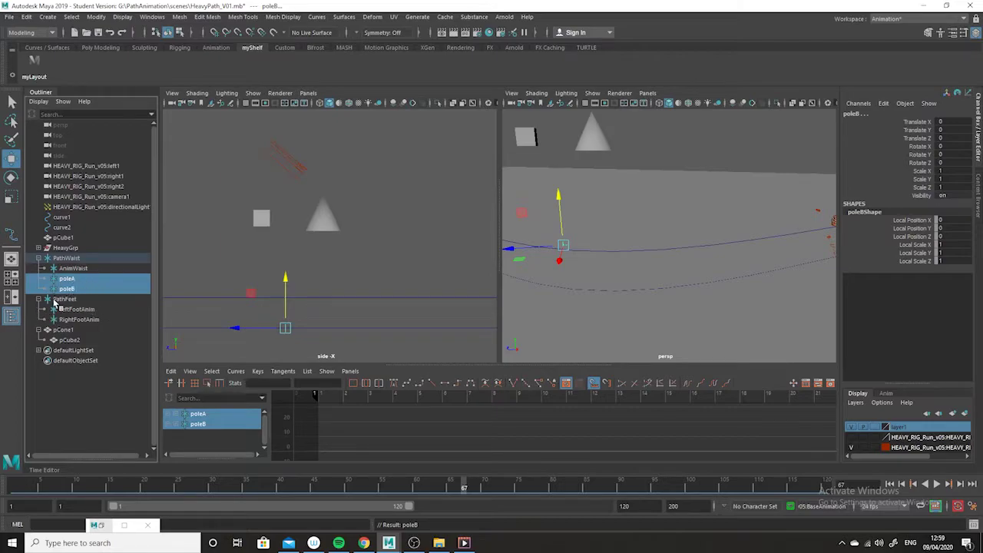
# - Attach the PathWaist locator to curve2, the upper path curve, as a motion path using the Animation menu set
pyautogui.click(709, 268)
pyautogui.keyDown('alt'); pyautogui.moveTo(708, 264); pyautogui.dragTo(588, 271); pyautogui.keyUp('alt')
pyautogui.keyDown('alt'); pyautogui.moveTo(762, 301); pyautogui.dragTo(713, 305); pyautogui.keyUp('alt')
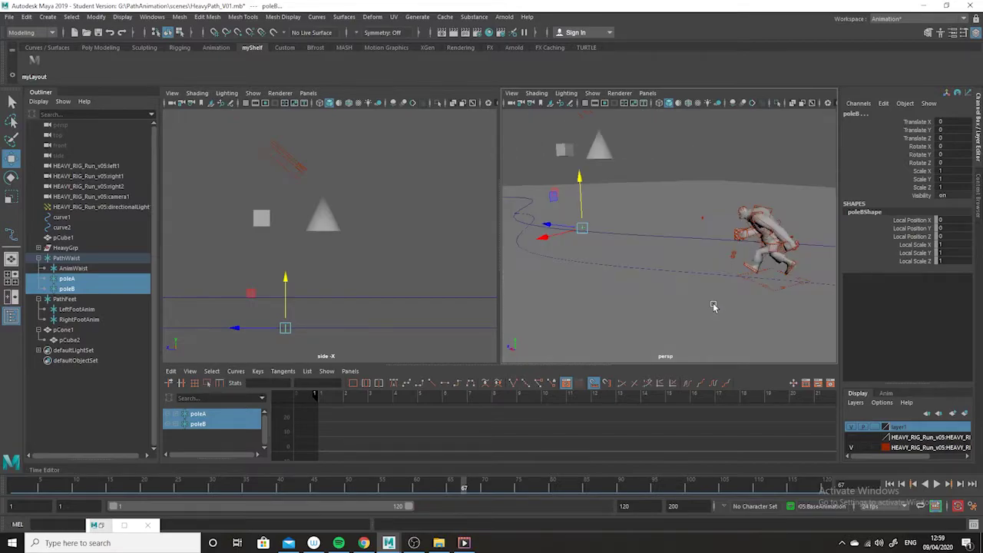
pyautogui.click(73, 258)
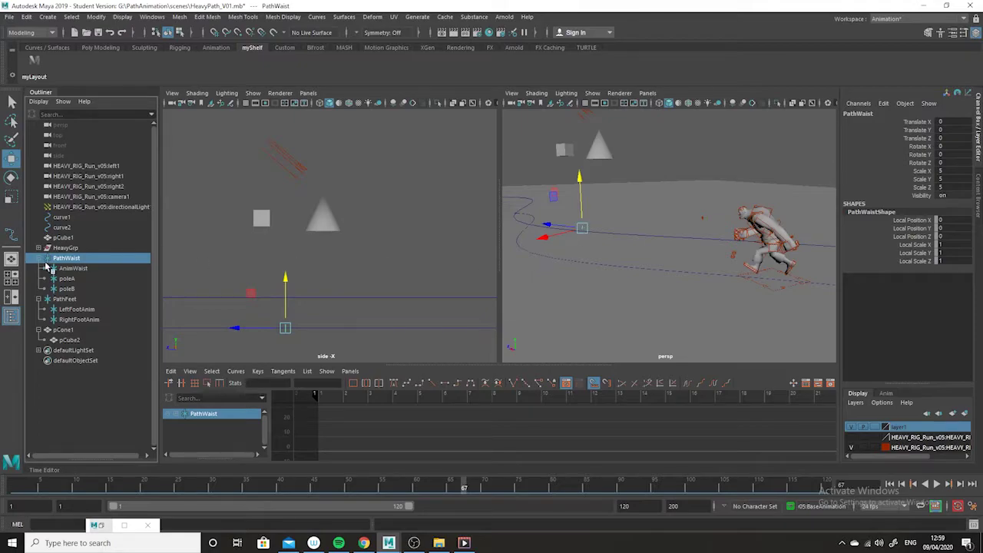
pyautogui.keyDown('alt'); pyautogui.moveTo(626, 284); pyautogui.dragTo(563, 285, button='middle'); pyautogui.keyUp('alt')
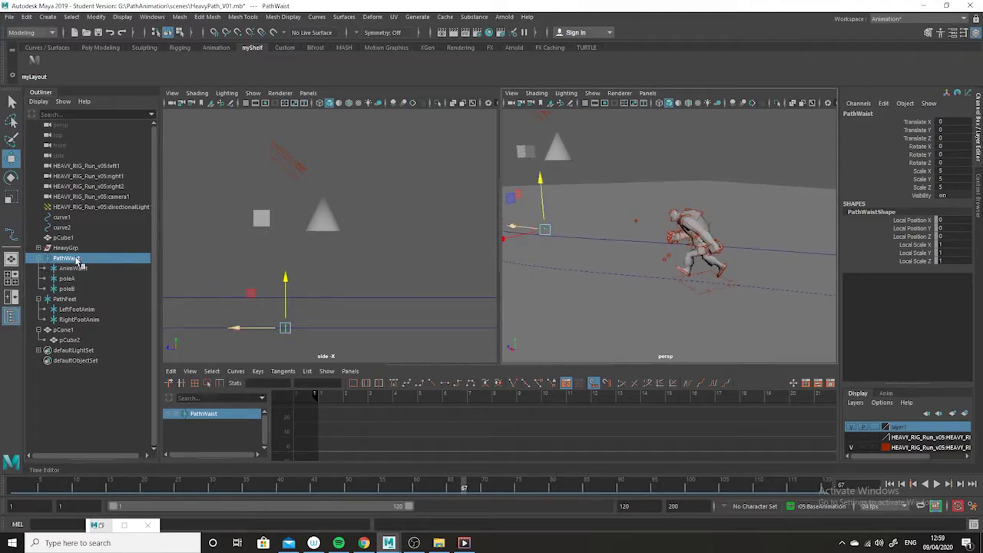
pyautogui.keyDown('alt'); pyautogui.moveTo(814, 243); pyautogui.dragTo(801, 224, button='middle'); pyautogui.keyUp('alt')
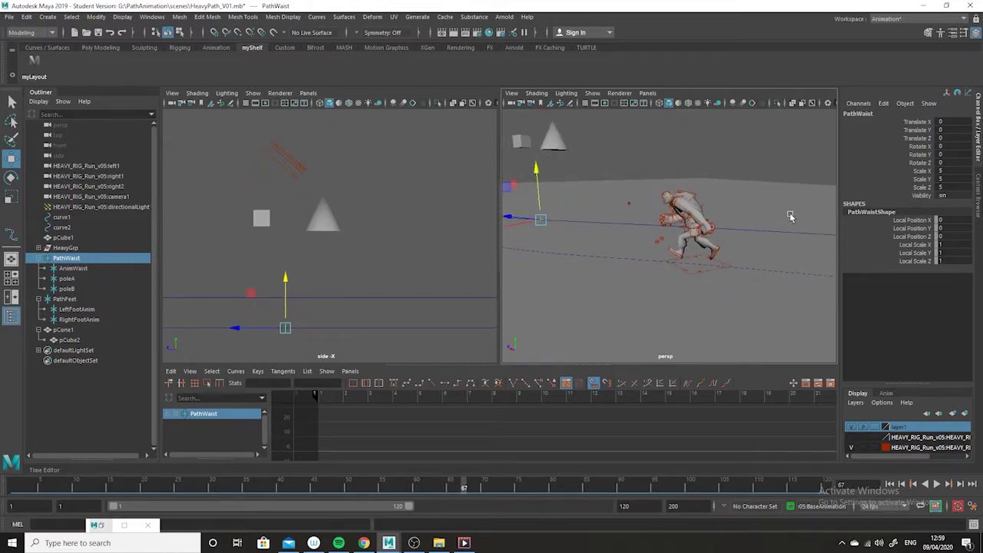
pyautogui.keyDown('alt'); pyautogui.moveTo(793, 255); pyautogui.dragTo(754, 234, button='middle'); pyautogui.keyUp('alt')
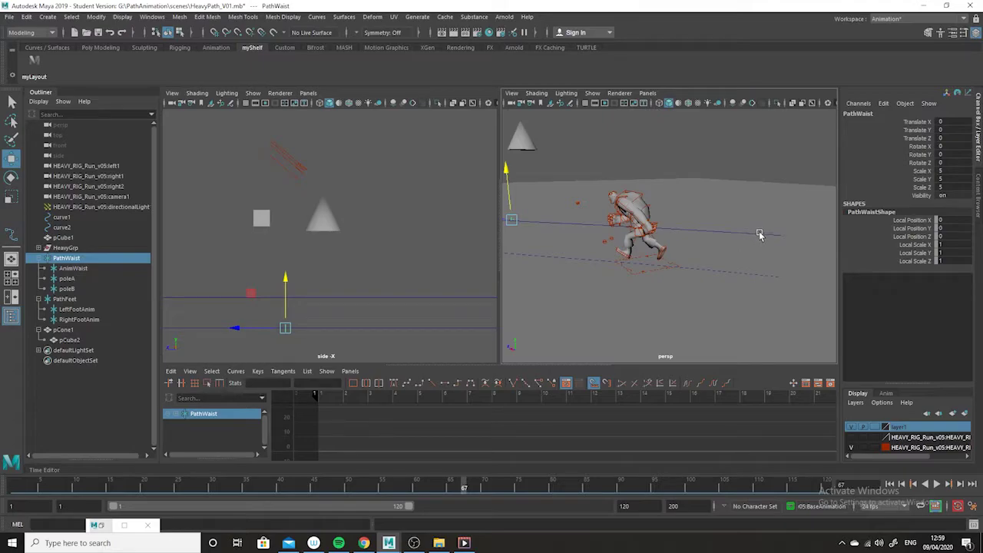
pyautogui.keyDown('shift'); pyautogui.click(759, 235); pyautogui.keyUp('shift')
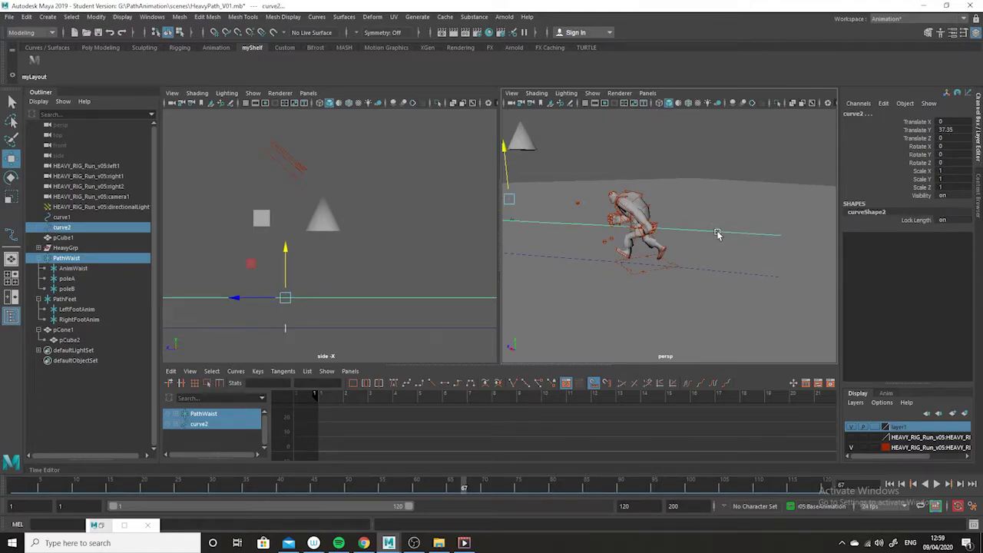
pyautogui.click(51, 33)
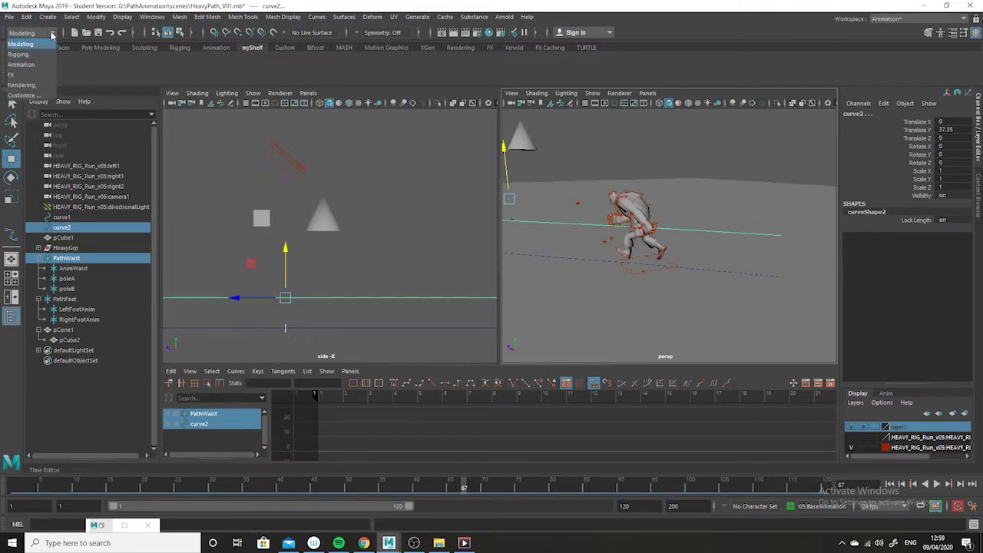
pyautogui.click(21, 64)
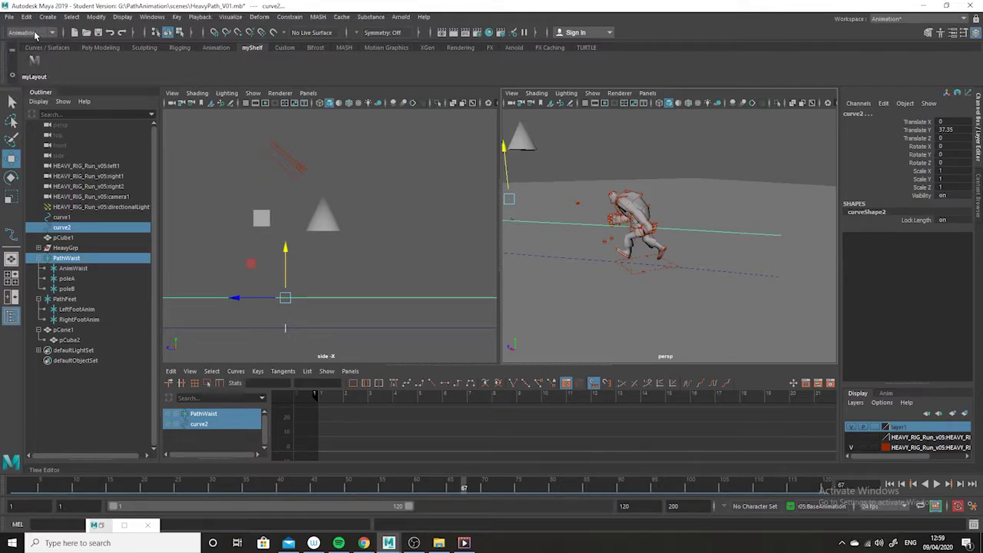
pyautogui.click(288, 17)
pyautogui.moveTo(320, 109)
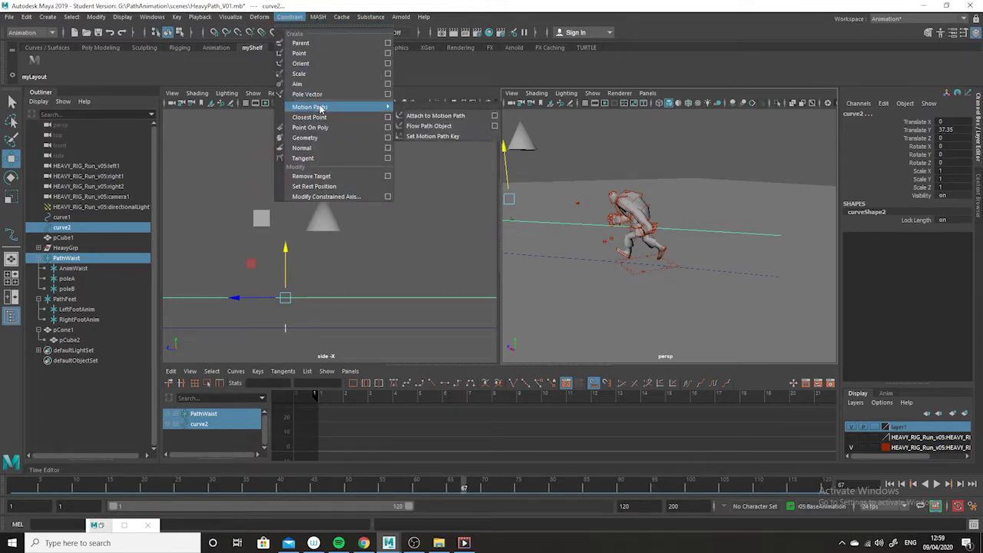
pyautogui.click(445, 117)
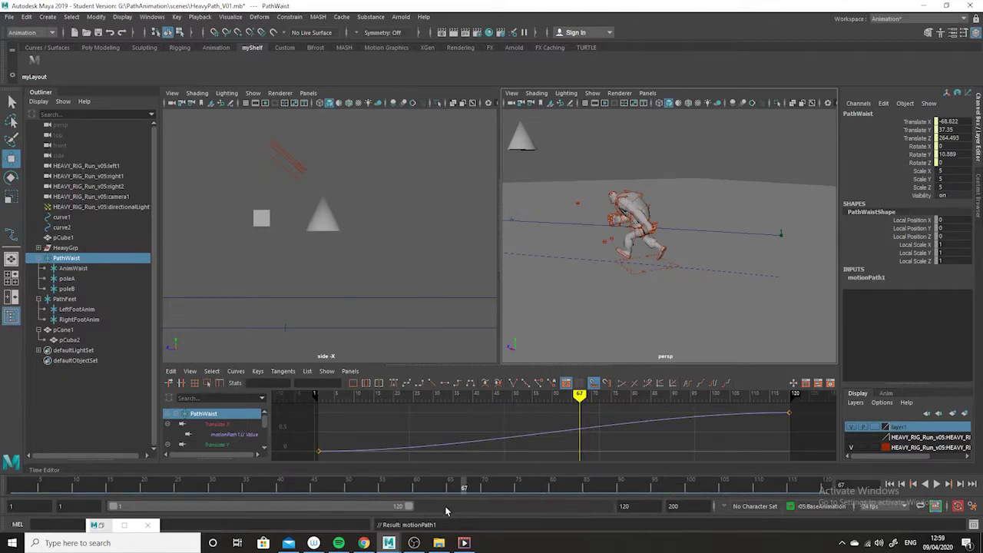
# - Scrub and play the timeline to check how PathWaist travels along its curve
pyautogui.moveTo(466, 492)
pyautogui.mouseDown()
pyautogui.moveTo(228, 465)
pyautogui.moveTo(166, 483)
pyautogui.moveTo(108, 439)
pyautogui.mouseUp()
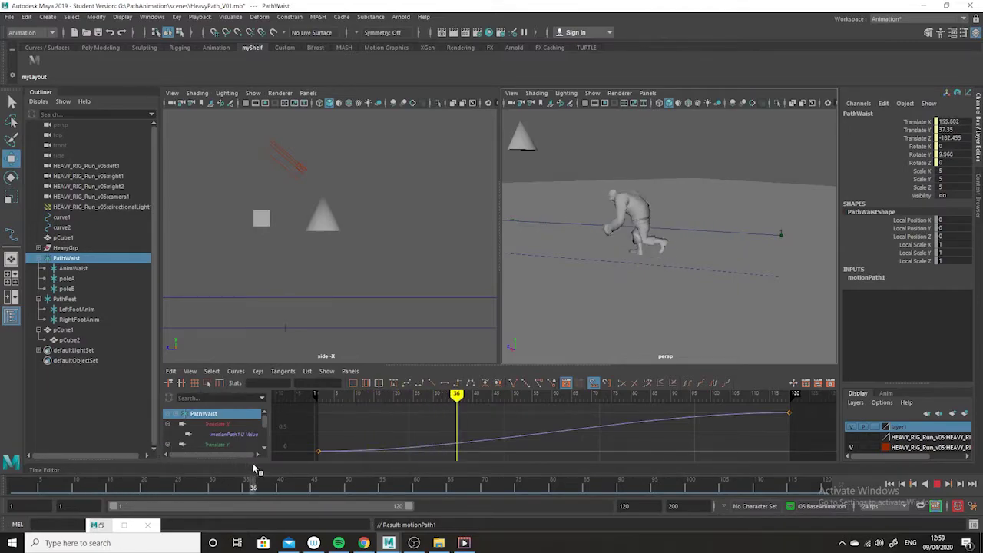
pyautogui.press('Escape')
pyautogui.hotkey('alt', 'v')
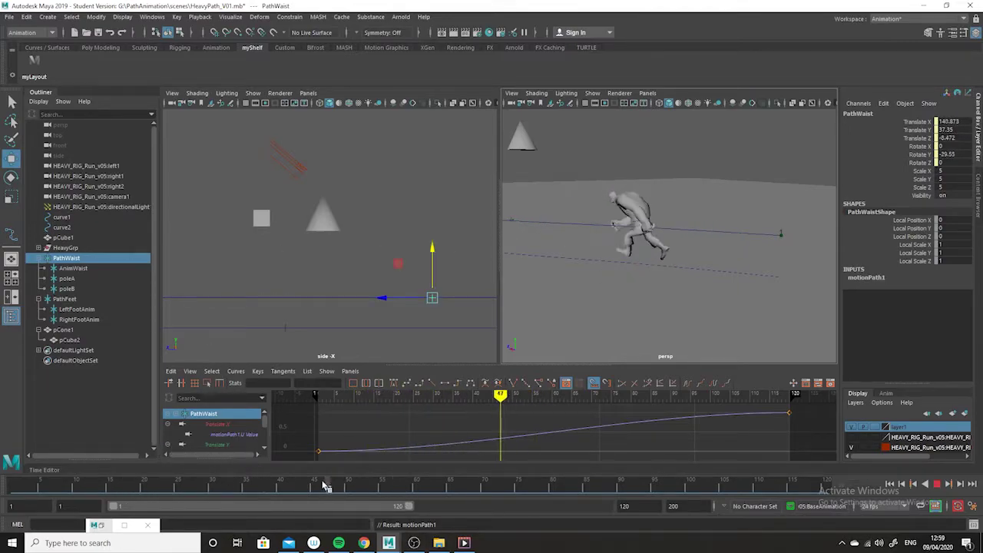
pyautogui.press('Escape')
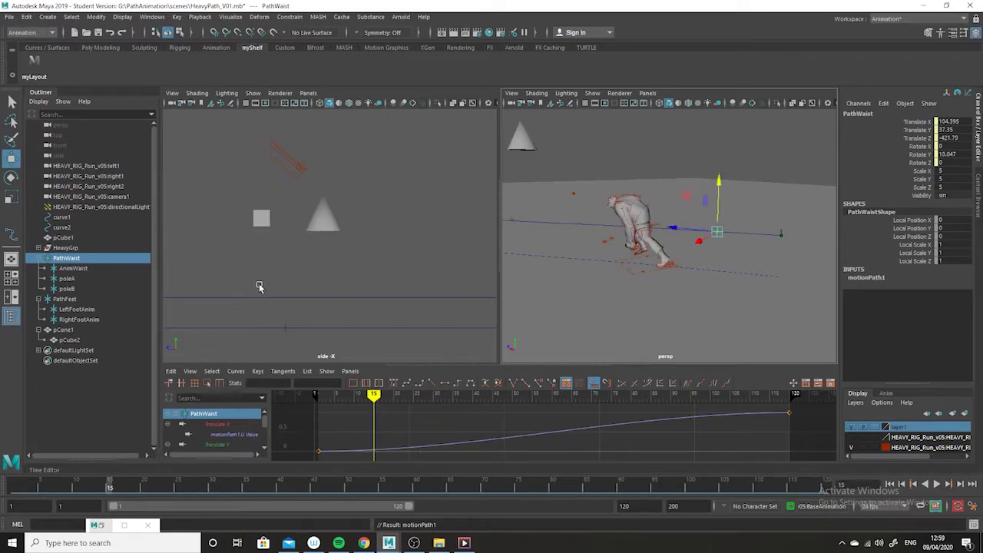
# - Lower the AnimWaist locator to about Translate Y -1.1 and scrub to frame 13 with PathWaist selected
pyautogui.click(76, 270)
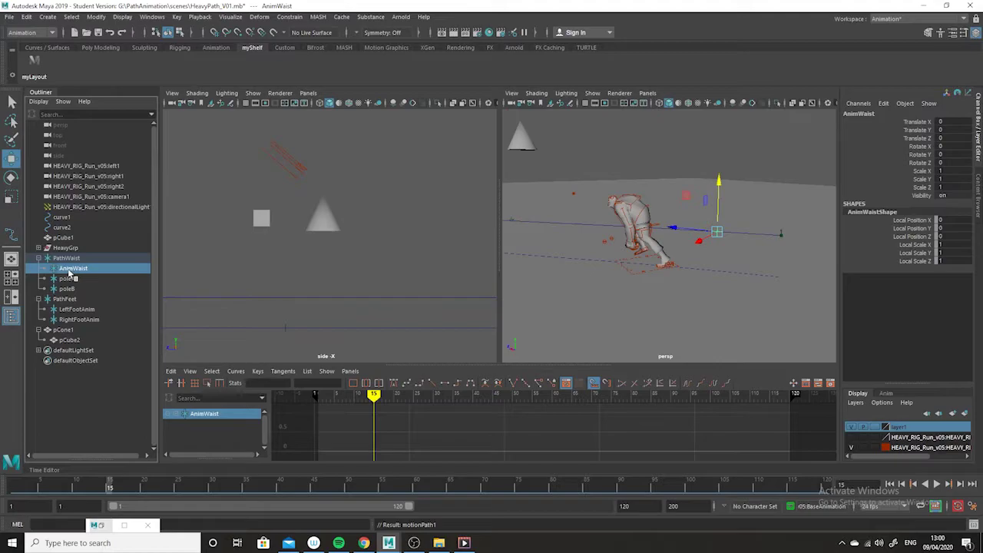
pyautogui.moveTo(718, 185); pyautogui.dragTo(719, 188)
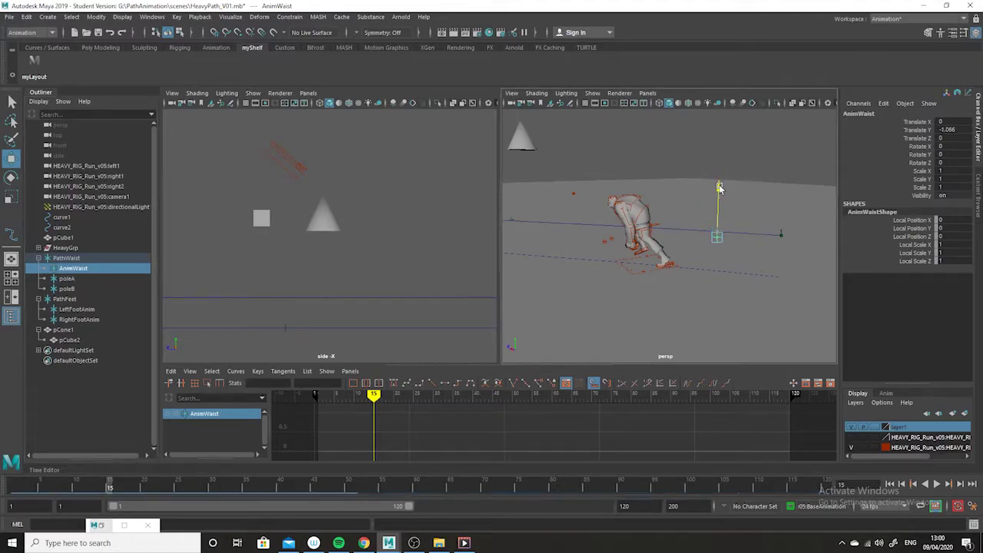
pyautogui.click(762, 158)
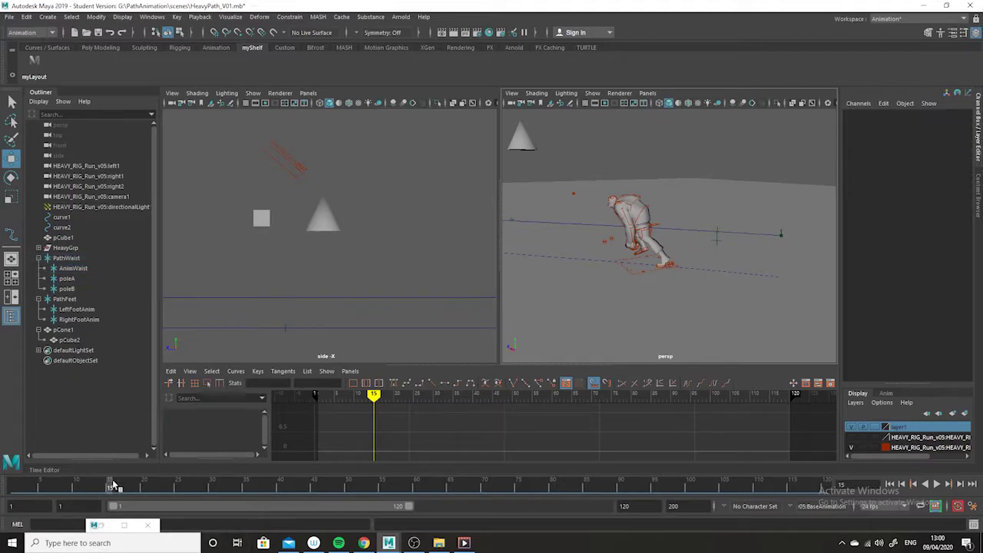
pyautogui.click(66, 258)
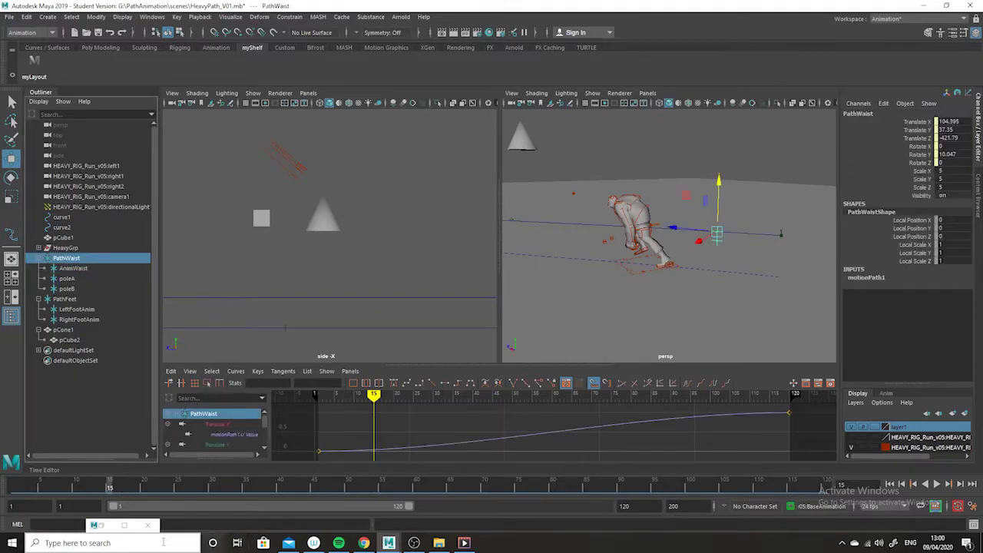
pyautogui.moveTo(112, 488); pyautogui.dragTo(100, 458)
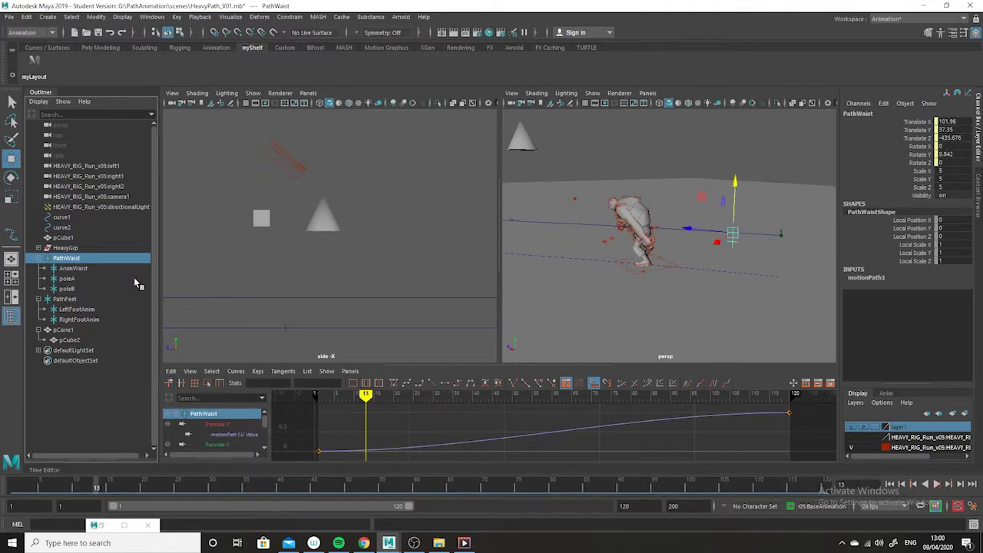
# - Lower the poleA and poleB locators together to about Translate Y -2.55 and scrub to frame 5
pyautogui.click(73, 278)
pyautogui.keyDown('shift'); pyautogui.click(70, 289); pyautogui.keyUp('shift')
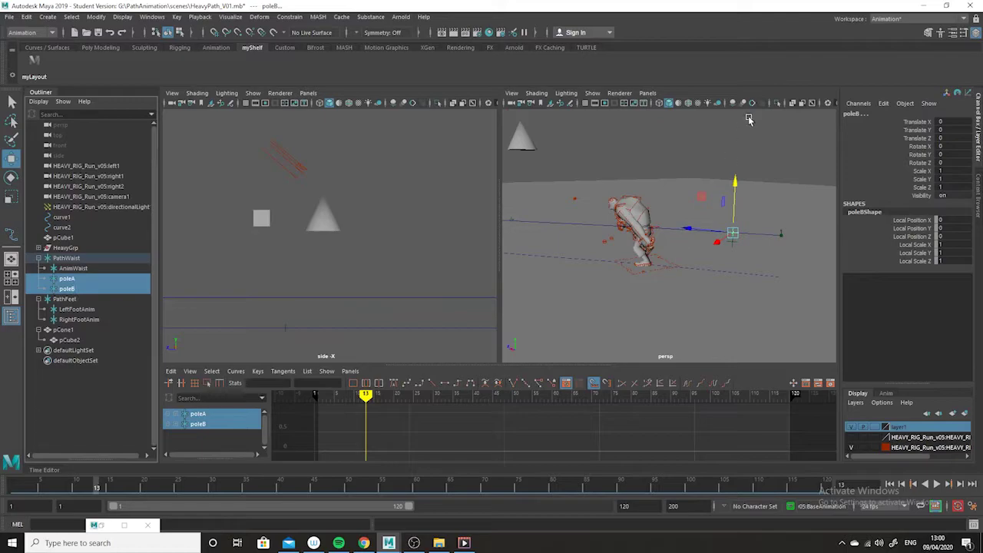
pyautogui.moveTo(736, 182); pyautogui.dragTo(735, 196)
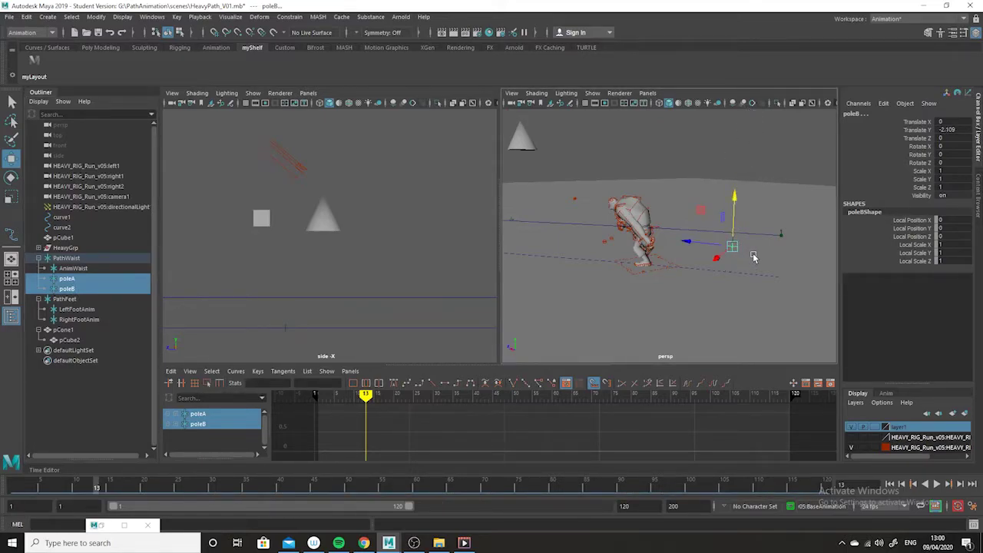
pyautogui.moveTo(94, 485); pyautogui.dragTo(42, 486)
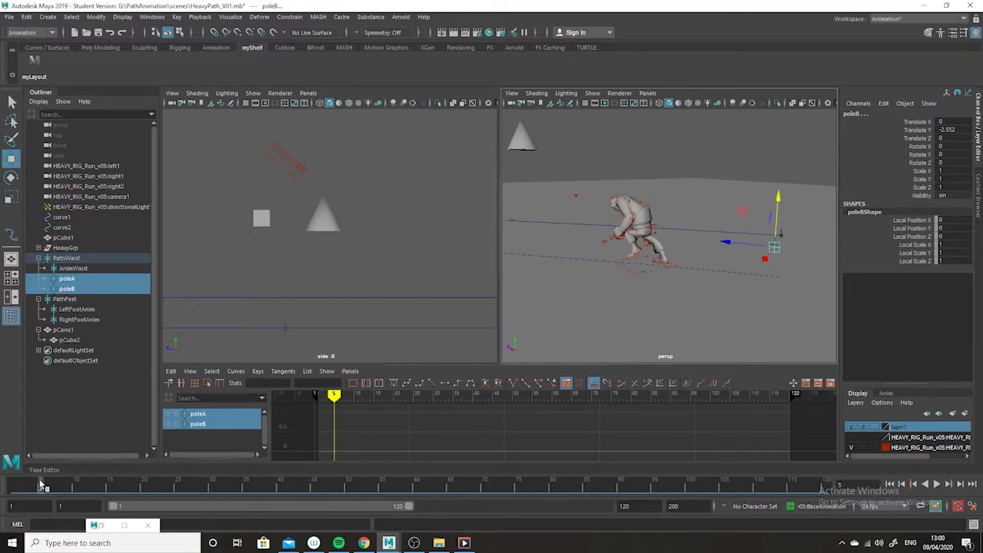
# - Attach the PathFeet locator to curve1, the ground path curve, as a motion path and scrub to frame 6
pyautogui.click(66, 299)
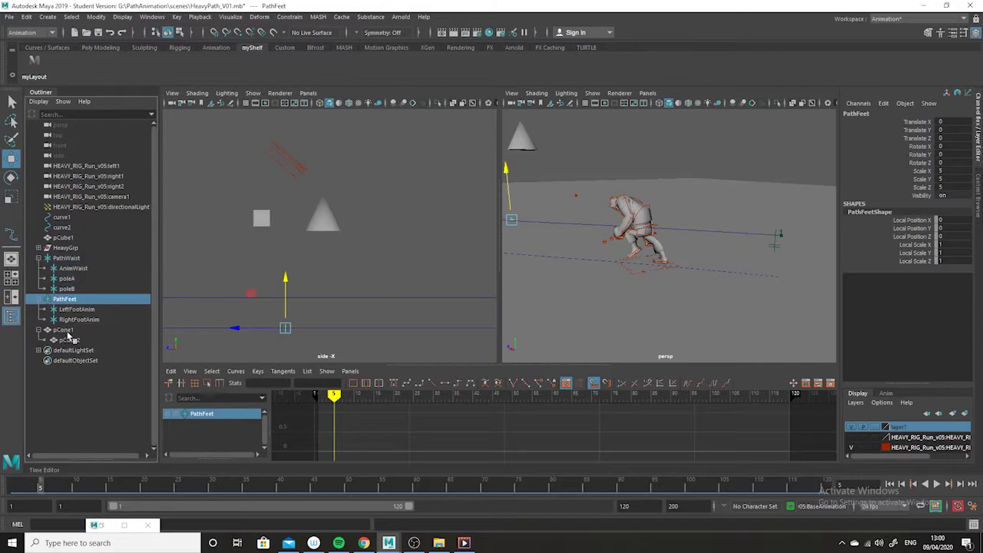
pyautogui.keyDown('shift'); pyautogui.click(764, 276); pyautogui.keyUp('shift')
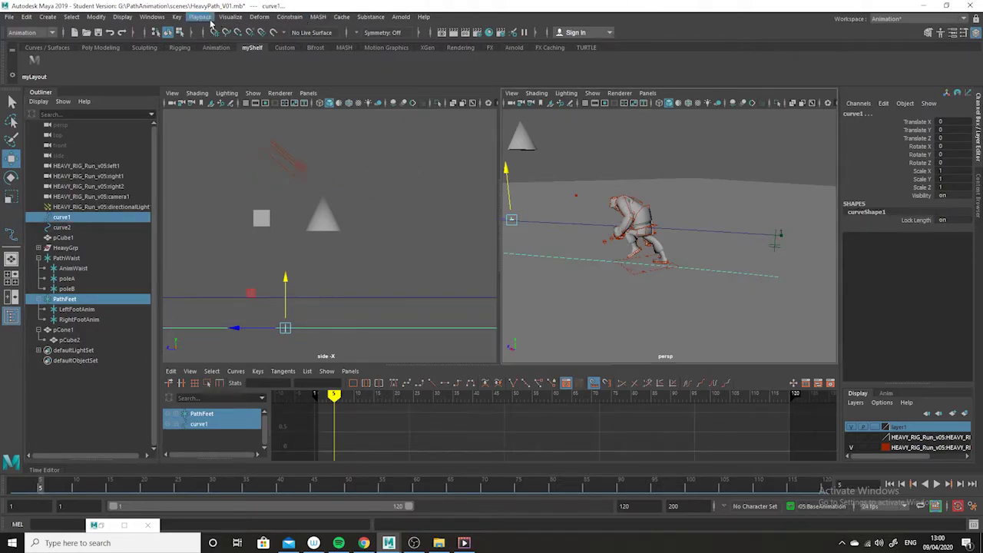
pyautogui.click(290, 16)
pyautogui.moveTo(334, 111)
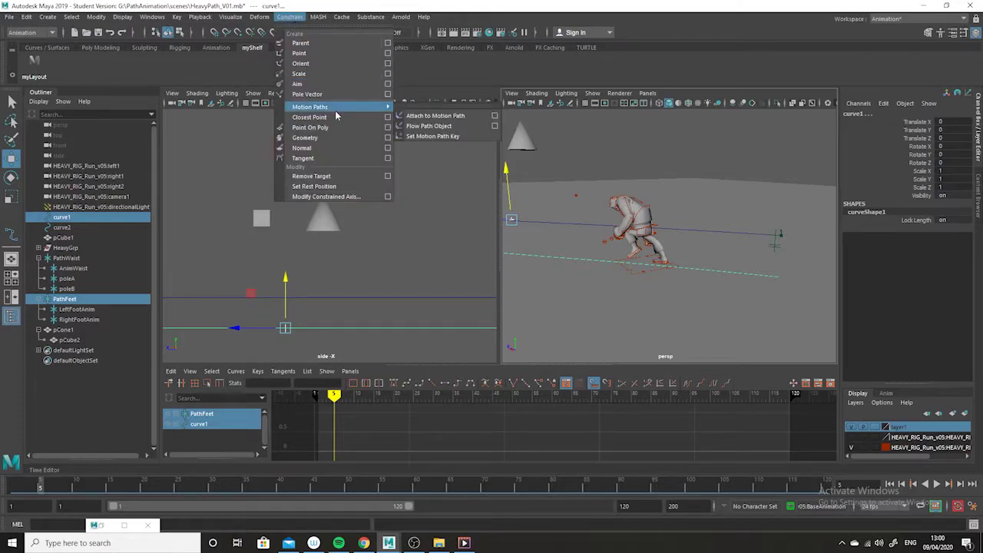
pyautogui.click(438, 116)
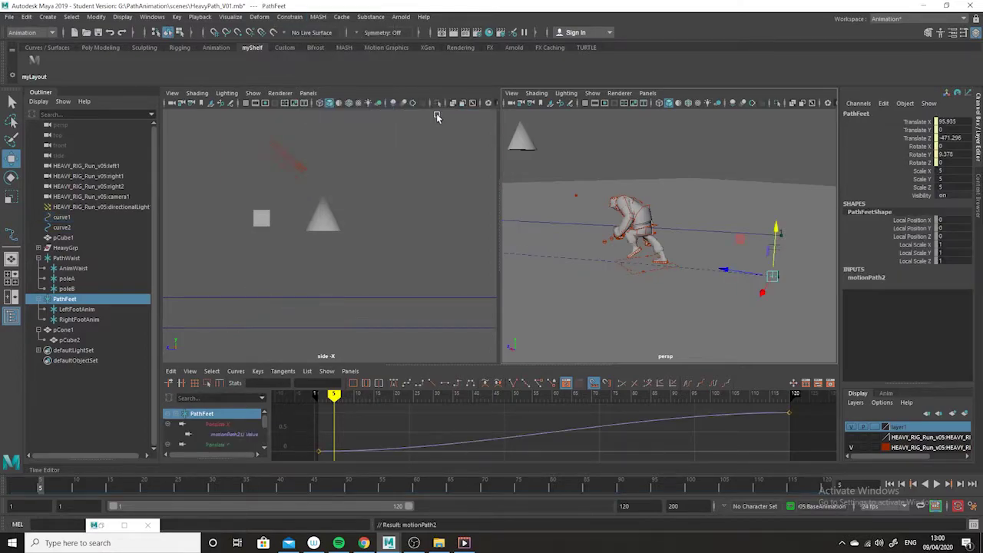
pyautogui.moveTo(42, 492)
pyautogui.mouseDown()
pyautogui.moveTo(120, 487)
pyautogui.moveTo(4, 496)
pyautogui.moveTo(119, 491)
pyautogui.moveTo(163, 507)
pyautogui.moveTo(121, 487)
pyautogui.moveTo(51, 488)
pyautogui.mouseUp()
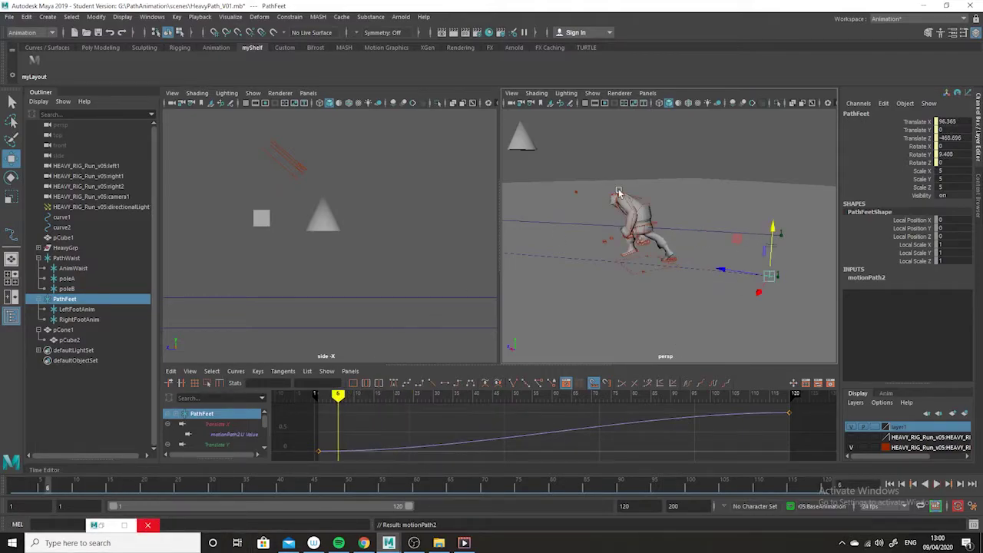
# - Set linear tangents on all motion path keys of PathWaist and PathFeet in the Graph Editor and scrub to frame 1
pyautogui.click(73, 261)
pyautogui.keyDown('ctrl'); pyautogui.click(69, 299); pyautogui.keyUp('ctrl')
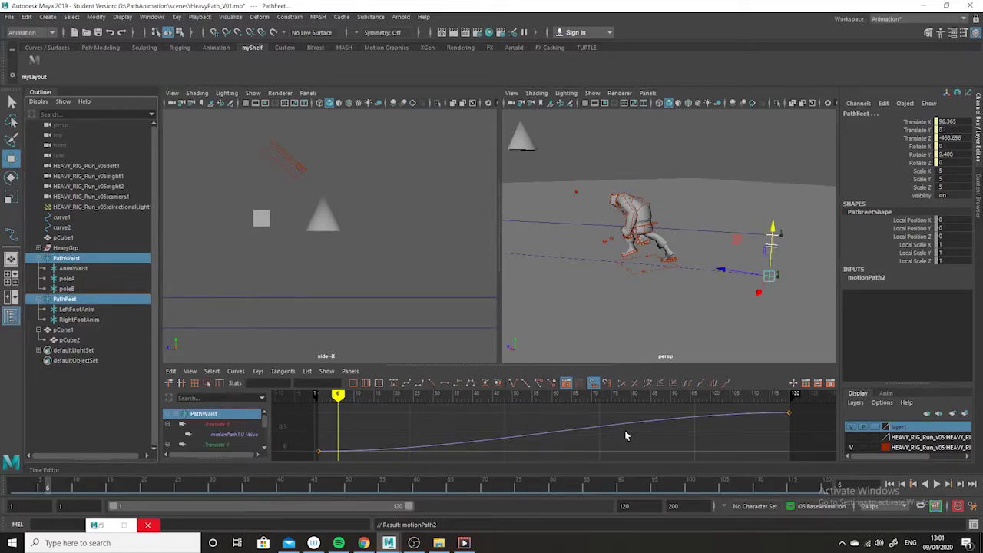
pyautogui.scroll(-3, 623, 435)
pyautogui.moveTo(606, 367); pyautogui.dragTo(606, 290)
pyautogui.keyDown('alt'); pyautogui.moveTo(606, 344); pyautogui.dragTo(605, 369, button='right'); pyautogui.keyUp('alt')
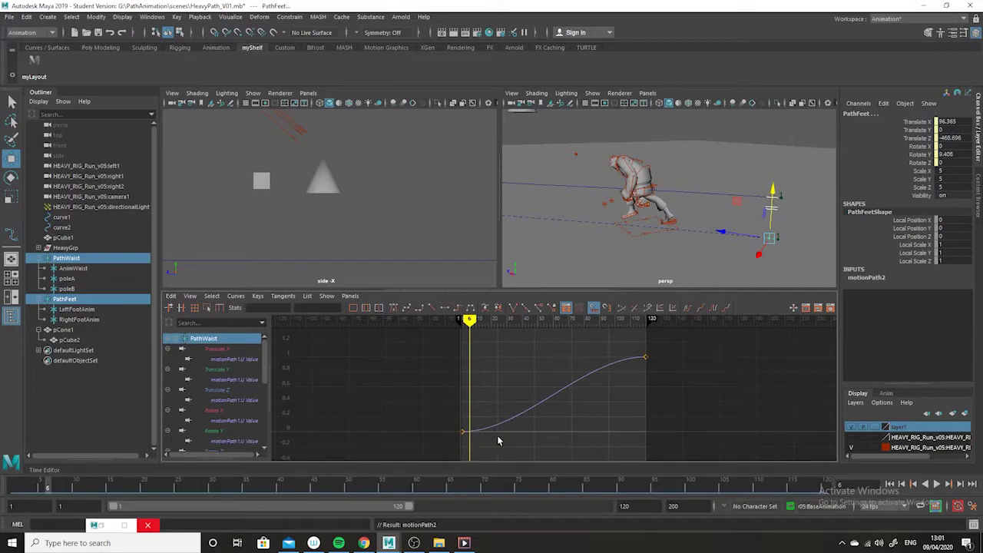
pyautogui.moveTo(698, 342); pyautogui.dragTo(305, 494)
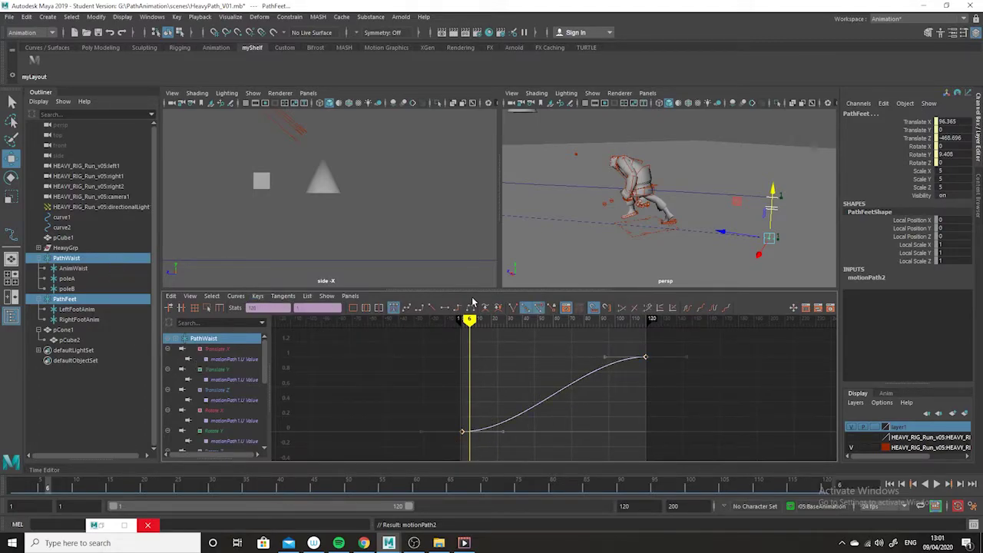
pyautogui.click(433, 307)
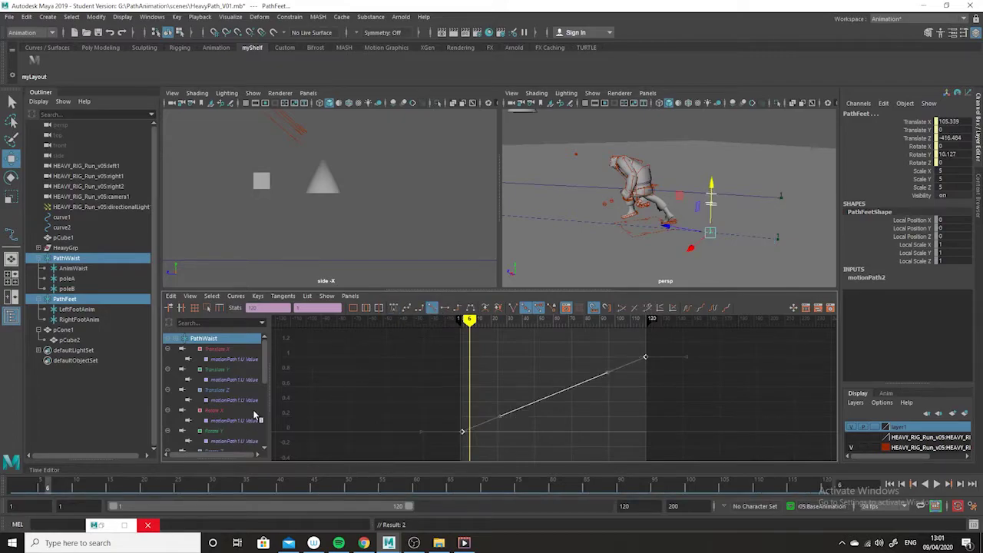
pyautogui.moveTo(33, 485)
pyautogui.mouseDown()
pyautogui.moveTo(17, 488)
pyautogui.moveTo(111, 487)
pyautogui.moveTo(27, 488)
pyautogui.moveTo(133, 499)
pyautogui.moveTo(151, 488)
pyautogui.moveTo(31, 491)
pyautogui.moveTo(192, 499)
pyautogui.moveTo(219, 510)
pyautogui.moveTo(15, 498)
pyautogui.mouseUp()
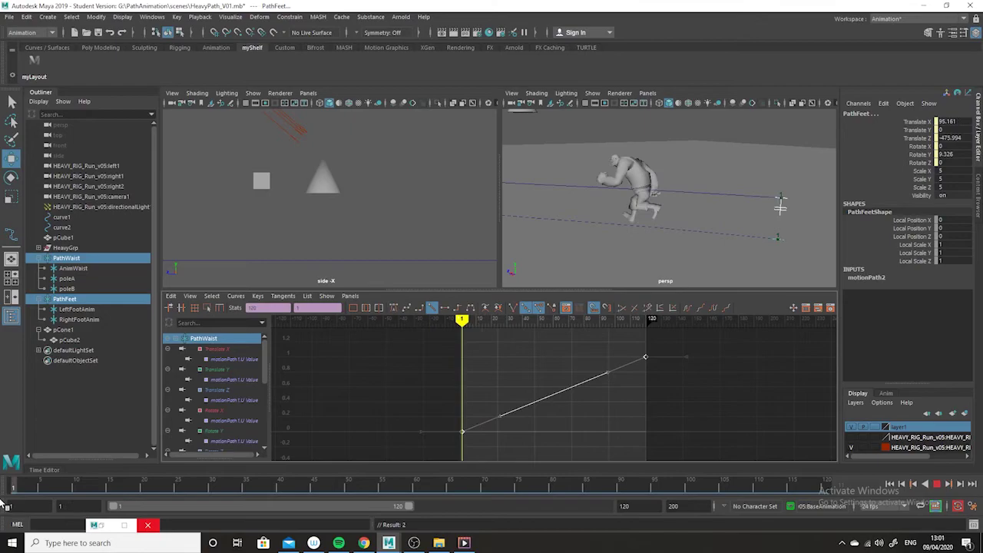
# - Undo the linear tangents, the PathFeet attachment, and the pole and AnimWaist moves, back to frame 67 with PathWaist attached to its path
pyautogui.hotkey('ctrl', 'z')
pyautogui.hotkey('ctrl', 'z')
pyautogui.hotkey('ctrl', 'z')
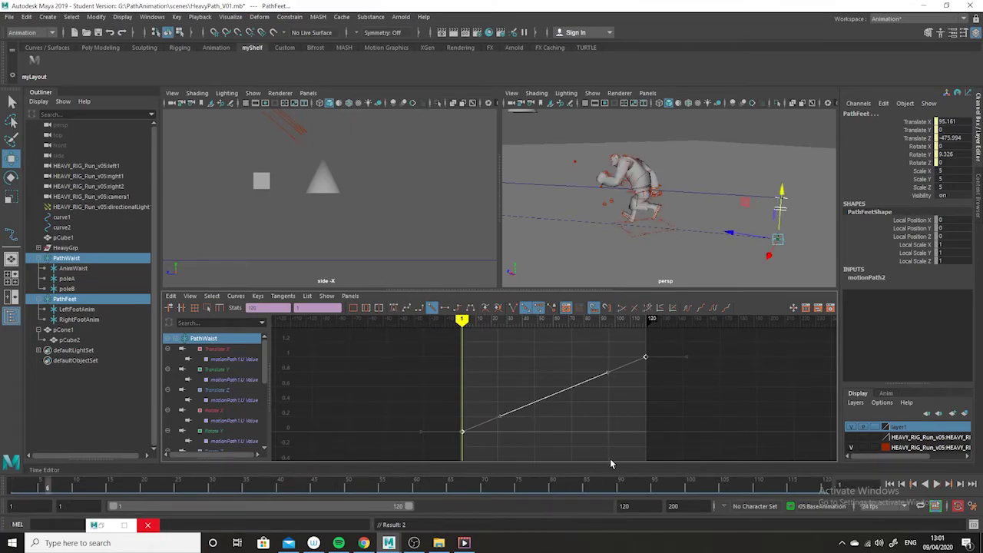
pyautogui.hotkey('ctrl', 'z')
pyautogui.hotkey('ctrl', 'z')
pyautogui.hotkey('ctrl', 'z')
pyautogui.hotkey('ctrl', 'z')
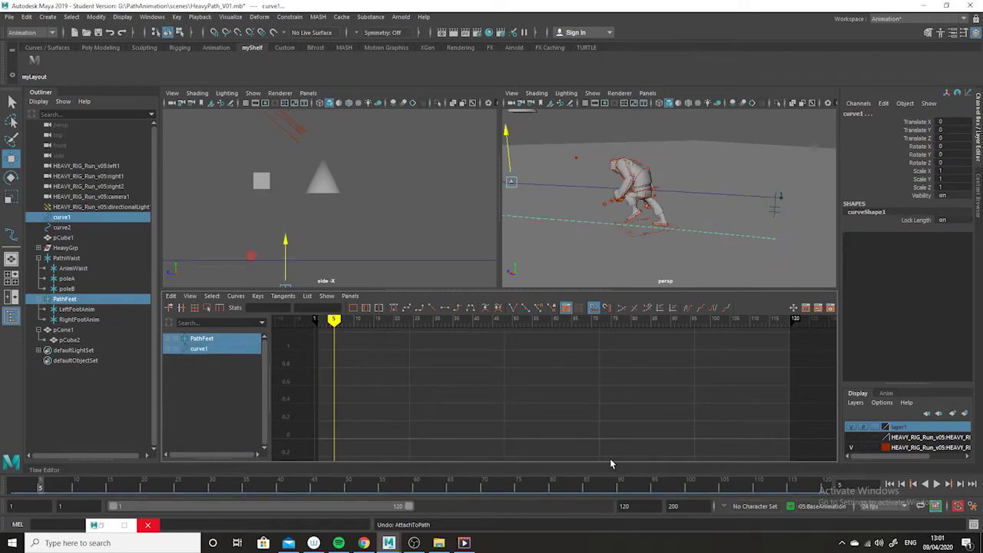
pyautogui.hotkey('ctrl', 'z')
pyautogui.hotkey('ctrl', 'z')
pyautogui.hotkey('ctrl', 'z')
pyautogui.hotkey('ctrl', 'z')
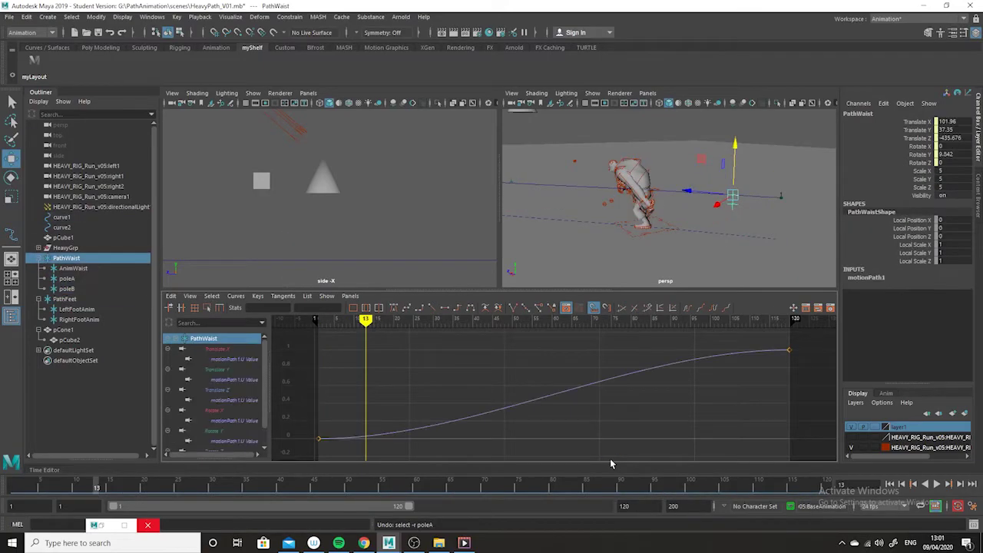
pyautogui.hotkey('ctrl', 'z')
pyautogui.hotkey('ctrl', 'z')
pyautogui.hotkey('ctrl', 'z')
pyautogui.hotkey('ctrl', 'z')
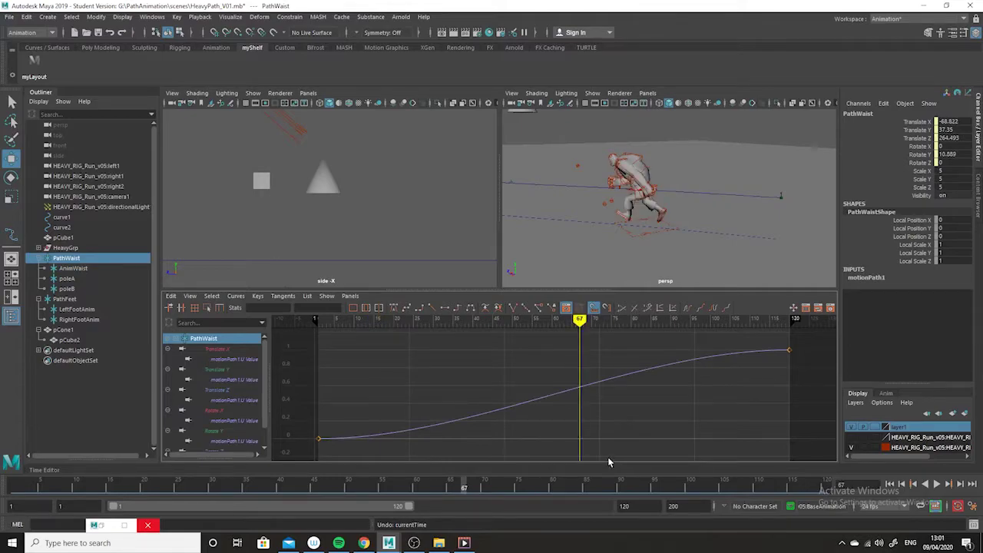
# - Undo PathWaist's motion path attachment, extend the playback range to frame 200 and play the run animation to frame 80
pyautogui.hotkey('ctrl', 'z')
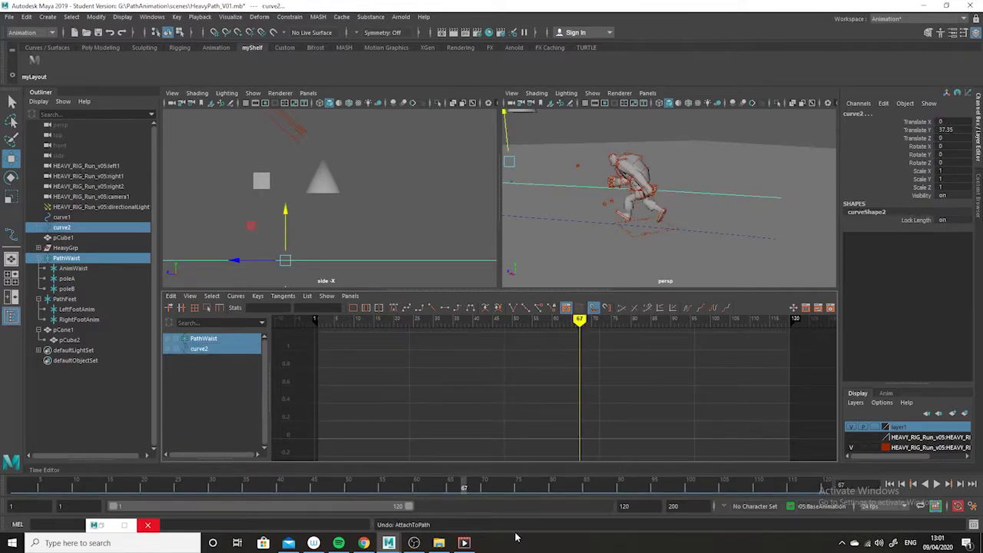
pyautogui.doubleClick(631, 506)
pyautogui.hotkey('alt', 'v')
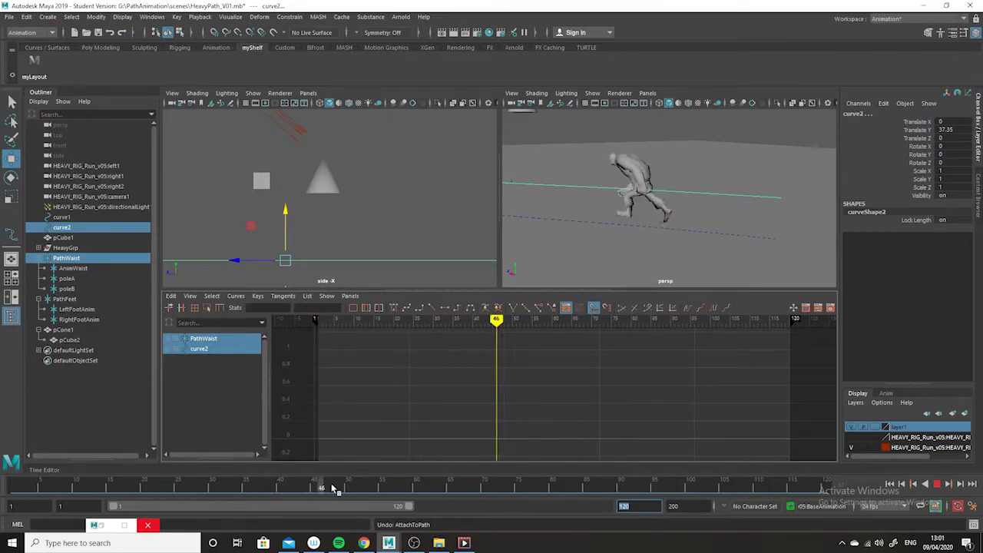
pyautogui.hotkey('alt', 'v')
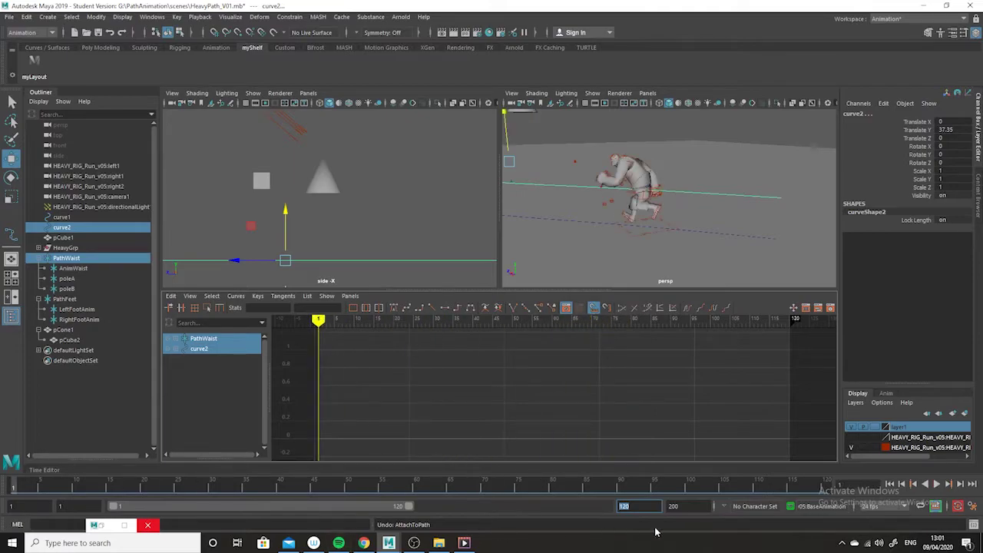
pyautogui.moveTo(407, 508); pyautogui.dragTo(604, 506)
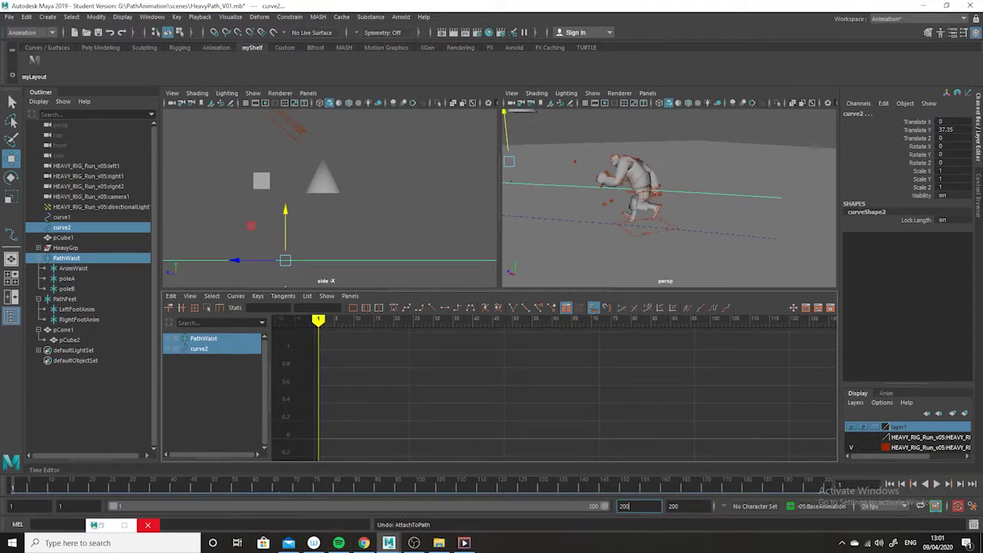
pyautogui.hotkey('alt', 'v')
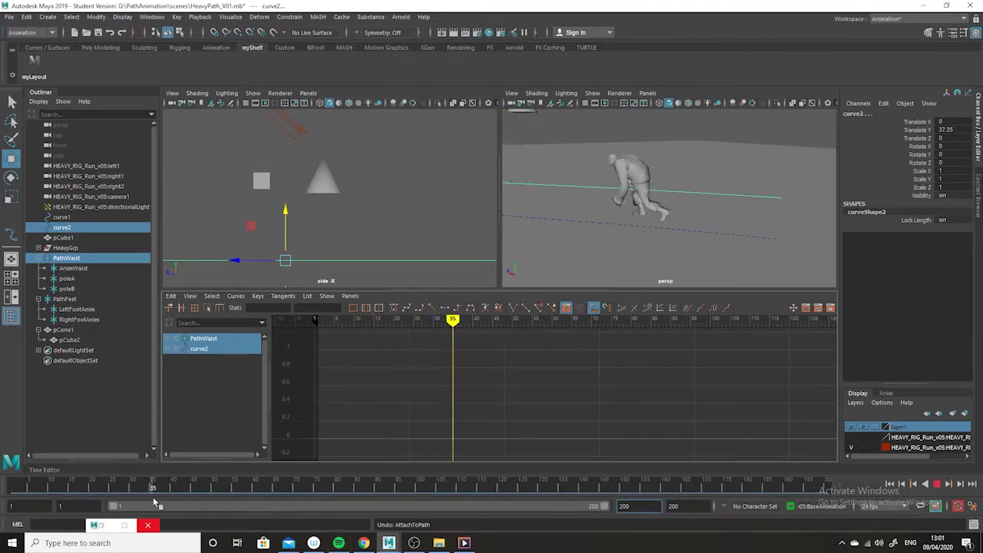
pyautogui.hotkey('alt', 'v')
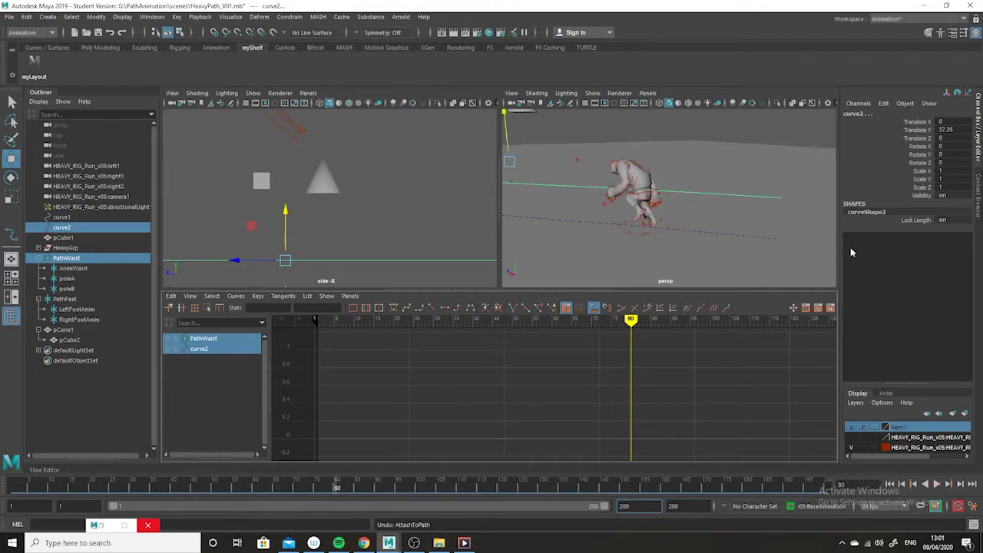
# - Frame the full path curves in the perspective view and set the playback end frame to 250
pyautogui.keyDown('alt'); pyautogui.moveTo(791, 234); pyautogui.dragTo(586, 209, button='right'); pyautogui.keyUp('alt')
pyautogui.keyDown('alt'); pyautogui.moveTo(586, 208); pyautogui.dragTo(709, 338); pyautogui.keyUp('alt')
pyautogui.doubleClick(626, 506)
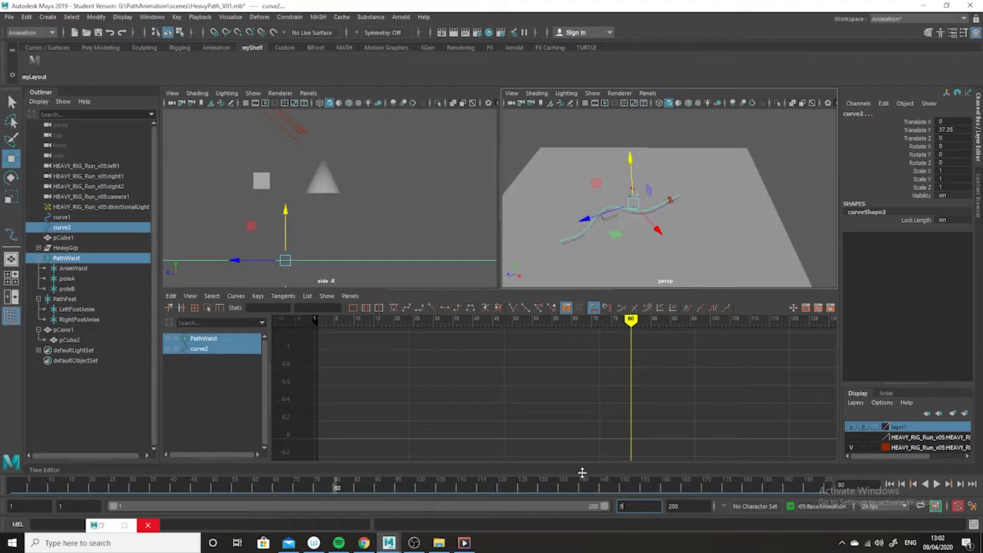
pyautogui.write('50')
pyautogui.press('Return')
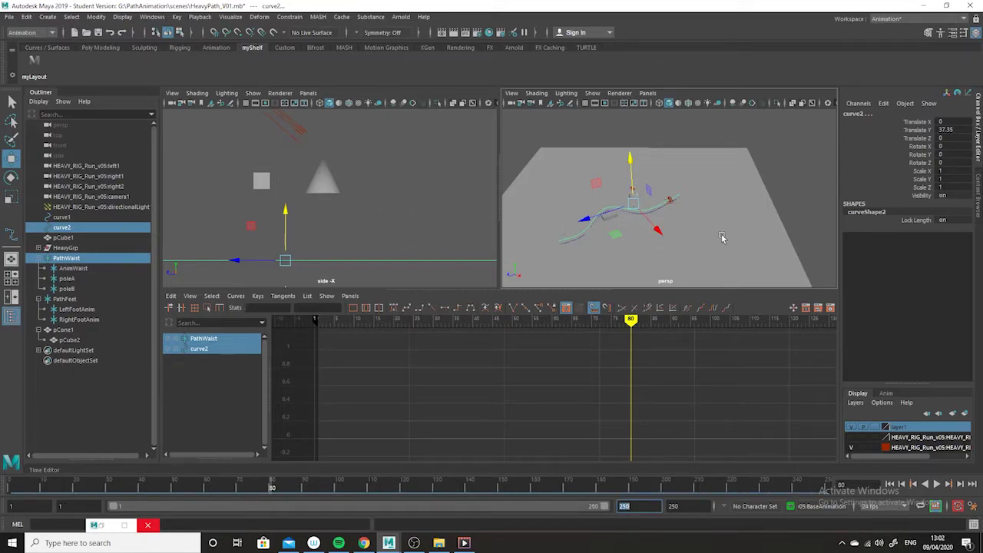
# - Attach the PathWaist locator to curve2, the raised waist curve, as a motion path
pyautogui.keyDown('alt'); pyautogui.moveTo(687, 235); pyautogui.dragTo(687, 259); pyautogui.keyUp('alt')
pyautogui.keyDown('alt'); pyautogui.moveTo(687, 260); pyautogui.dragTo(690, 299, button='right'); pyautogui.keyUp('alt')
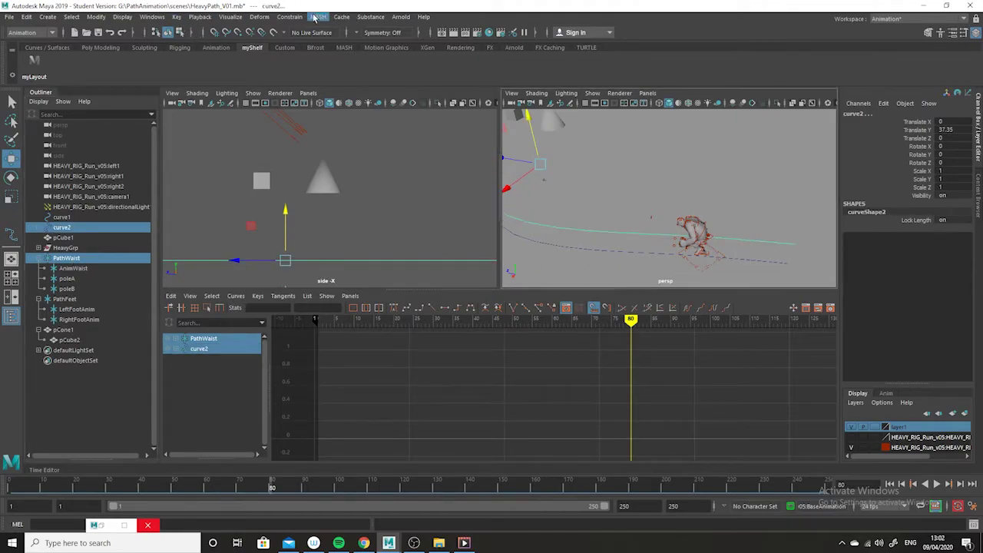
pyautogui.click(290, 17)
pyautogui.moveTo(346, 107)
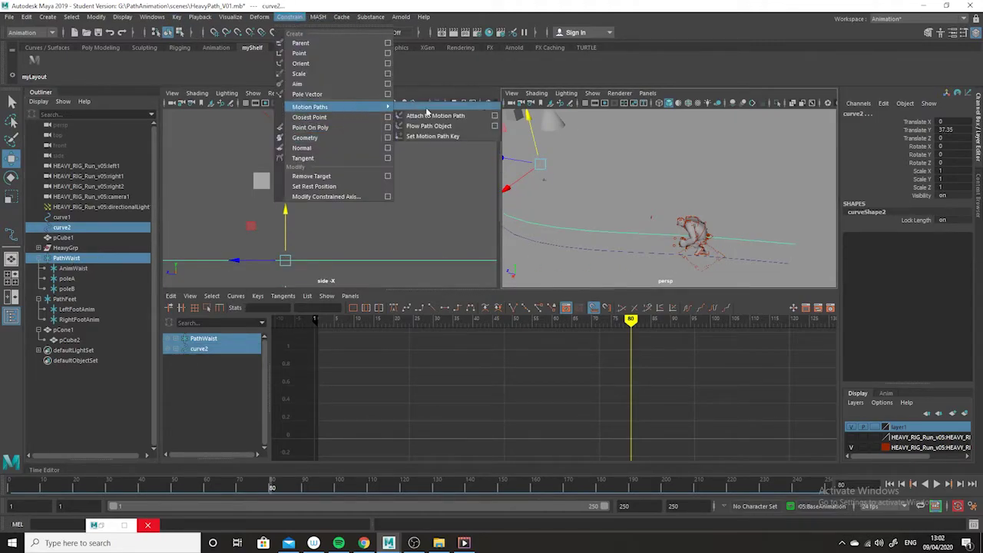
pyautogui.click(475, 114)
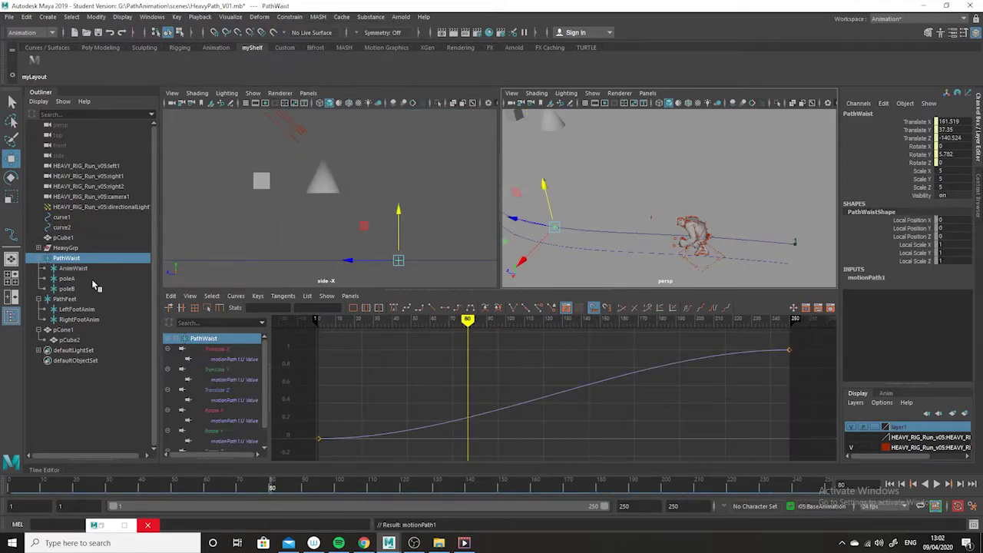
# - Attach the PathFeet locator to curve1, the ground path curve, as a motion path over the 250-frame range
pyautogui.click(642, 250)
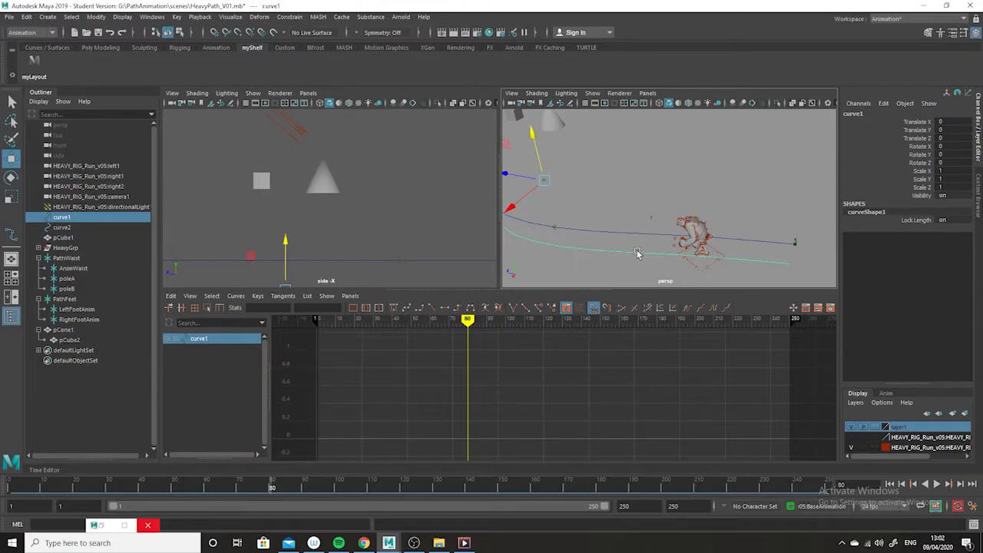
pyautogui.keyDown('shift'); pyautogui.click(65, 299); pyautogui.keyUp('shift')
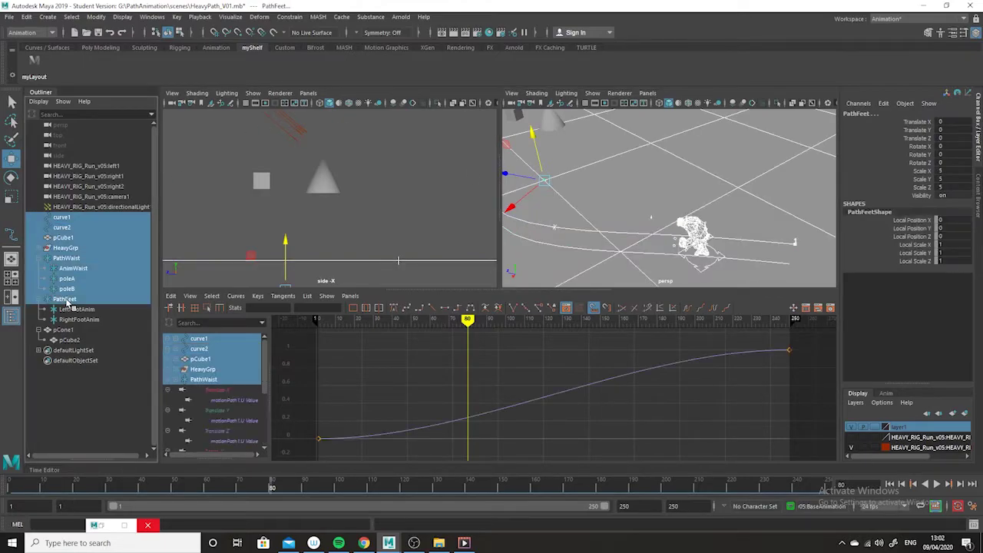
pyautogui.click(661, 254)
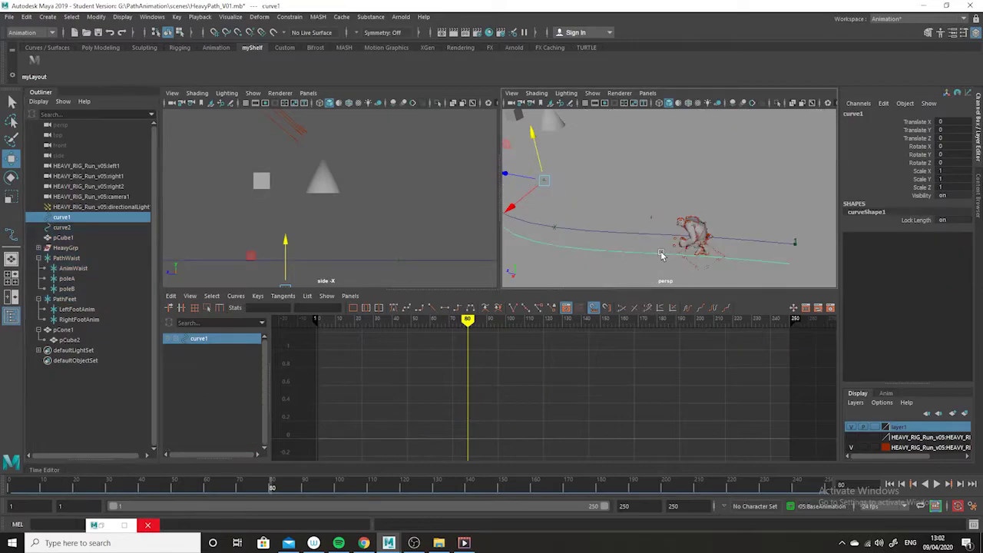
pyautogui.keyDown('ctrl'); pyautogui.click(64, 299); pyautogui.keyUp('ctrl')
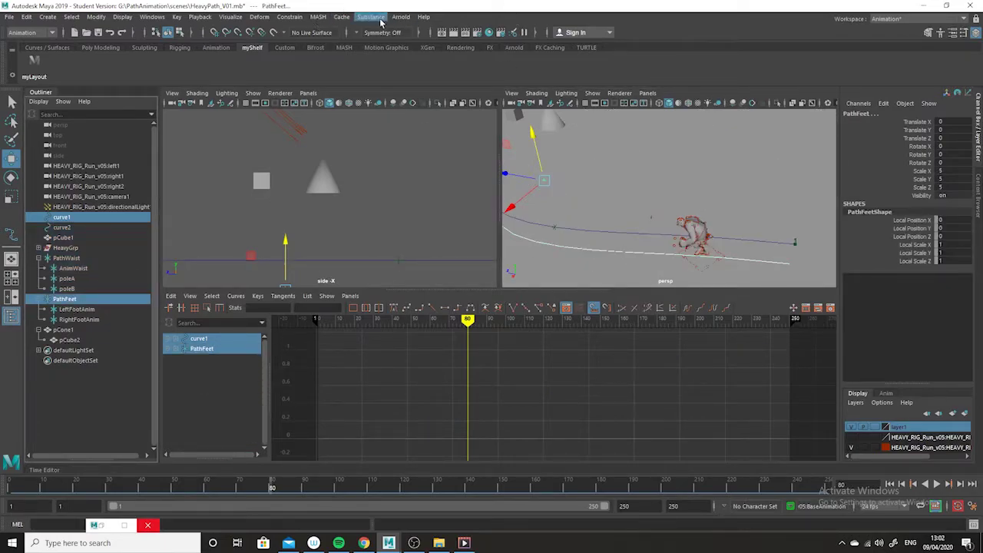
pyautogui.click(289, 16)
pyautogui.moveTo(311, 107)
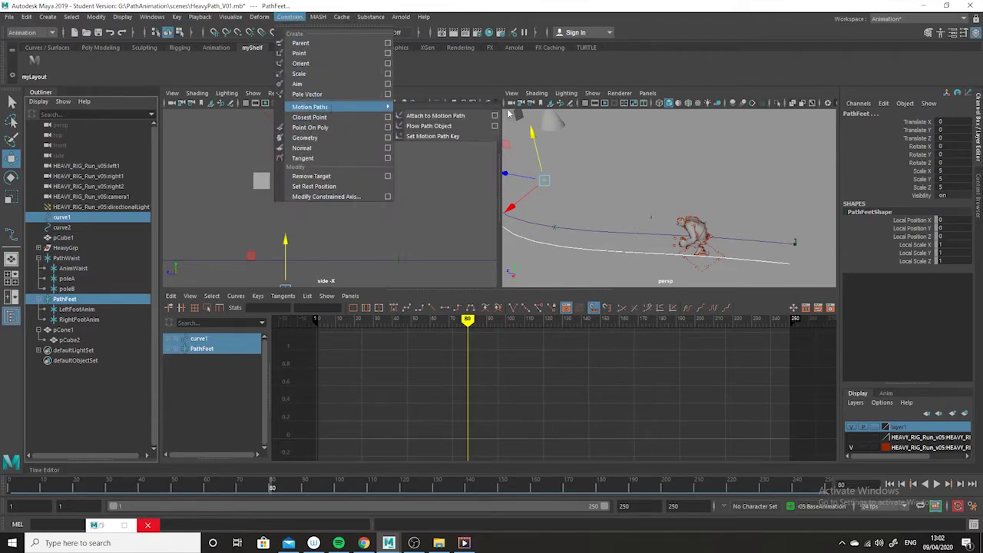
pyautogui.click(439, 116)
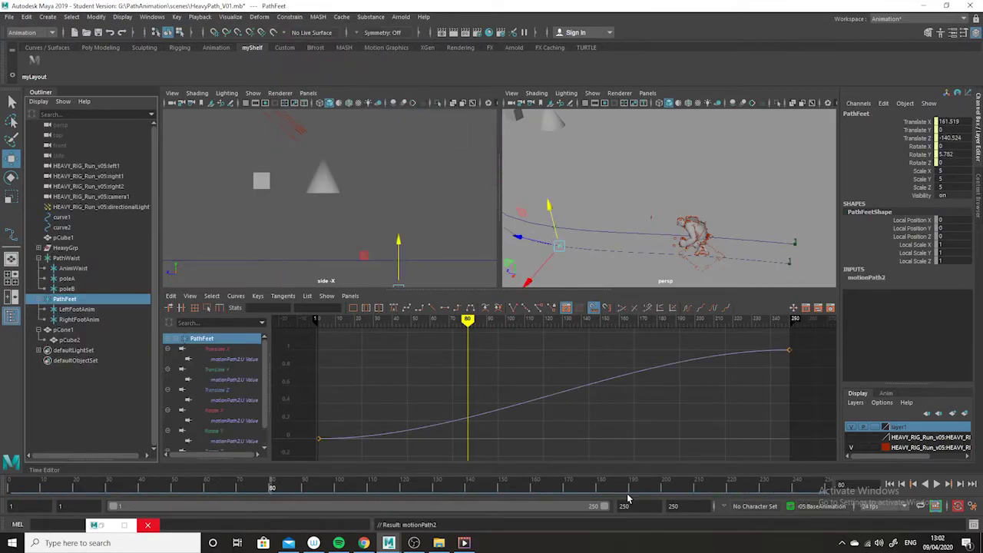
# - Set linear tangents on all PathWaist and PathFeet motion path keys and scrub to frame 20
pyautogui.keyDown('ctrl'); pyautogui.click(61, 259); pyautogui.keyUp('ctrl')
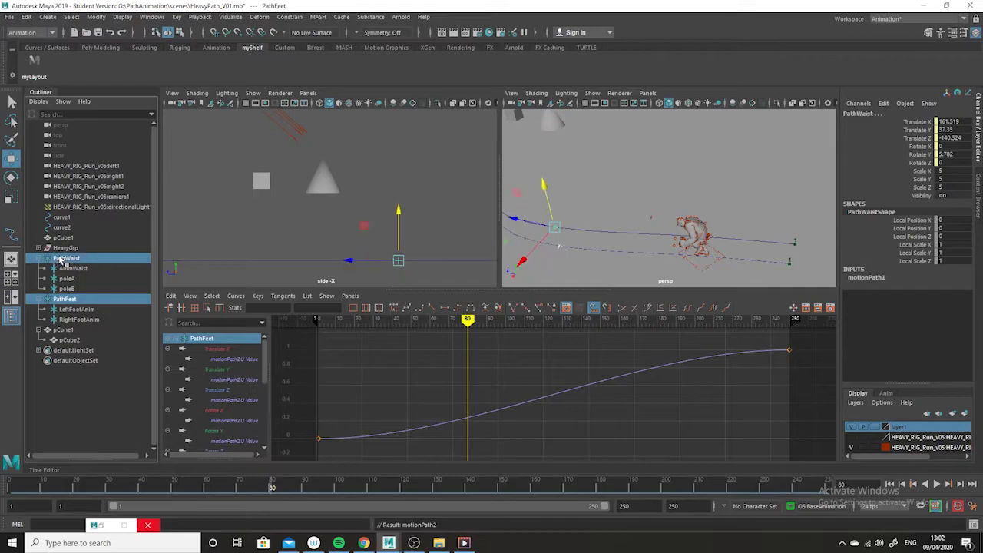
pyautogui.scroll(-8, 648, 386)
pyautogui.moveTo(651, 363); pyautogui.dragTo(372, 474)
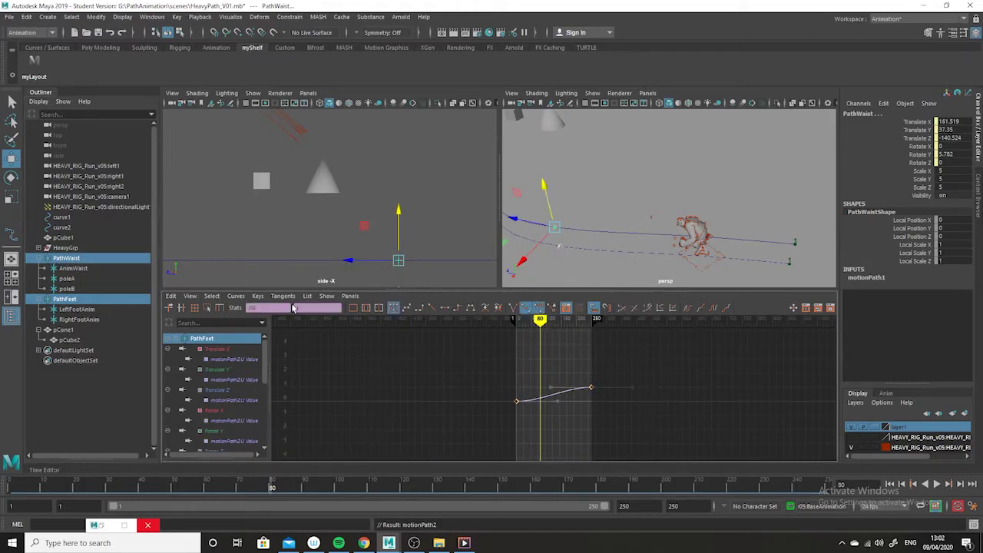
pyautogui.click(430, 307)
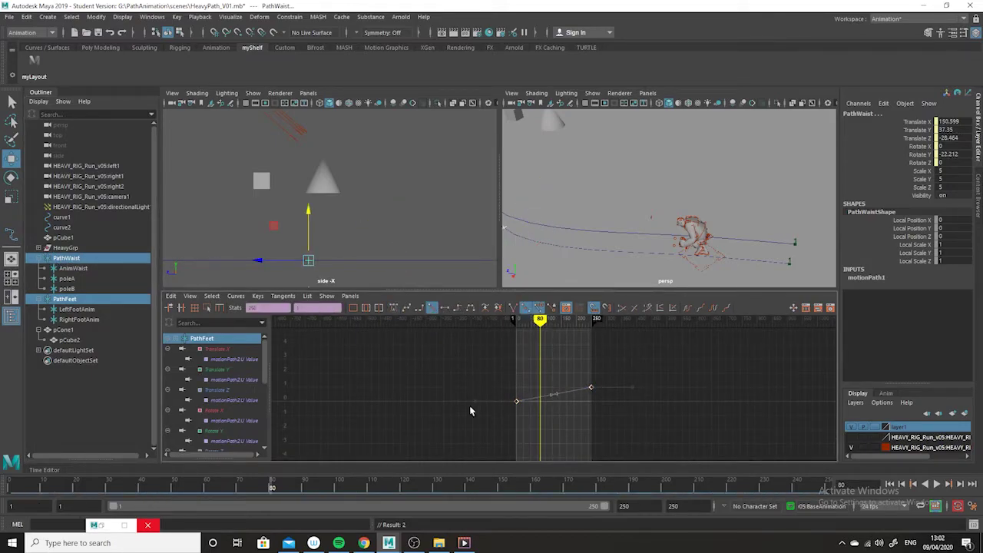
pyautogui.moveTo(260, 493); pyautogui.dragTo(90, 431)
# - Delete pCone1 and its child pCube2, and frame the character in the side view
pyautogui.keyDown('alt'); pyautogui.moveTo(666, 251); pyautogui.dragTo(669, 227); pyautogui.keyUp('alt')
pyautogui.scroll(-2, 401, 240)
pyautogui.keyDown('alt'); pyautogui.moveTo(264, 197); pyautogui.dragTo(281, 196, button='middle'); pyautogui.keyUp('alt')
pyautogui.moveTo(414, 177); pyautogui.dragTo(281, 196)
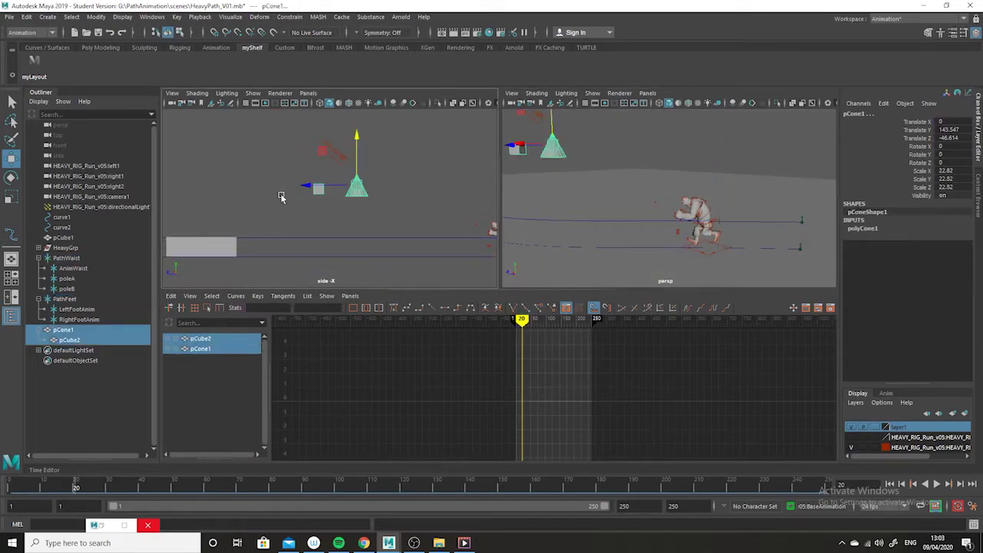
pyautogui.press('Delete')
pyautogui.scroll(-3, 320, 230)
pyautogui.scroll(4, 330, 238)
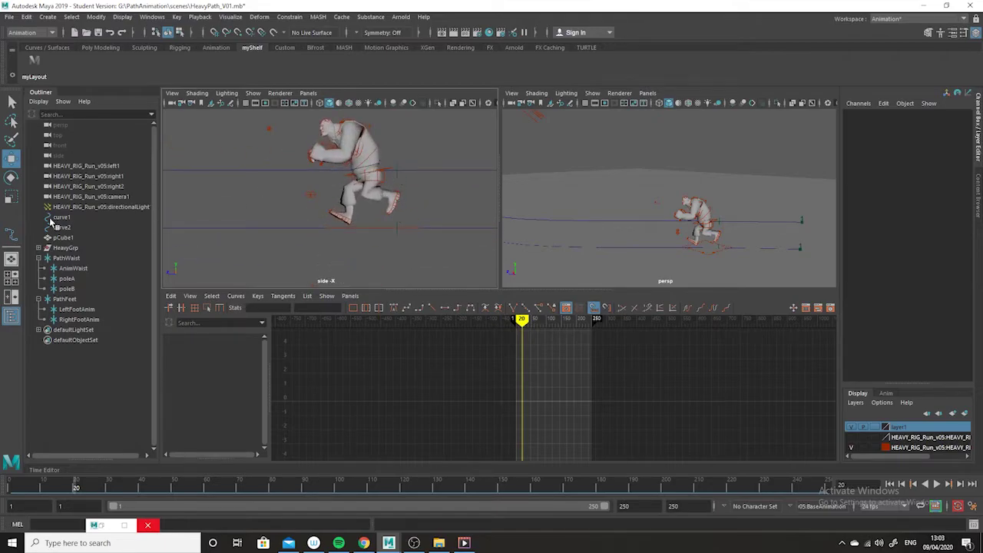
# - Check how PathWaist and PathFeet travel along their curves by scrubbing the early frames up to frame 23
pyautogui.click(71, 259)
pyautogui.keyDown('ctrl'); pyautogui.click(66, 299); pyautogui.keyUp('ctrl')
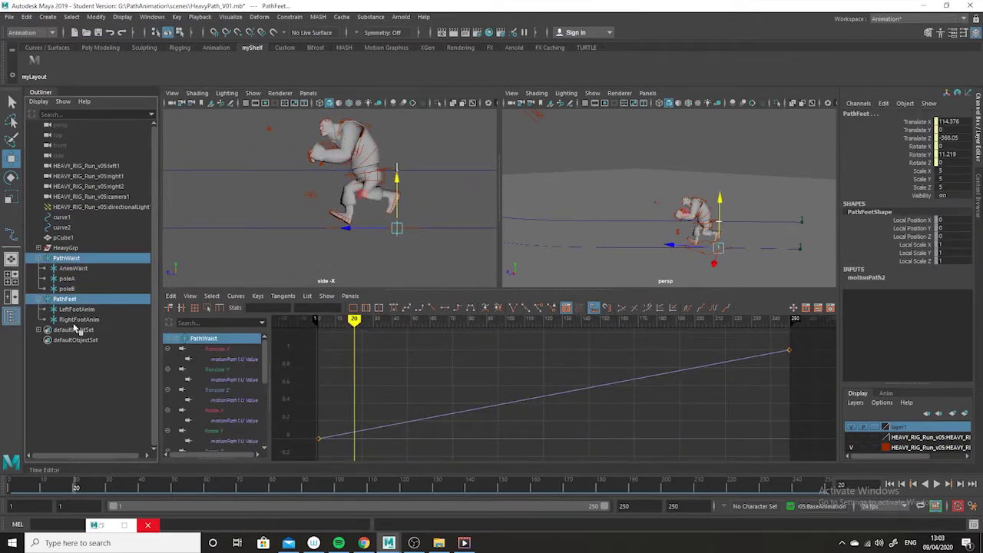
pyautogui.click(35, 486)
pyautogui.moveTo(34, 487); pyautogui.dragTo(86, 477)
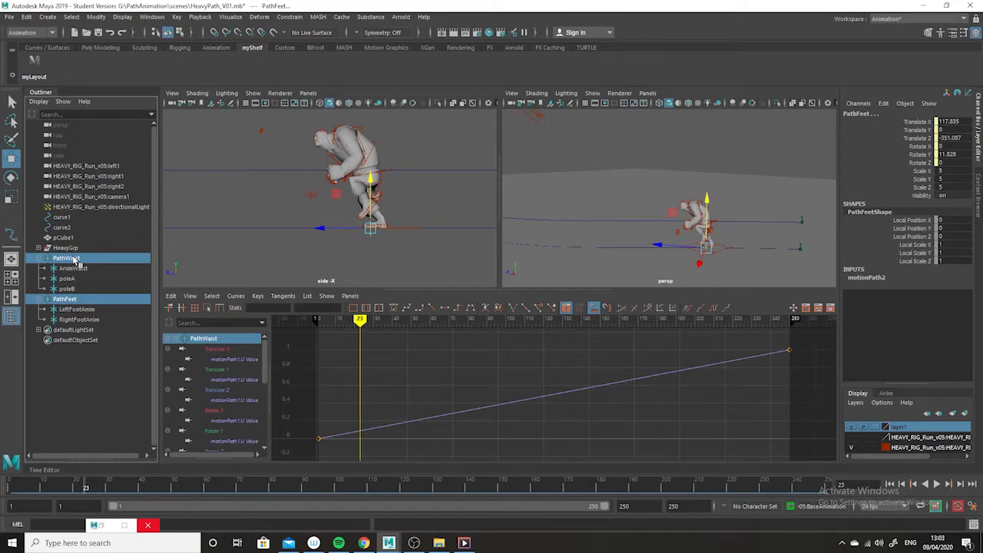
# - Display the side view in wireframe and scrub to frame 24 with only PathWaist selected
pyautogui.press('4')
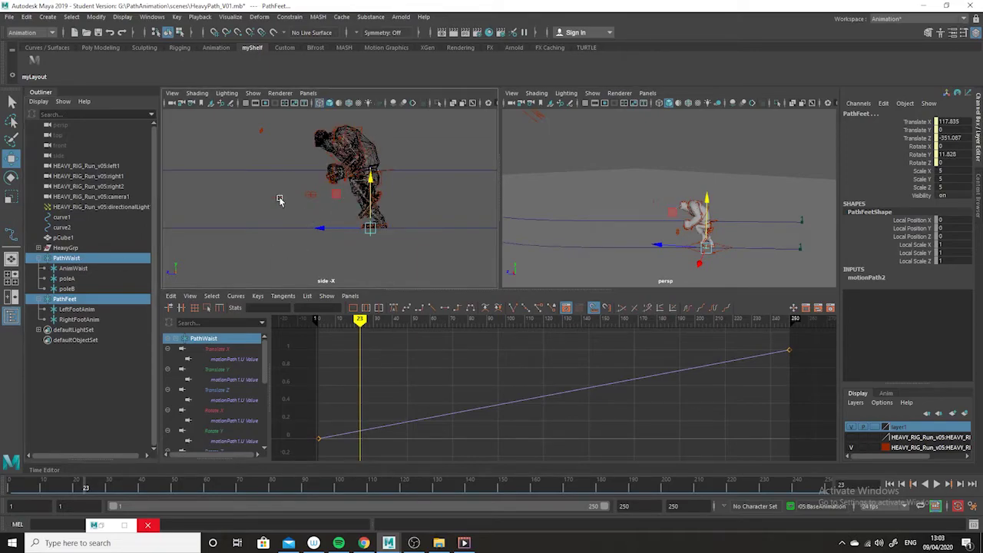
pyautogui.click(61, 258)
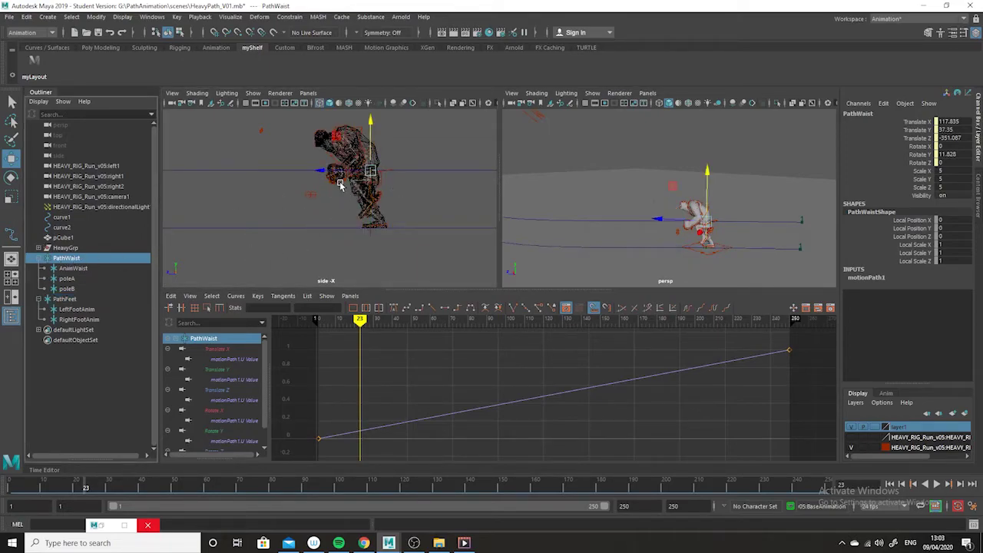
pyautogui.click(90, 488)
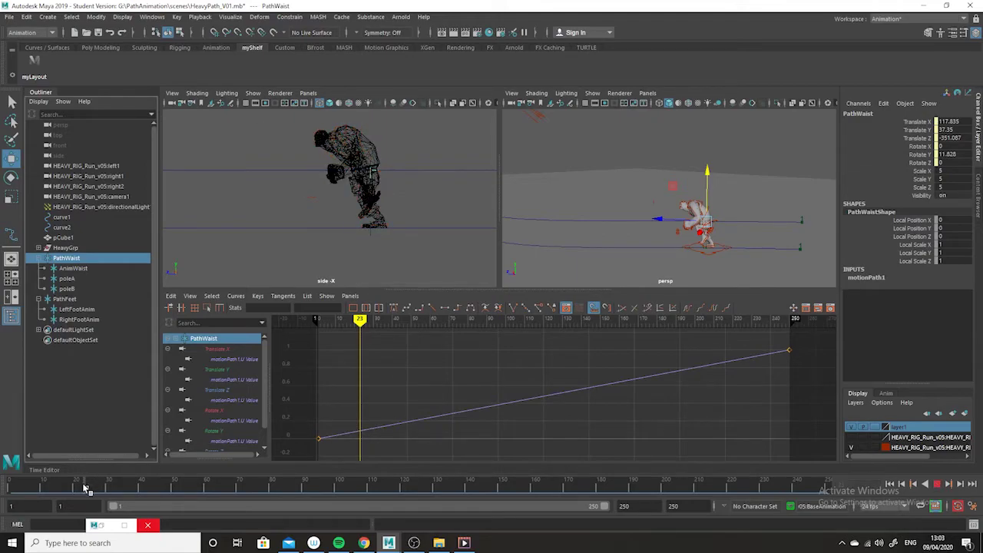
pyautogui.moveTo(90, 488); pyautogui.dragTo(89, 487)
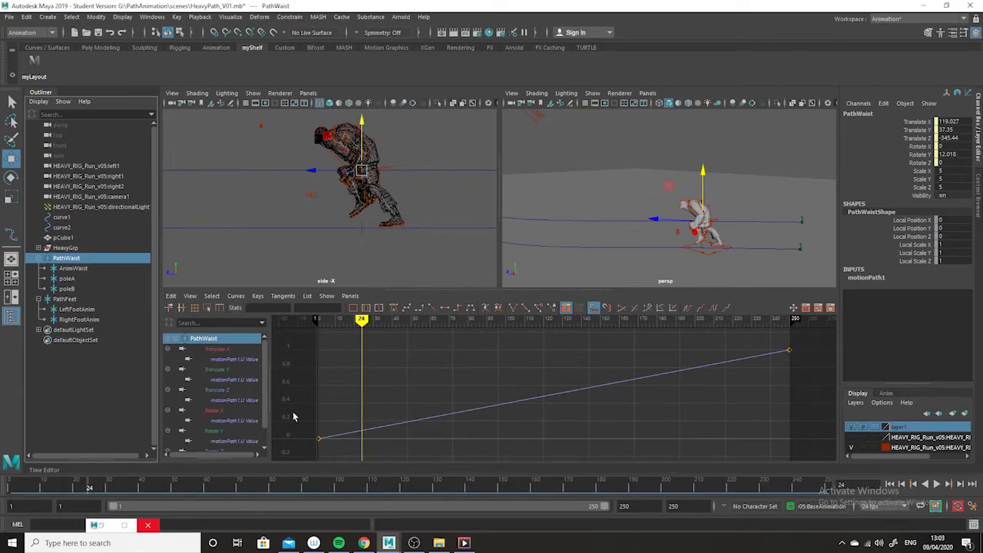
# - Mute the translate and rotate channels of PathWaist and PathFeet, and scrub to frame 54 to check the run in place
pyautogui.keyDown('ctrl'); pyautogui.click(68, 259); pyautogui.keyUp('ctrl')
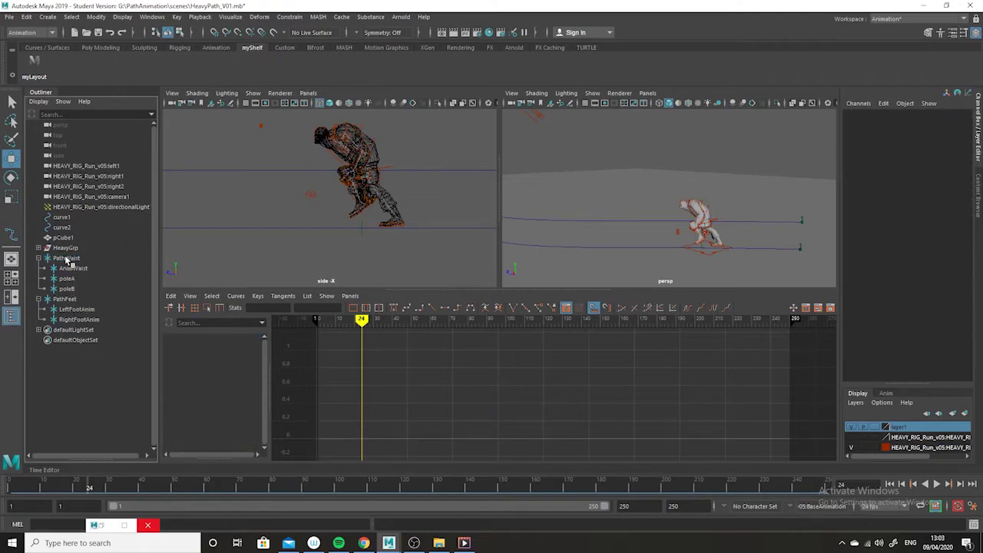
pyautogui.click(67, 258)
pyautogui.keyDown('ctrl'); pyautogui.click(69, 299); pyautogui.keyUp('ctrl')
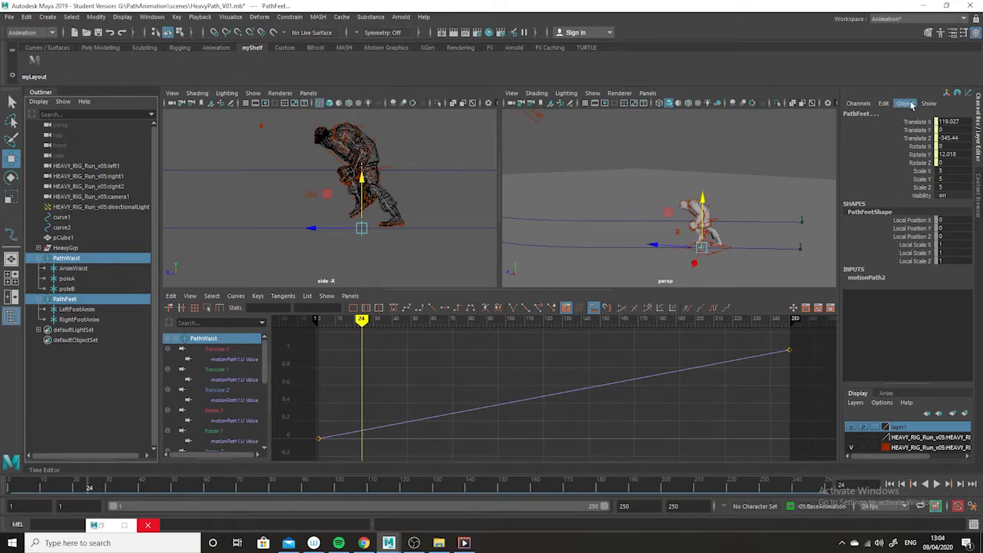
pyautogui.click(61, 260)
pyautogui.keyDown('ctrl'); pyautogui.click(71, 302); pyautogui.keyUp('ctrl')
pyautogui.moveTo(916, 123); pyautogui.dragTo(920, 164)
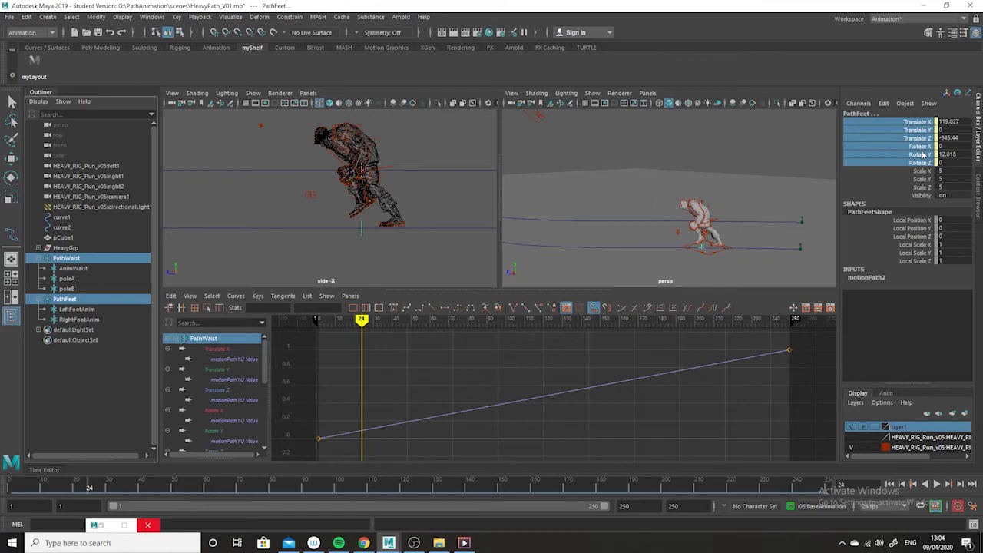
pyautogui.rightClick(920, 155)
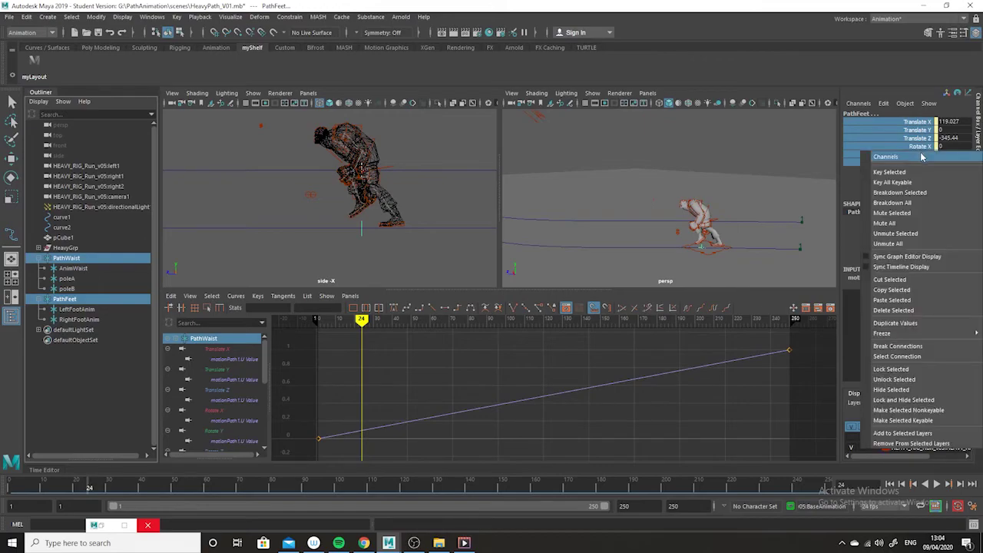
pyautogui.click(921, 212)
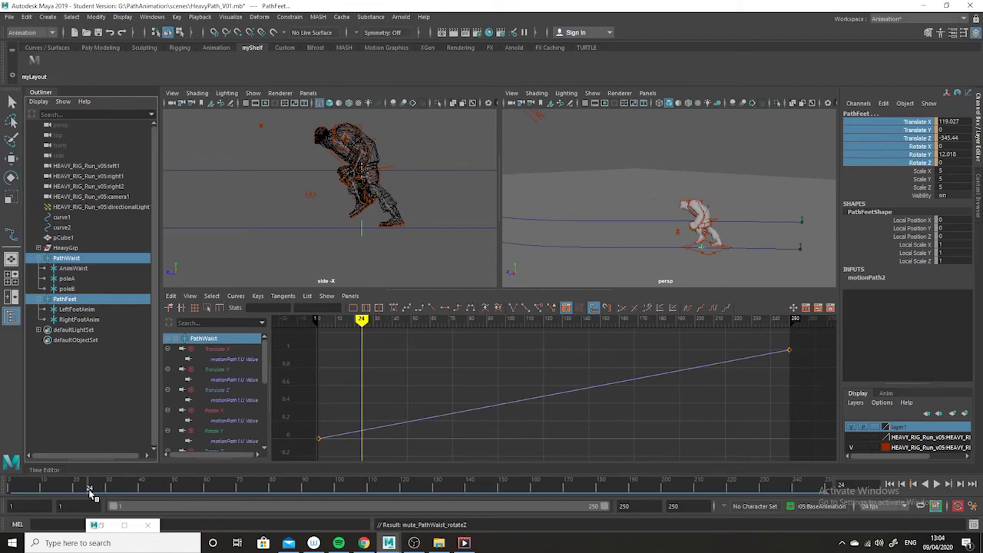
pyautogui.moveTo(90, 489); pyautogui.dragTo(187, 489)
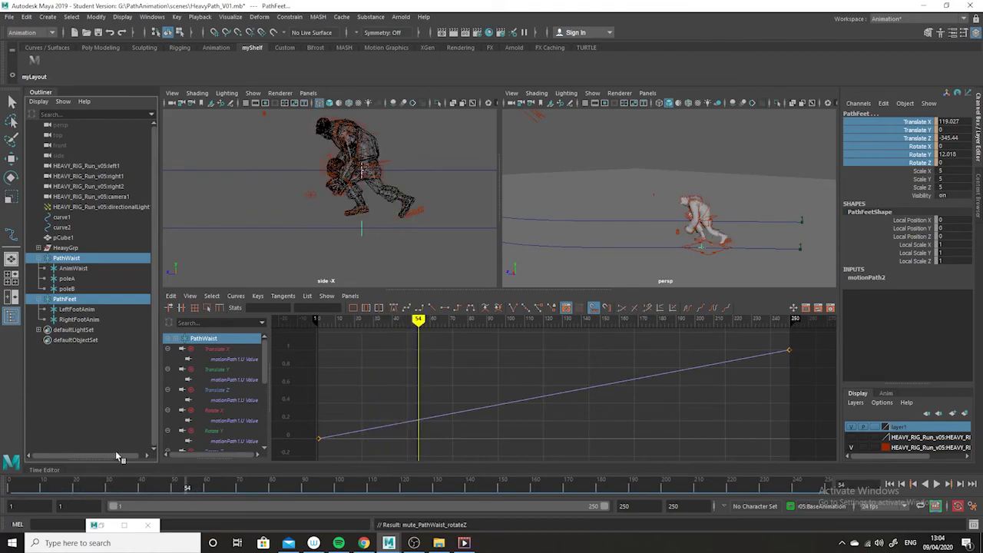